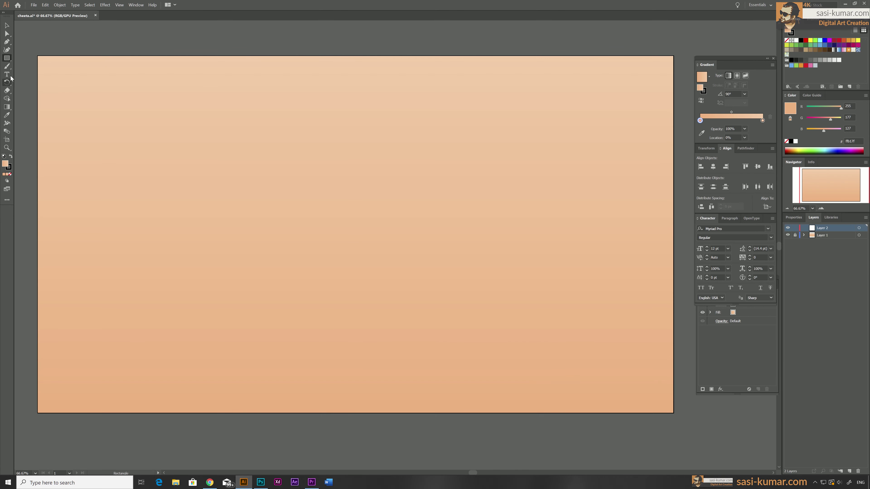
- Draw the cheetah's head as an ellipse, fill it pale yellow and resize it
{"action": "left_click_drag", "start_coordinate": [7, 58], "coordinate": [28, 66]}
{"action": "left_click_drag", "start_coordinate": [309, 155], "coordinate": [418, 291]}
{"action": "double_click", "coordinate": [790, 109]}
{"action": "left_click", "coordinate": [433, 150]}
{"action": "left_click", "coordinate": [370, 73]}
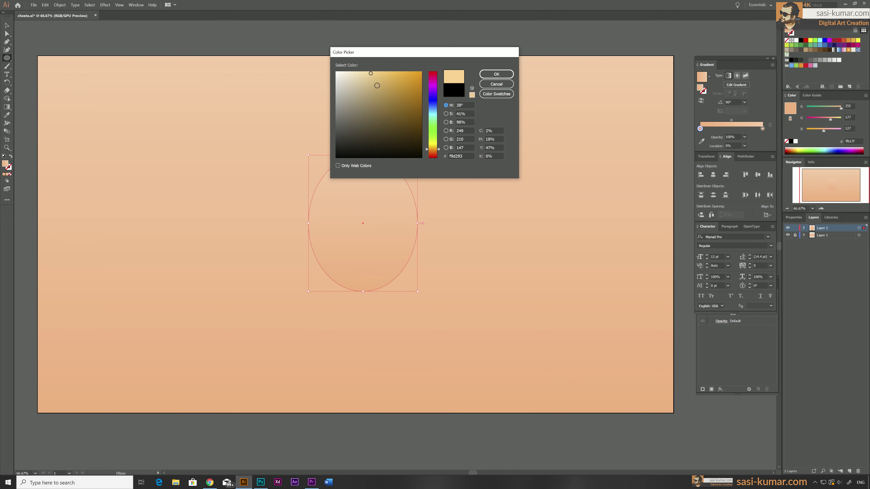
{"action": "left_click", "coordinate": [497, 74]}
{"action": "key", "text": "v"}
{"action": "key", "text": "ctrl+1"}
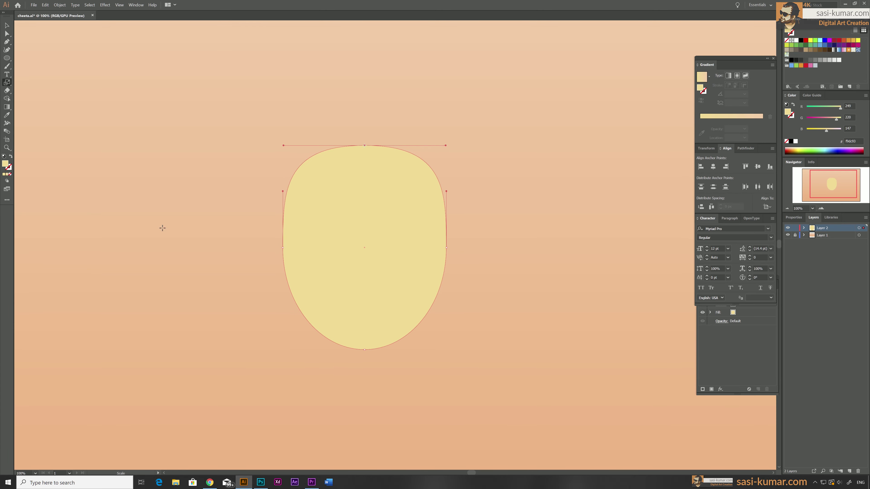
{"action": "left_click_drag", "start_coordinate": [364, 172], "coordinate": [363, 157]}
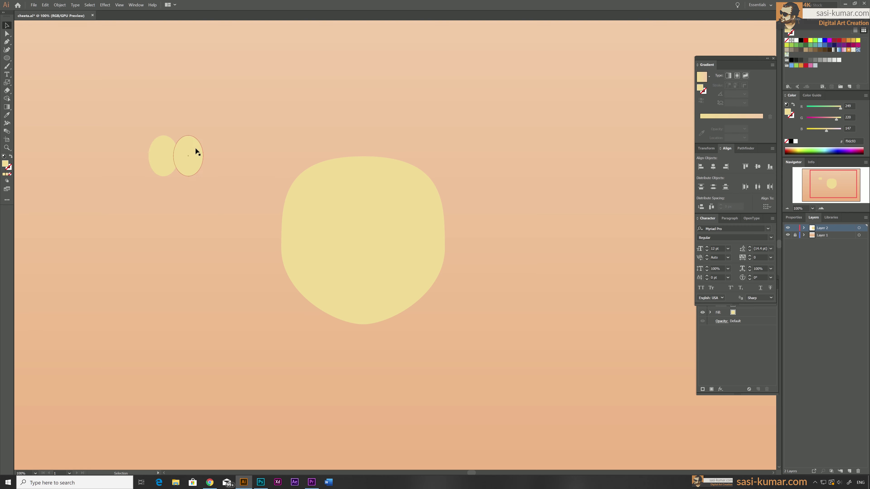
- Place the third small nose circle and draw a dark brown three-sided triangle
{"action": "left_click_drag", "start_coordinate": [178, 139], "coordinate": [177, 142]}
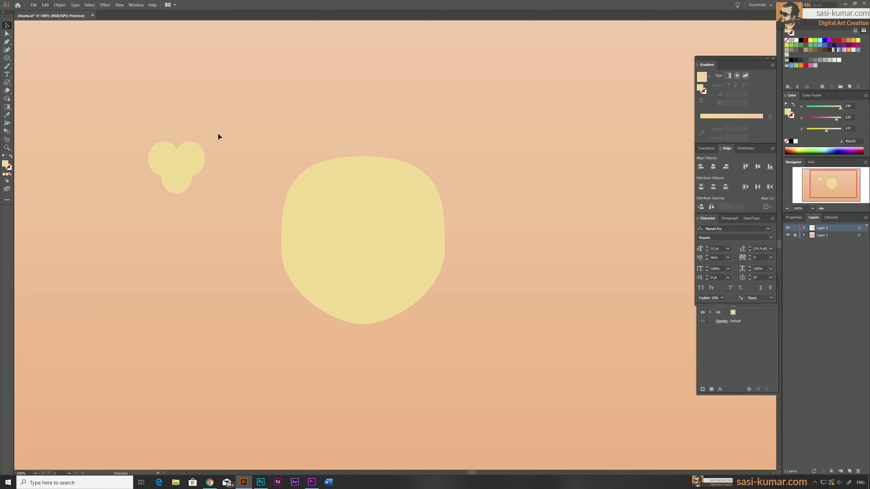
{"action": "left_click", "coordinate": [743, 149]}
{"action": "left_click_drag", "start_coordinate": [7, 58], "coordinate": [34, 77]}
{"action": "left_click", "coordinate": [246, 97]}
{"action": "key", "text": "Return"}
{"action": "double_click", "coordinate": [5, 164]}
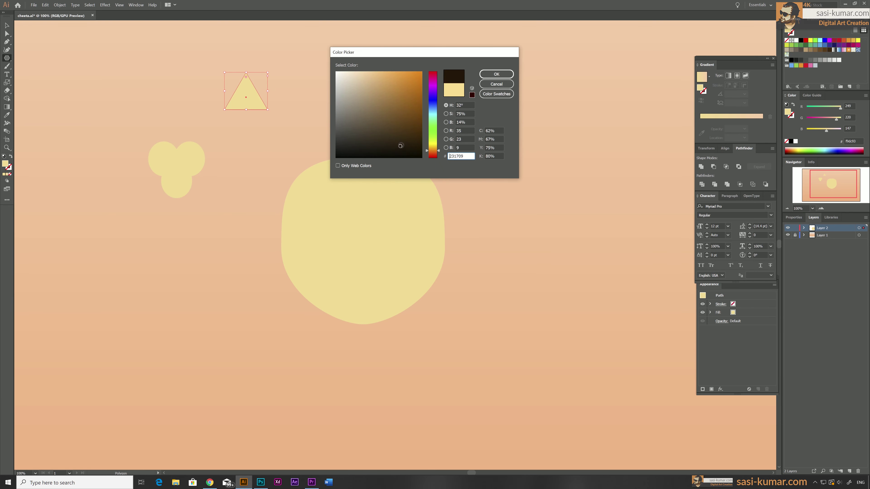
{"action": "left_click", "coordinate": [497, 74]}
- Reflect the triangle to point downward and set it behind the nose circles
{"action": "double_click", "coordinate": [5, 83]}
{"action": "key", "text": "Return"}
{"action": "key", "text": "v"}
{"action": "left_click_drag", "start_coordinate": [240, 84], "coordinate": [169, 164]}
{"action": "key", "text": "ctrl+a"}
{"action": "left_click", "coordinate": [726, 148]}
{"action": "key", "text": "ctrl+plus"}
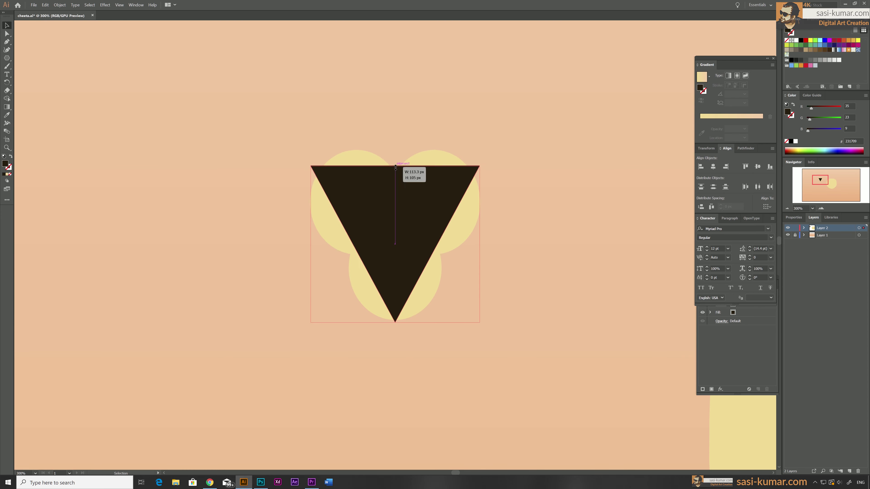
{"action": "key", "text": "ctrl+shift+bracketleft"}
- Add another nose circle and copy it to the left side
{"action": "key", "text": "l"}
{"action": "left_click_drag", "start_coordinate": [443, 180], "coordinate": [551, 300]}
{"action": "left_click_drag", "start_coordinate": [497, 233], "coordinate": [302, 239]}
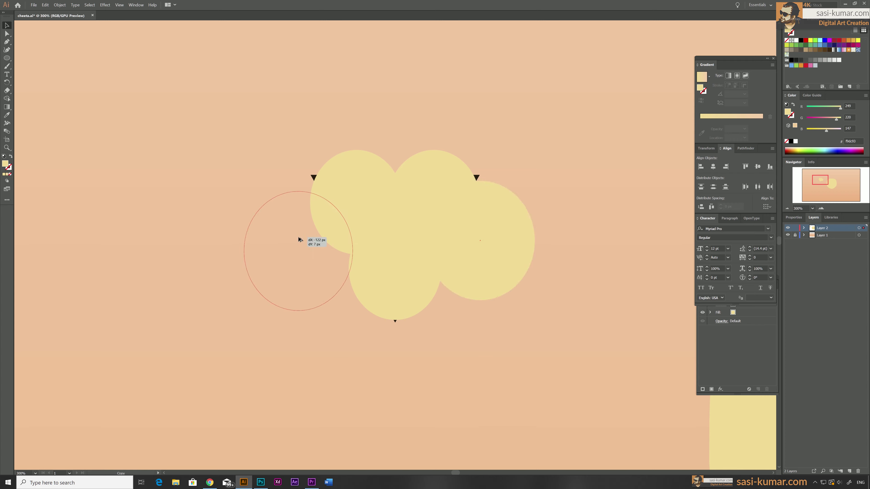
{"action": "key", "text": "ctrl+a"}
- Divide the overlapping nose shapes with Pathfinder into a grey heart with dark side wedges
{"action": "left_click", "coordinate": [744, 148]}
{"action": "left_click", "coordinate": [702, 185]}
{"action": "double_click", "coordinate": [429, 204]}
{"action": "left_click", "coordinate": [350, 226]}
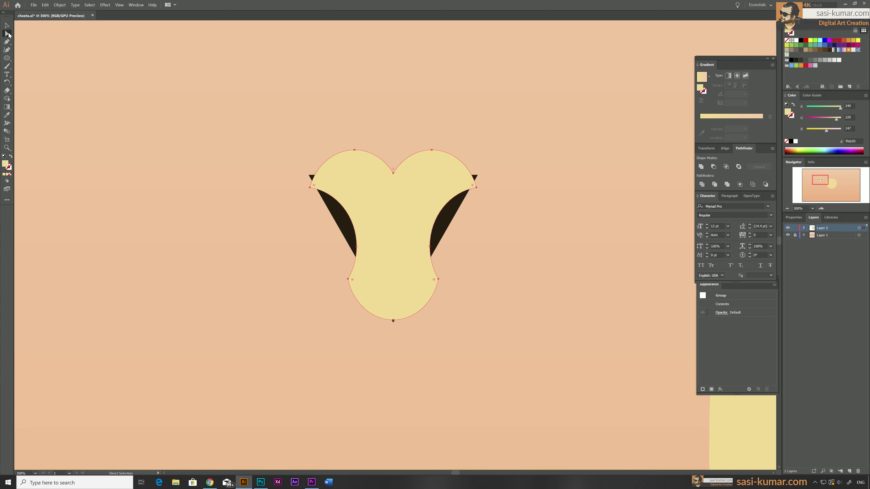
{"action": "left_click", "coordinate": [476, 181]}
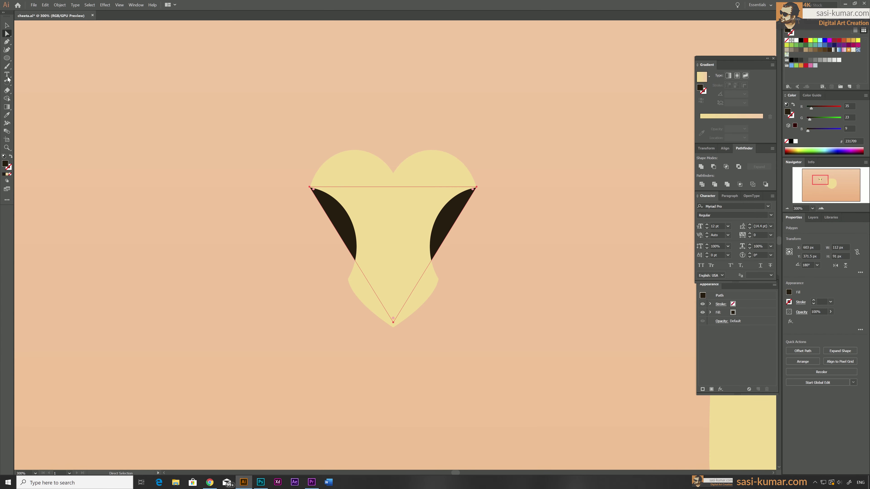
{"action": "key", "text": "v"}
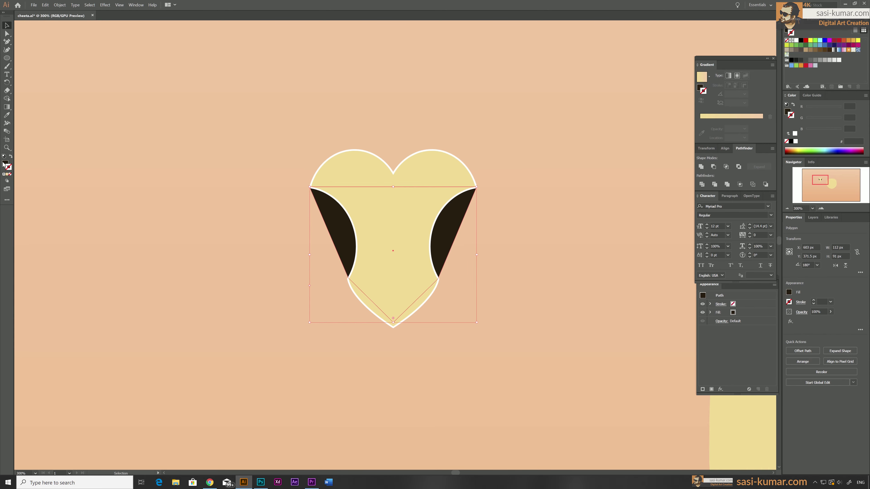
{"action": "left_click", "coordinate": [230, 206]}
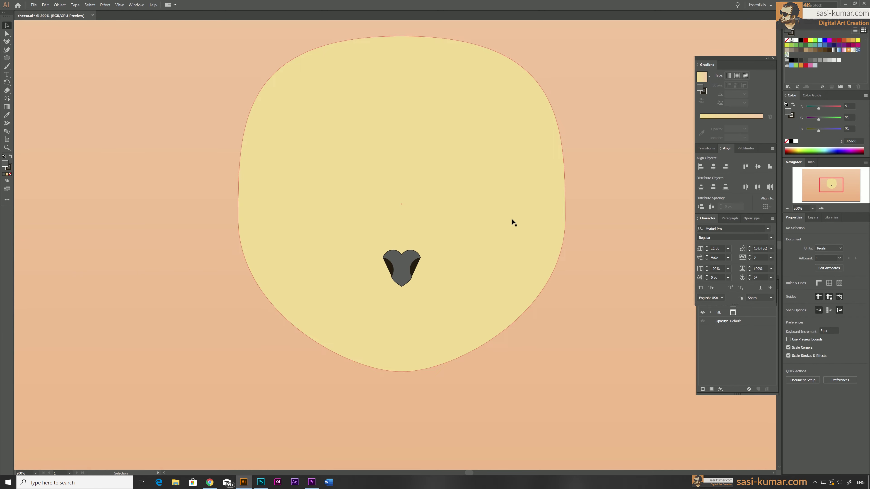
- Pen a dark line rising from under the nose toward the eye
{"action": "left_click", "coordinate": [503, 277]}
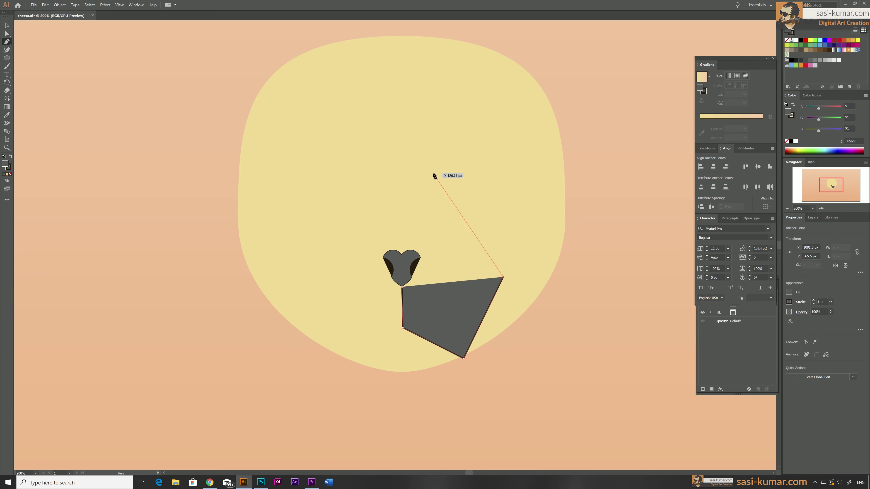
{"action": "left_click", "coordinate": [433, 172]}
{"action": "left_click", "coordinate": [434, 159]}
{"action": "left_click", "coordinate": [459, 148]}
{"action": "left_click", "coordinate": [497, 153]}
{"action": "left_click", "coordinate": [4, 34]}
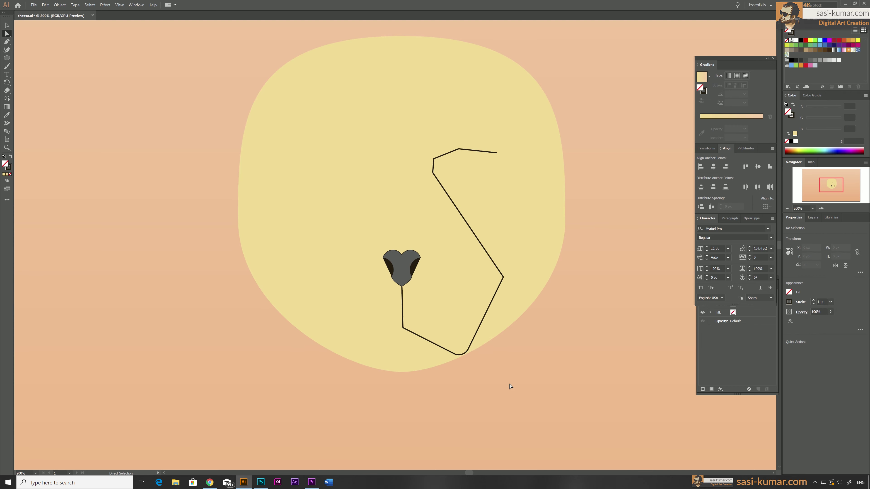
{"action": "left_click", "coordinate": [433, 172]}
{"action": "scroll", "coordinate": [447, 148], "scroll_direction": "up", "scroll_amount": 4}
{"action": "key", "text": "v"}
{"action": "left_click", "coordinate": [559, 241]}
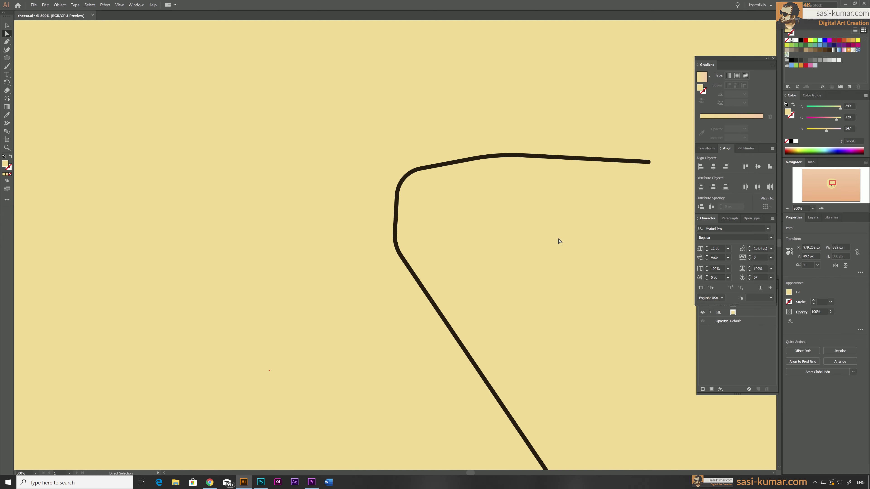
{"action": "scroll", "coordinate": [559, 241], "scroll_direction": "down", "scroll_amount": 4}
{"action": "left_click", "coordinate": [445, 193]}
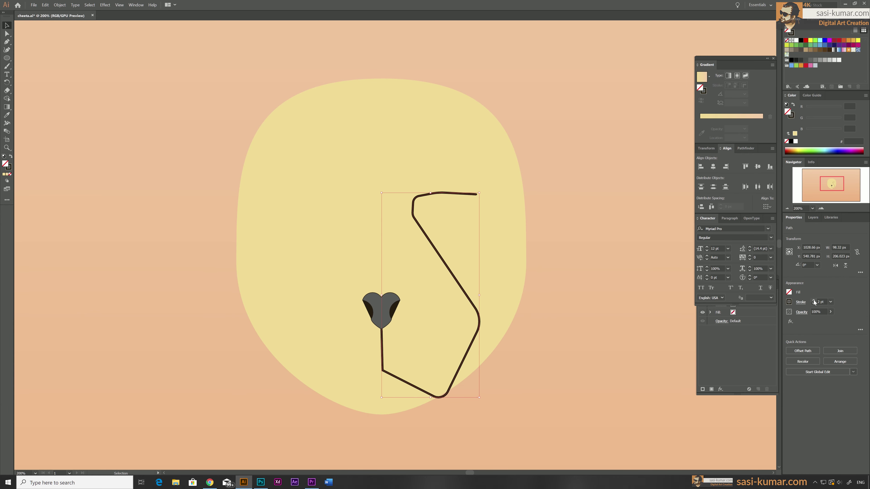
{"action": "scroll", "coordinate": [457, 218], "scroll_direction": "up", "scroll_amount": 4}
{"action": "scroll", "coordinate": [431, 216], "scroll_direction": "up", "scroll_amount": 2}
- Extend the line into a pointed eye outline with dark fill and no stroke
{"action": "key", "text": "p"}
{"action": "left_click_drag", "start_coordinate": [433, 253], "coordinate": [480, 237]}
{"action": "left_click", "coordinate": [573, 100]}
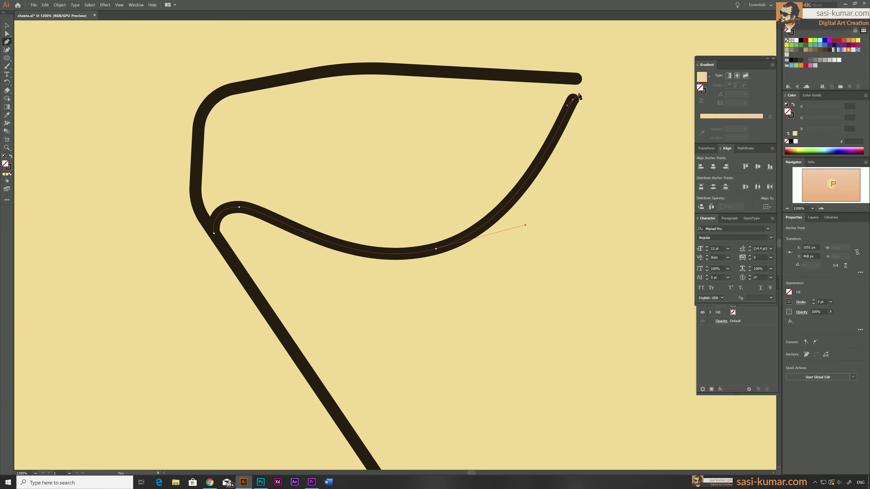
{"action": "left_click", "coordinate": [680, 81]}
{"action": "left_click_drag", "start_coordinate": [280, 292], "coordinate": [190, 328]}
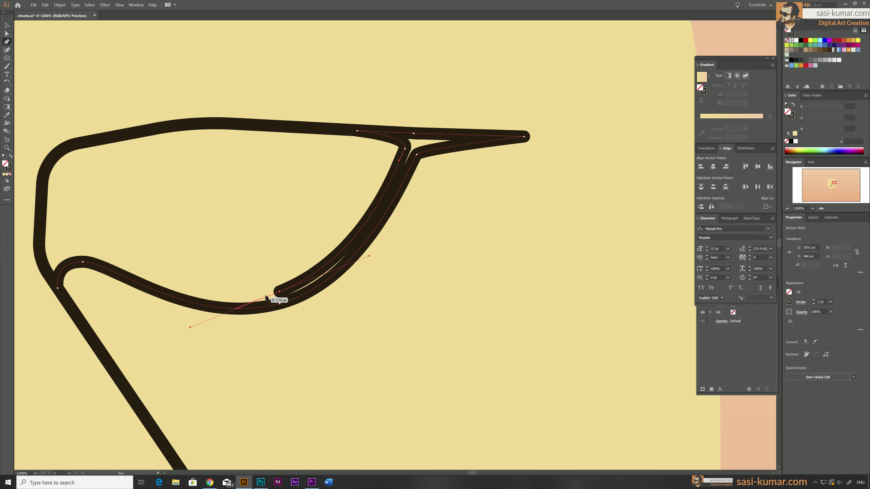
{"action": "left_click_drag", "start_coordinate": [58, 232], "coordinate": [52, 213]}
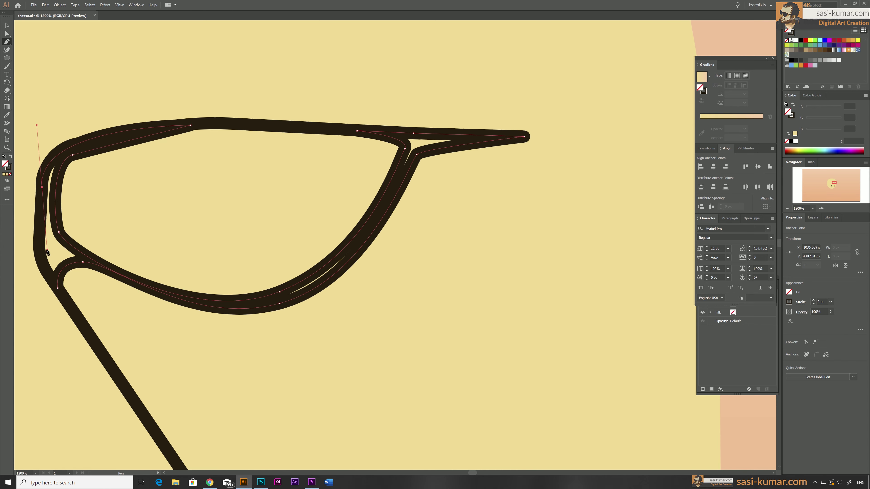
{"action": "left_click", "coordinate": [11, 157]}
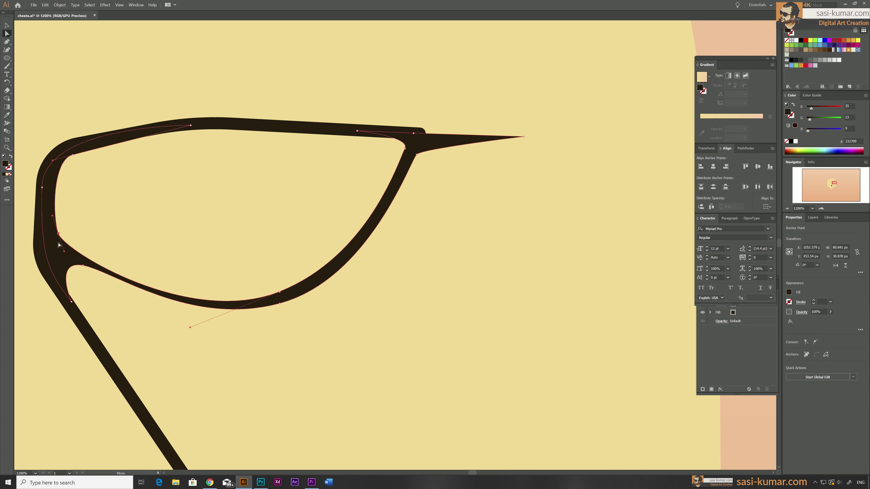
- Refine the eye's inner curve and lower corner anchors for a smooth shape
{"action": "left_click", "coordinate": [400, 163]}
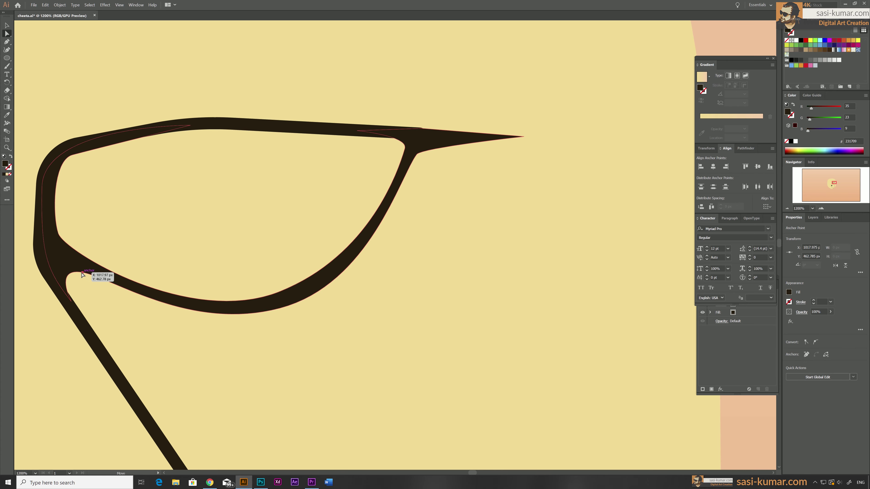
{"action": "left_click_drag", "start_coordinate": [82, 274], "coordinate": [63, 261]}
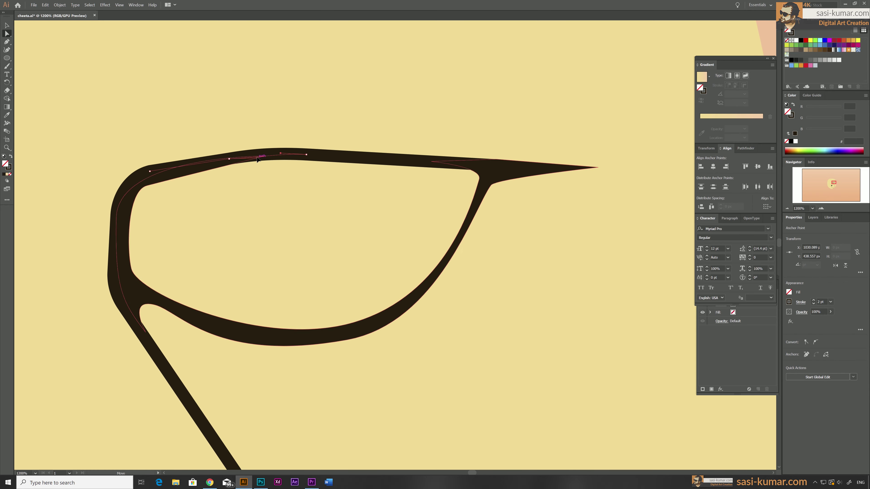
{"action": "key", "text": "v"}
{"action": "left_click", "coordinate": [295, 155]}
{"action": "key", "text": "ctrl+minus"}
{"action": "key", "text": "ctrl+minus"}
{"action": "key", "text": "ctrl+minus"}
{"action": "key", "text": "ctrl+minus"}
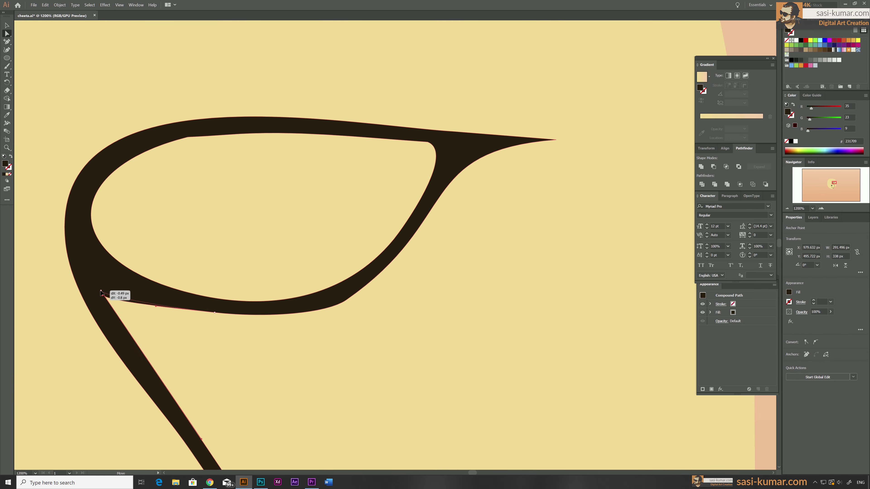
{"action": "left_click", "coordinate": [201, 144]}
{"action": "key", "text": "ctrl+plus"}
{"action": "mouse_move", "coordinate": [316, 252]}
{"action": "left_mouse_down"}
{"action": "mouse_move", "coordinate": [304, 240]}
{"action": "mouse_move", "coordinate": [562, 244]}
{"action": "left_mouse_up"}
{"action": "key", "text": "ctrl+minus"}
{"action": "key", "text": "ctrl+minus"}
{"action": "key", "text": "ctrl+minus"}
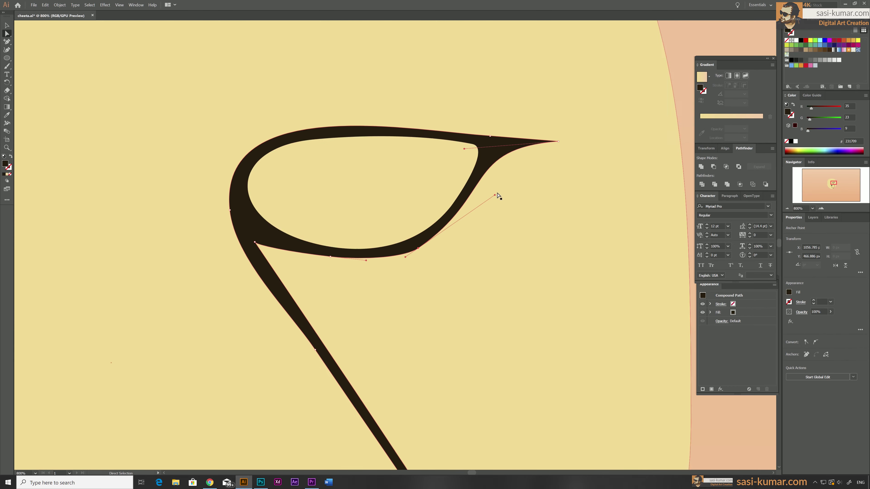
{"action": "scroll", "coordinate": [300, 244], "scroll_direction": "down", "scroll_amount": 10}
{"action": "scroll", "coordinate": [350, 39], "scroll_direction": "down", "scroll_amount": 5}
{"action": "key", "text": "ctrl+minus"}
{"action": "key", "text": "ctrl+minus"}
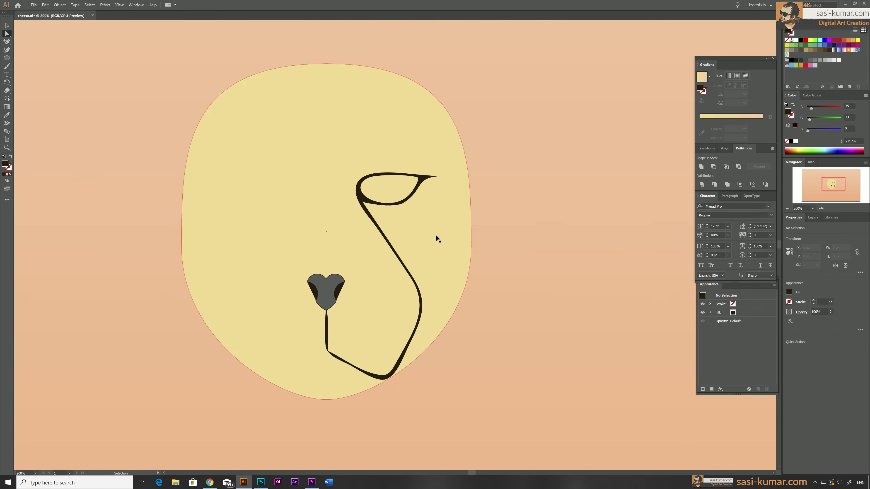
{"action": "key", "text": "ctrl+plus"}
- Pen a cream muzzle patch beside the line and place it behind the nose
{"action": "left_click", "coordinate": [8, 46]}
{"action": "left_click", "coordinate": [336, 379]}
{"action": "left_click", "coordinate": [384, 401]}
{"action": "left_click", "coordinate": [400, 395]}
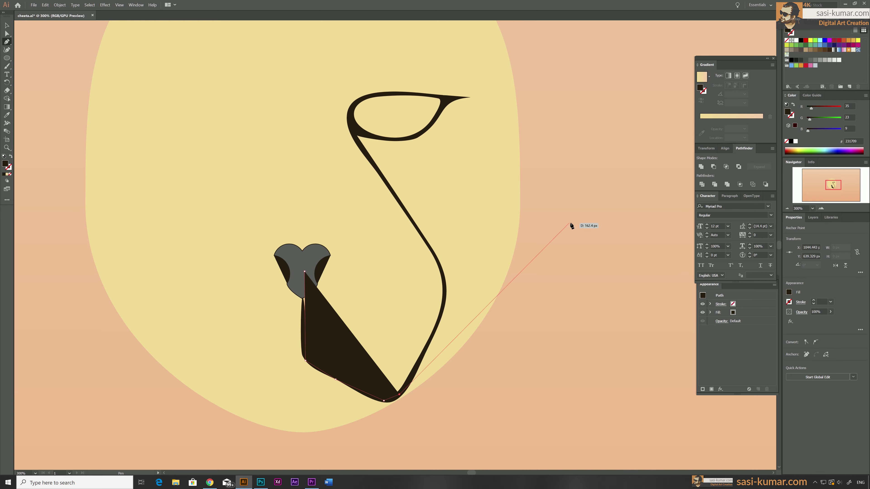
{"action": "left_click", "coordinate": [441, 318]}
{"action": "left_click", "coordinate": [439, 260]}
{"action": "left_click", "coordinate": [386, 182]}
{"action": "scroll", "coordinate": [217, 282], "scroll_direction": "up", "scroll_amount": 2}
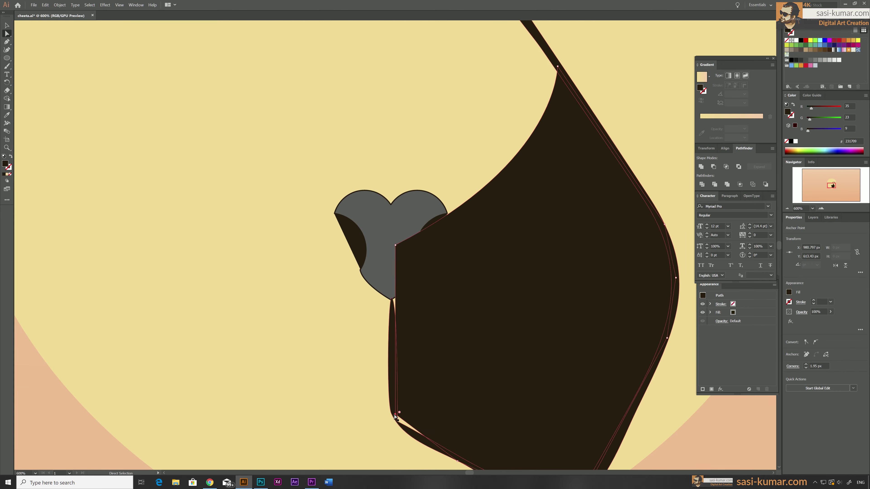
{"action": "scroll", "coordinate": [397, 416], "scroll_direction": "down", "scroll_amount": 2}
{"action": "scroll", "coordinate": [322, 258], "scroll_direction": "down", "scroll_amount": 3}
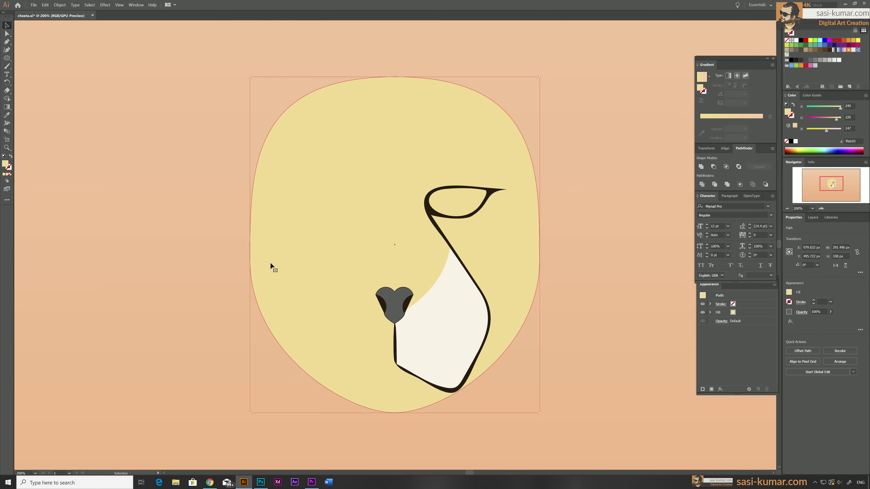
{"action": "key", "text": "v"}
{"action": "key", "text": "ctrl+shift+a"}
- Copy the inner eye shape and give it an orange gradient with an added middle stop
{"action": "left_click", "coordinate": [385, 181]}
{"action": "scroll", "coordinate": [382, 151], "scroll_direction": "up", "scroll_amount": 4}
{"action": "left_click", "coordinate": [573, 318]}
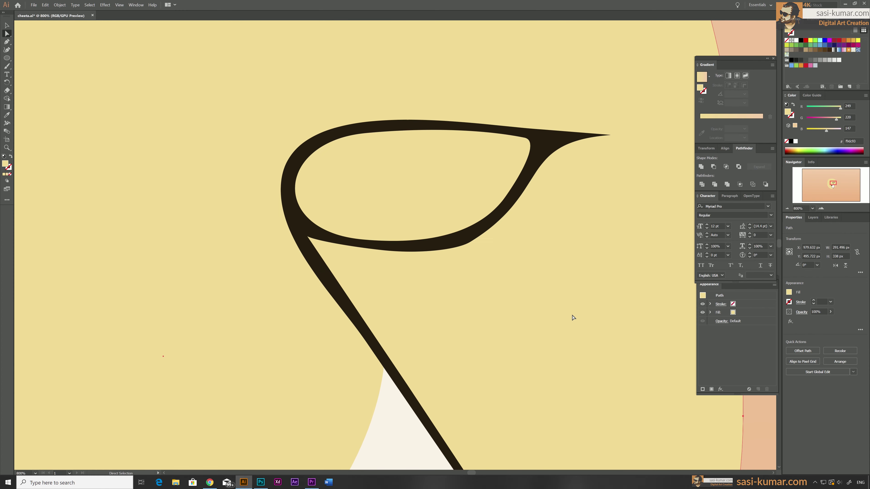
{"action": "key", "text": "ctrl+alt+shift+8"}
{"action": "key", "text": "v"}
{"action": "key", "text": "period"}
{"action": "left_click", "coordinate": [763, 128]}
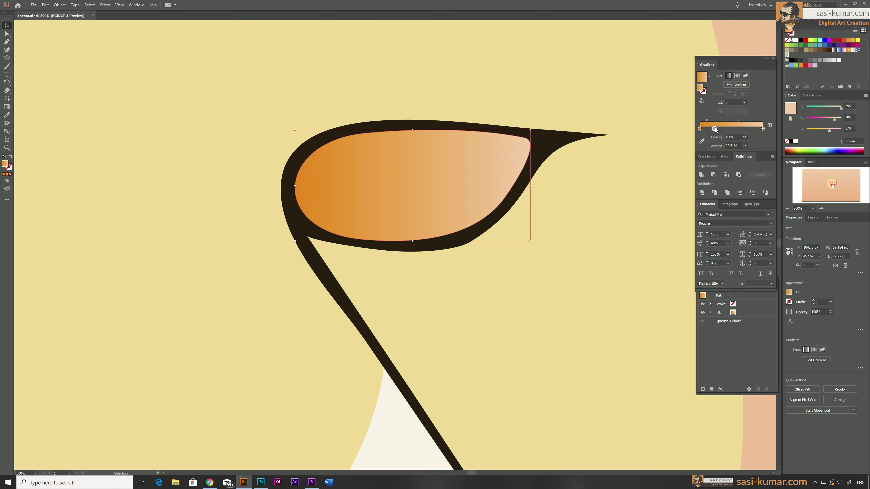
{"action": "left_click_drag", "start_coordinate": [815, 117], "coordinate": [832, 119]}
{"action": "left_click_drag", "start_coordinate": [430, 76], "coordinate": [404, 88]}
{"action": "left_click", "coordinate": [719, 129]}
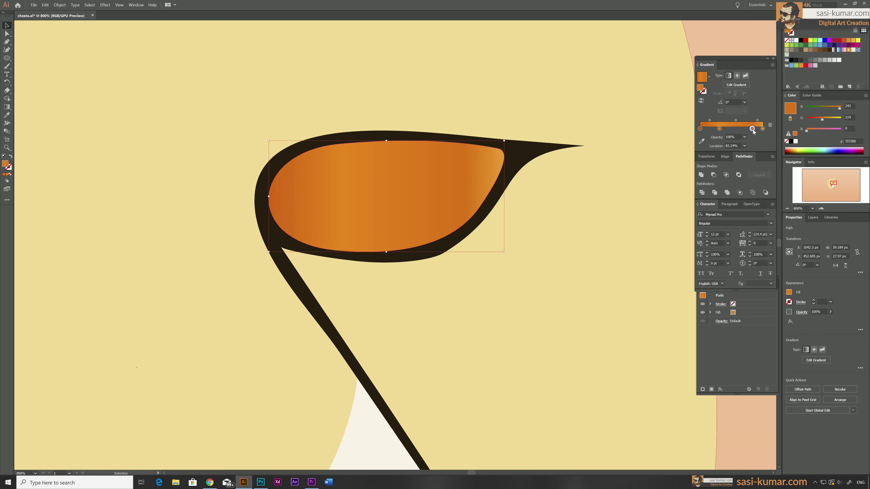
- Draw a dark pupil with a near-white highlight and make the iris gradient radial
{"action": "left_click_drag", "start_coordinate": [360, 157], "coordinate": [413, 211]}
{"action": "double_click", "coordinate": [6, 163]}
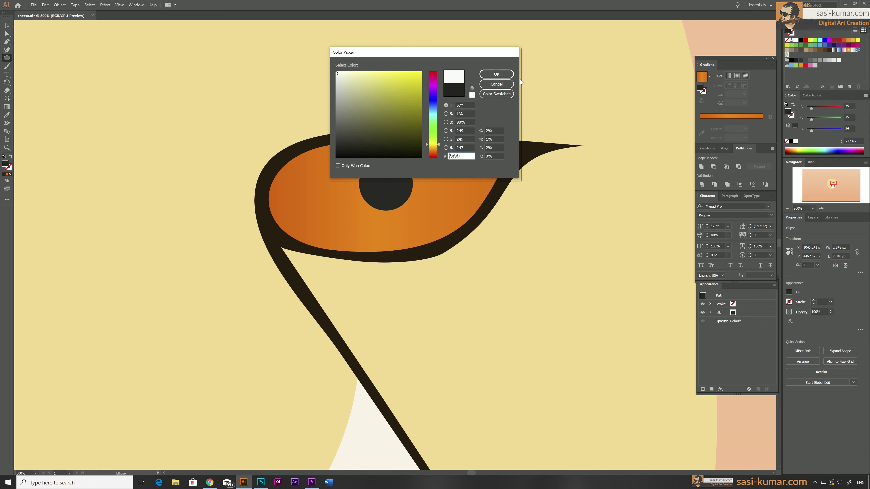
{"action": "left_click", "coordinate": [495, 73]}
{"action": "left_click_drag", "start_coordinate": [392, 164], "coordinate": [403, 176]}
{"action": "key", "text": "a"}
{"action": "left_click", "coordinate": [413, 232]}
{"action": "left_click", "coordinate": [737, 75]}
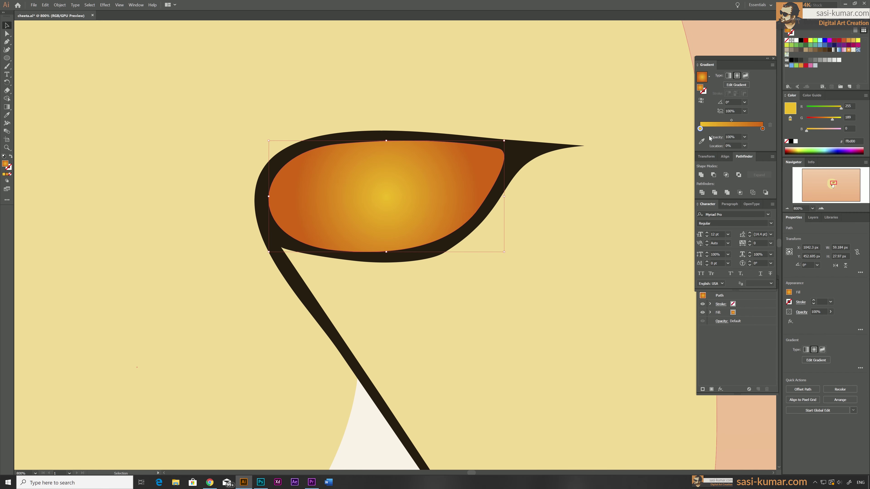
- Pen a curved closed patch outline rising above the eye
{"action": "key", "text": "ctrl+minus"}
{"action": "key", "text": "p"}
{"action": "left_click", "coordinate": [385, 295]}
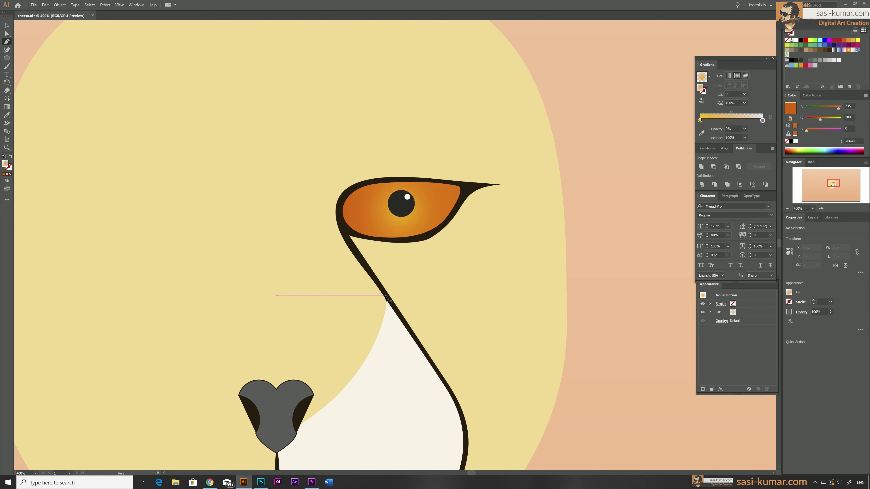
{"action": "left_click_drag", "start_coordinate": [283, 193], "coordinate": [281, 164]}
{"action": "left_click_drag", "start_coordinate": [356, 131], "coordinate": [365, 108]}
{"action": "left_click_drag", "start_coordinate": [356, 131], "coordinate": [346, 187]}
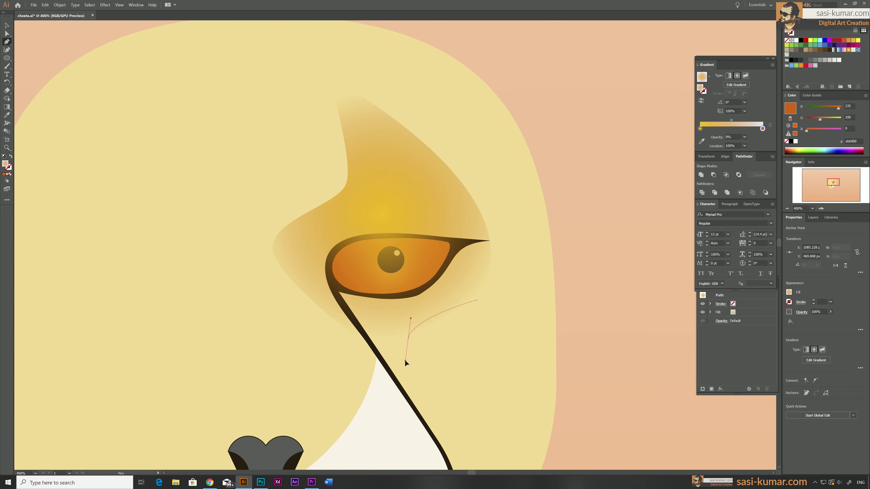
{"action": "left_click_drag", "start_coordinate": [389, 366], "coordinate": [392, 343]}
{"action": "left_click", "coordinate": [273, 249]}
- Adjust the patch's anchor and fill it cream
{"action": "key", "text": "a"}
{"action": "left_click", "coordinate": [478, 301]}
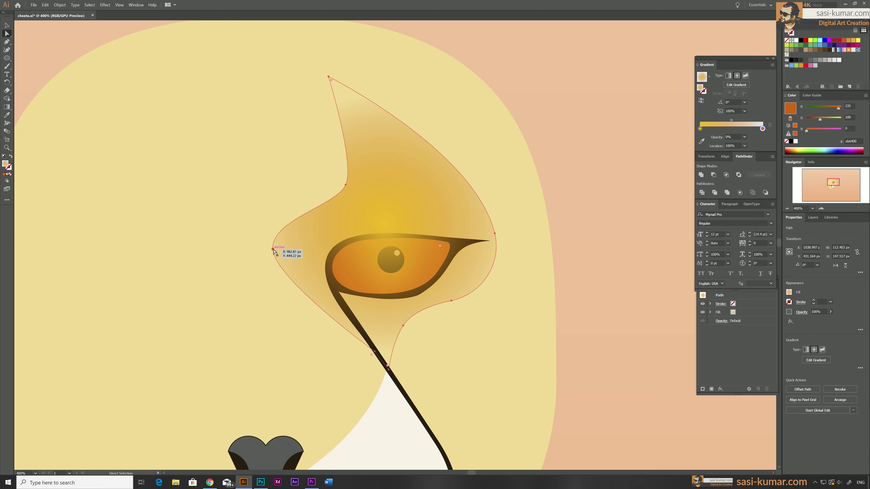
{"action": "key", "text": "i"}
{"action": "left_click", "coordinate": [398, 340]}
{"action": "key", "text": "a"}
{"action": "key", "text": "ctrl+minus"}
{"action": "key", "text": "ctrl+minus"}
{"action": "key", "text": "ctrl+minus"}
- Adjust the patch's top point and draw a small peach dot on the muzzle
{"action": "left_click_drag", "start_coordinate": [374, 191], "coordinate": [392, 192]}
{"action": "left_click", "coordinate": [389, 234]}
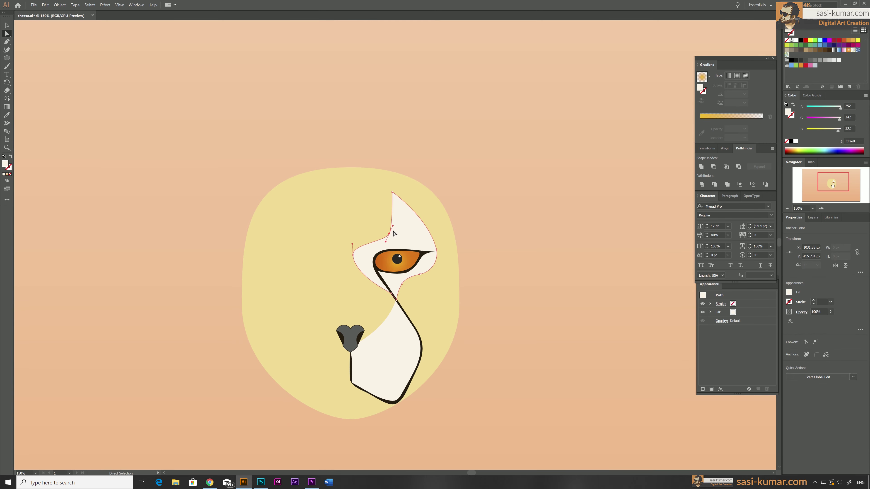
{"action": "key", "text": "l"}
{"action": "left_click_drag", "start_coordinate": [397, 327], "coordinate": [398, 327]}
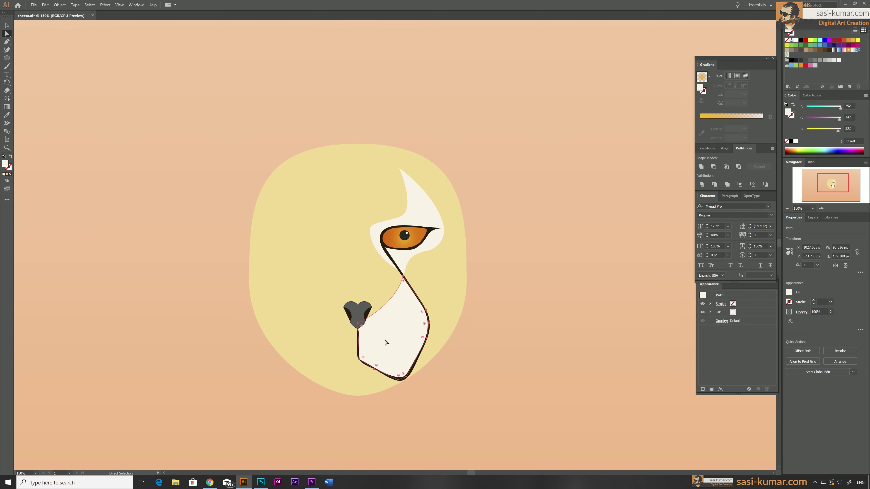
{"action": "key", "text": "ctrl+plus"}
{"action": "key", "text": "ctrl+plus"}
{"action": "key", "text": "ctrl+plus"}
{"action": "left_click", "coordinate": [566, 313]}
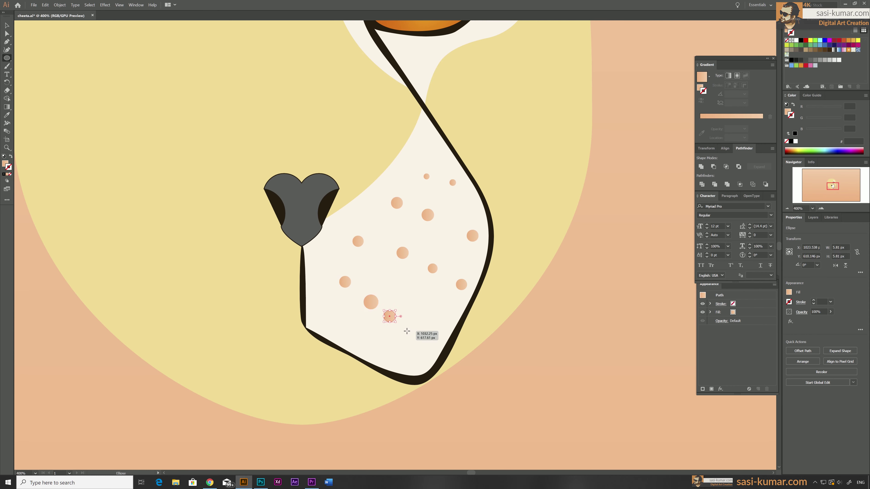
- Recolour the muzzle dots with the sampled yellow fur colour and draw the cheek shading shape
{"action": "left_click_drag", "start_coordinate": [407, 258], "coordinate": [471, 272]}
{"action": "key", "text": "i"}
{"action": "left_click", "coordinate": [514, 284]}
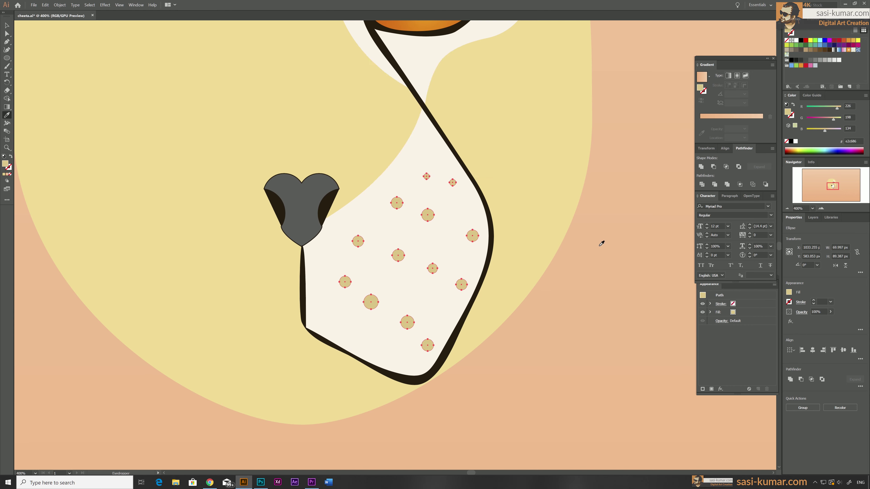
{"action": "left_click", "coordinate": [357, 245]}
{"action": "left_click", "coordinate": [484, 266]}
{"action": "left_click_drag", "start_coordinate": [441, 355], "coordinate": [467, 331]}
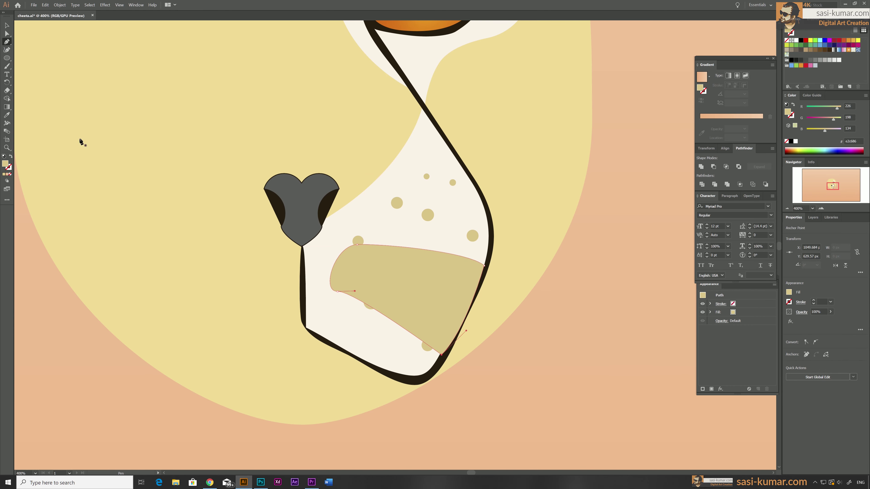
{"action": "key", "text": "ctrl+minus"}
{"action": "key", "text": "ctrl+minus"}
{"action": "key", "text": "ctrl+minus"}
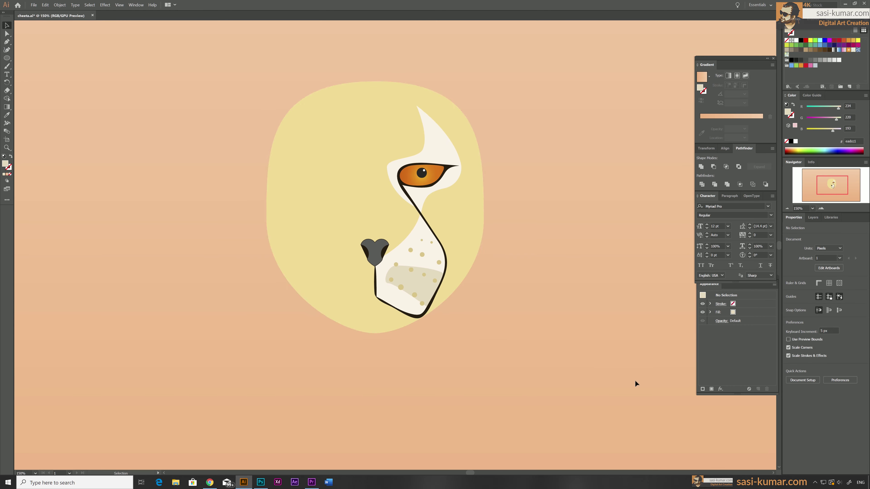
- Reflect a copy of the half-face artwork to form the other half
{"action": "left_click", "coordinate": [377, 250]}
{"action": "right_click", "coordinate": [375, 247]}
{"action": "left_click", "coordinate": [445, 295]}
{"action": "left_click", "coordinate": [529, 182]}
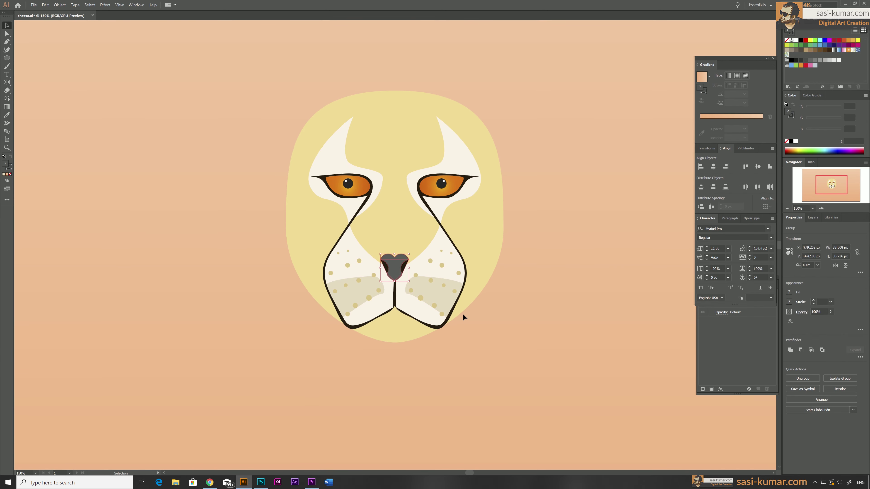
- Draw a darker tan nose bridge from a stretched ellipse, placed behind the nose
{"action": "key", "text": "ctrl+plus"}
{"action": "key", "text": "ctrl+plus"}
{"action": "left_click_drag", "start_coordinate": [337, 229], "coordinate": [406, 302]}
{"action": "key", "text": "a"}
{"action": "left_click_drag", "start_coordinate": [371, 229], "coordinate": [372, 192]}
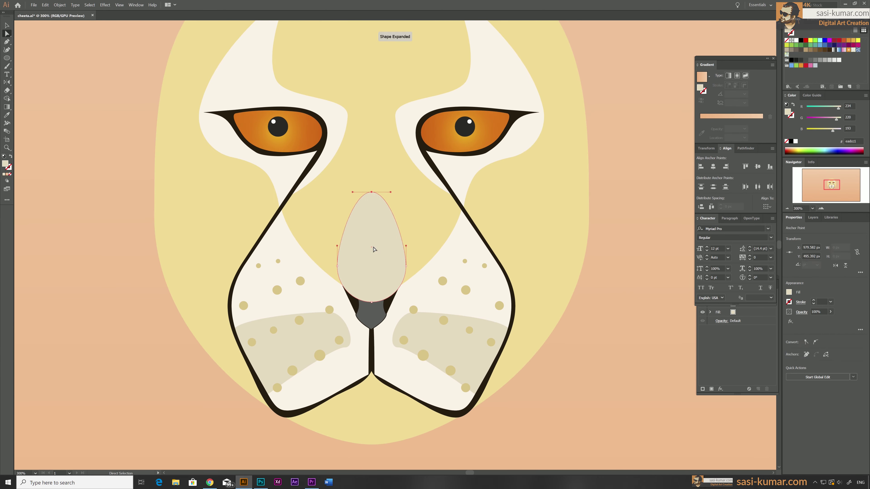
{"action": "double_click", "coordinate": [5, 164]}
{"action": "left_click", "coordinate": [497, 74]}
{"action": "key", "text": "ctrl+1"}
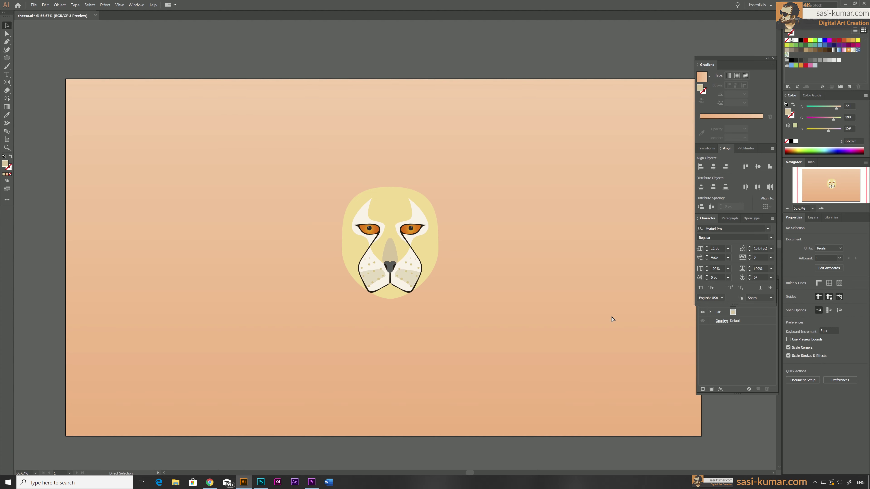
{"action": "key", "text": "v"}
{"action": "left_click", "coordinate": [506, 255]}
- Draw a cream chin ellipse below the mouth
{"action": "key", "text": "ctrl+plus"}
{"action": "key", "text": "ctrl+plus"}
{"action": "key", "text": "ctrl+plus"}
{"action": "key", "text": "l"}
{"action": "left_click_drag", "start_coordinate": [394, 322], "coordinate": [503, 396]}
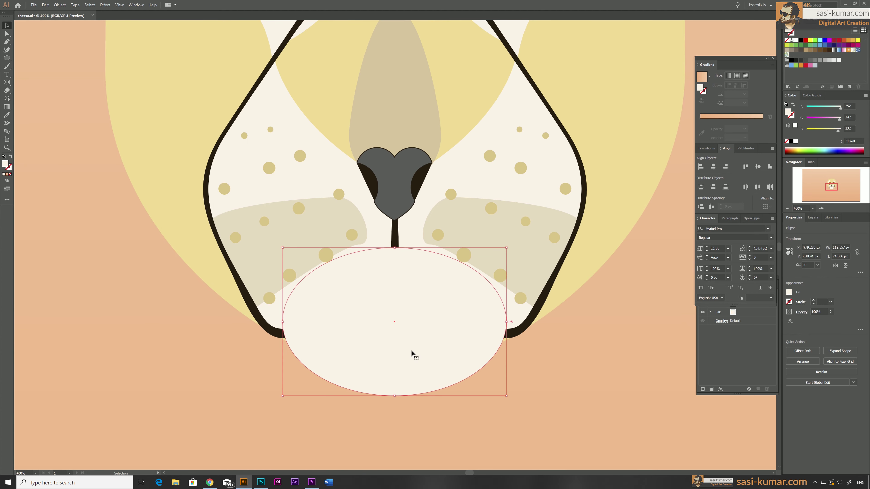
{"action": "left_click", "coordinate": [390, 322]}
{"action": "key", "text": "v"}
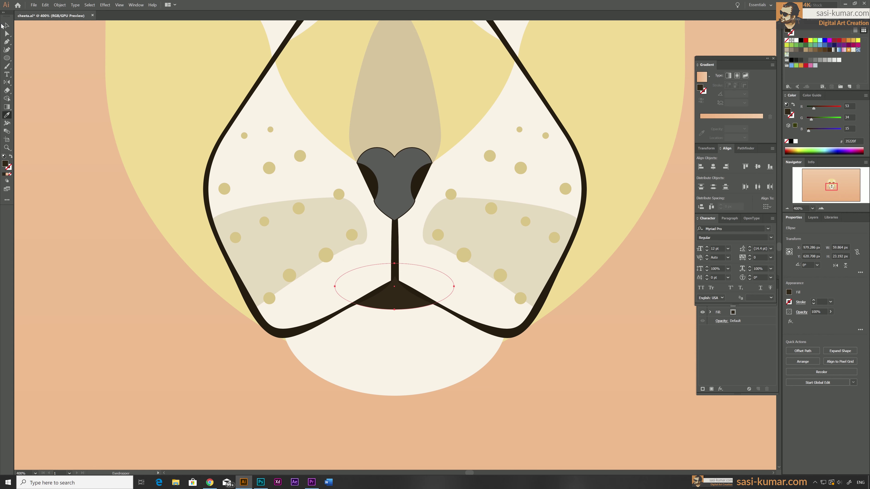
{"action": "key", "text": "ctrl+shift+a"}
{"action": "key", "text": "ctrl+minus"}
{"action": "scroll", "coordinate": [492, 228], "scroll_direction": "up", "scroll_amount": 3}
- Draw a dark ear rectangle, rotate it 45°, and place it behind the head's top right
{"action": "key", "text": "m"}
{"action": "left_click_drag", "start_coordinate": [479, 106], "coordinate": [543, 172]}
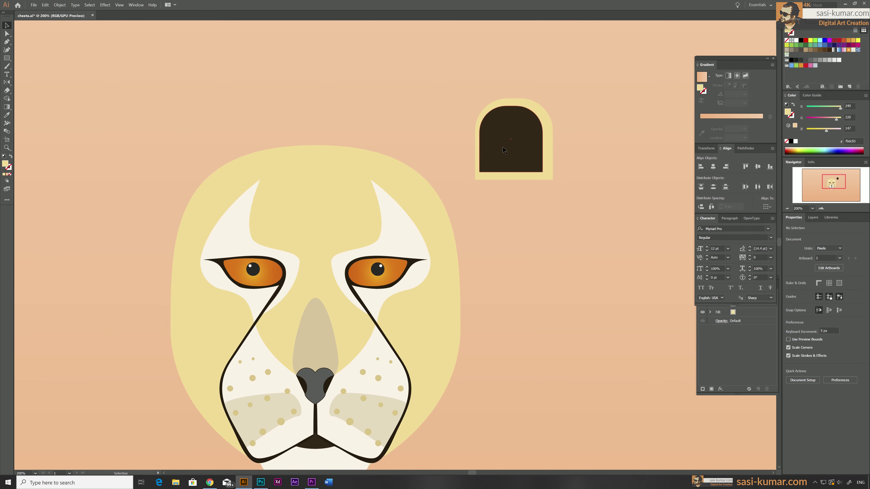
{"action": "left_click", "coordinate": [7, 83]}
{"action": "left_click", "coordinate": [38, 82]}
{"action": "key", "text": "Return"}
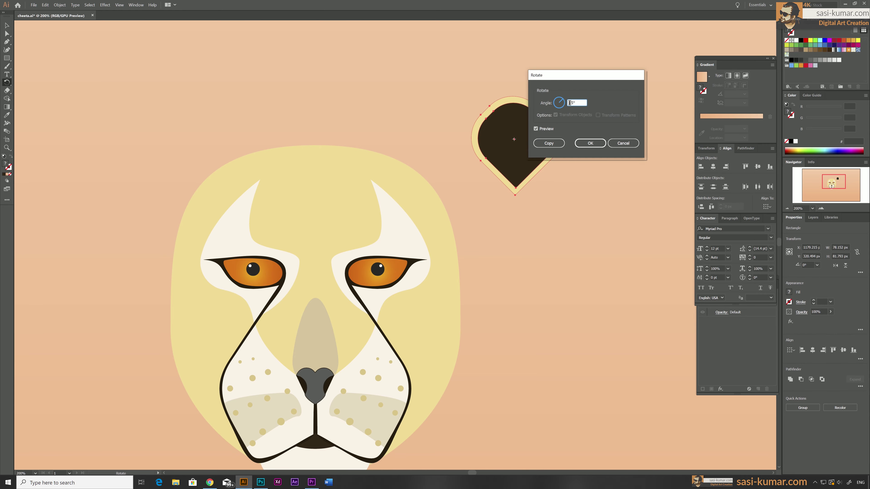
{"action": "key", "text": "Return"}
{"action": "left_click_drag", "start_coordinate": [508, 136], "coordinate": [430, 147]}
{"action": "key", "text": "ctrl+shift+bracketleft"}
- Isolate the ear group and select the dark inner ear for editing
{"action": "double_click", "coordinate": [513, 270]}
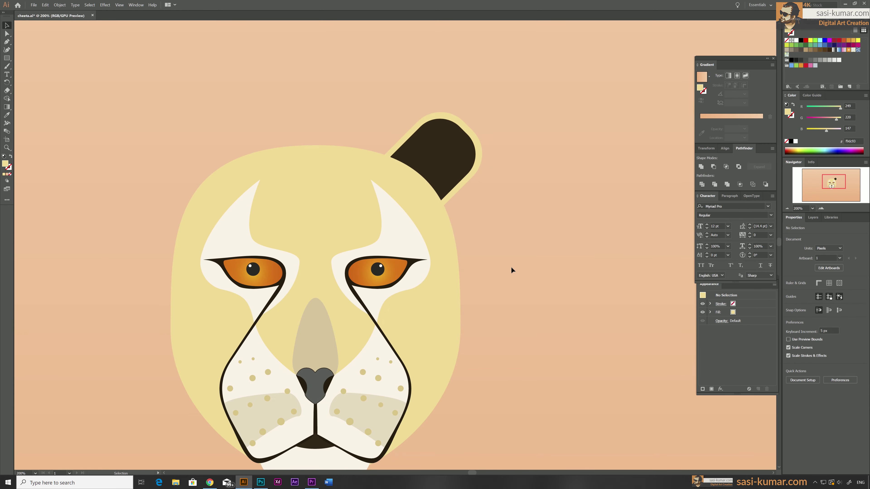
{"action": "left_click", "coordinate": [460, 188]}
{"action": "double_click", "coordinate": [452, 200]}
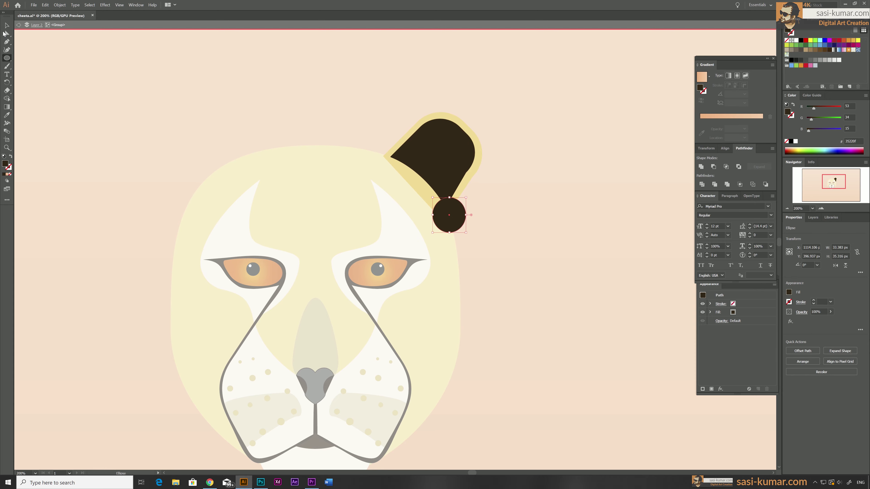
{"action": "left_click", "coordinate": [465, 183]}
{"action": "key", "text": "ctrl+plus"}
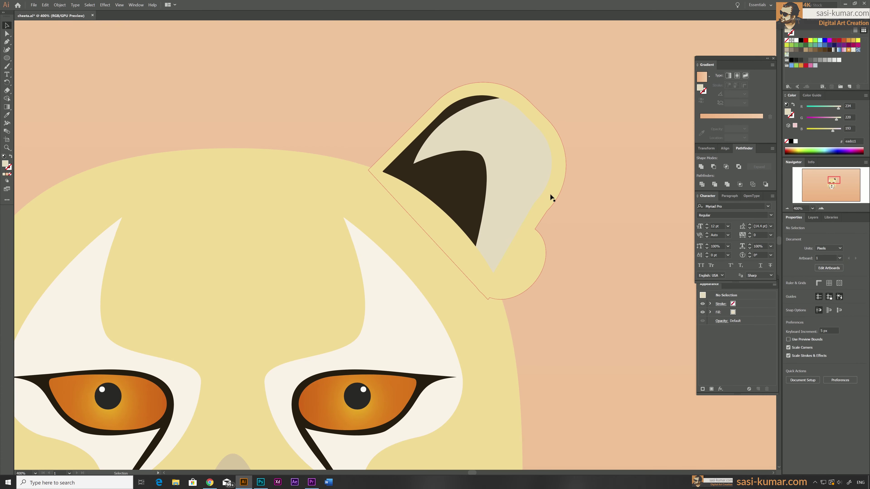
{"action": "key", "text": "p"}
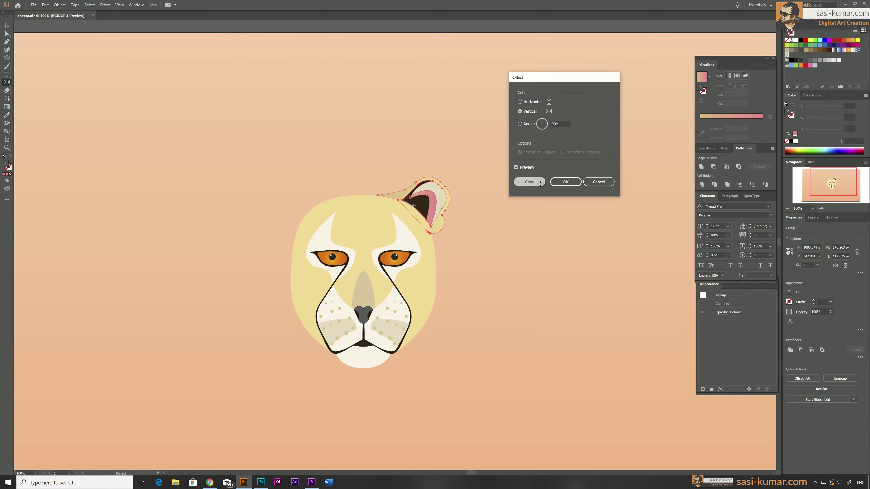
- Add the mirrored left ear copy and draw a vertical line down the forehead
{"action": "left_click", "coordinate": [530, 182]}
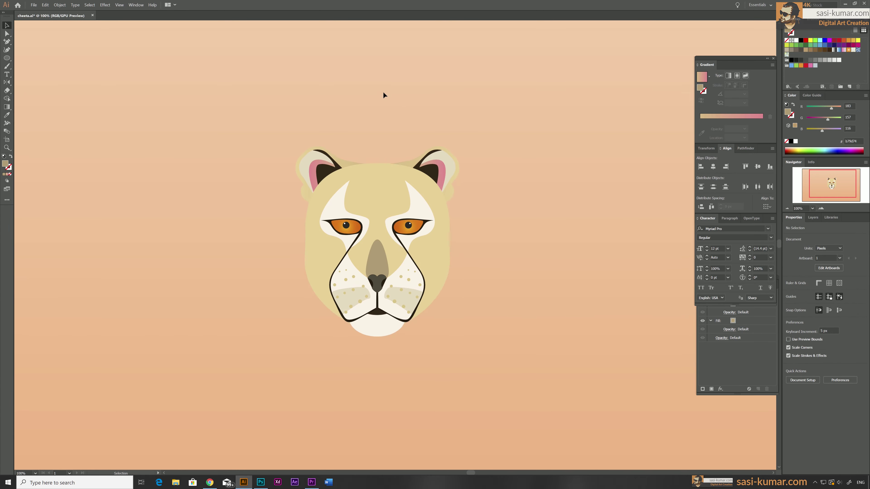
{"action": "left_click_drag", "start_coordinate": [351, 135], "coordinate": [351, 241]}
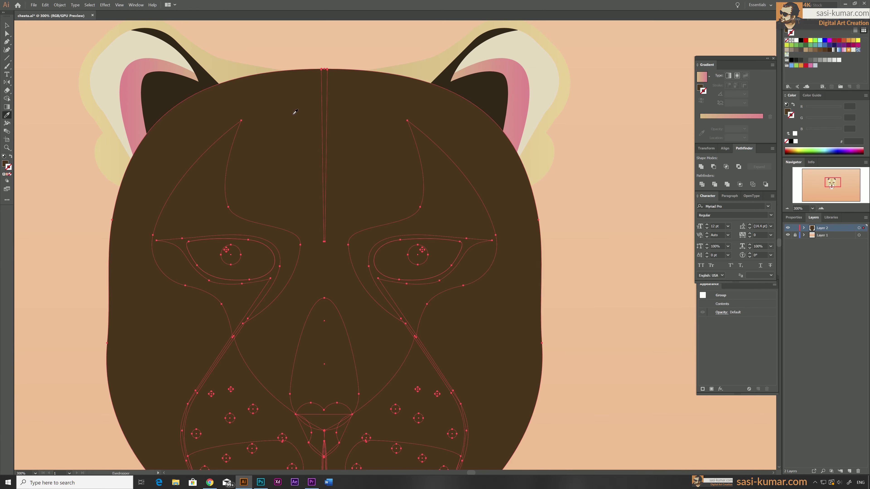
- Paint dark fur strokes on the forehead, then move the whole head up and left
{"action": "key", "text": "ctrl+plus"}
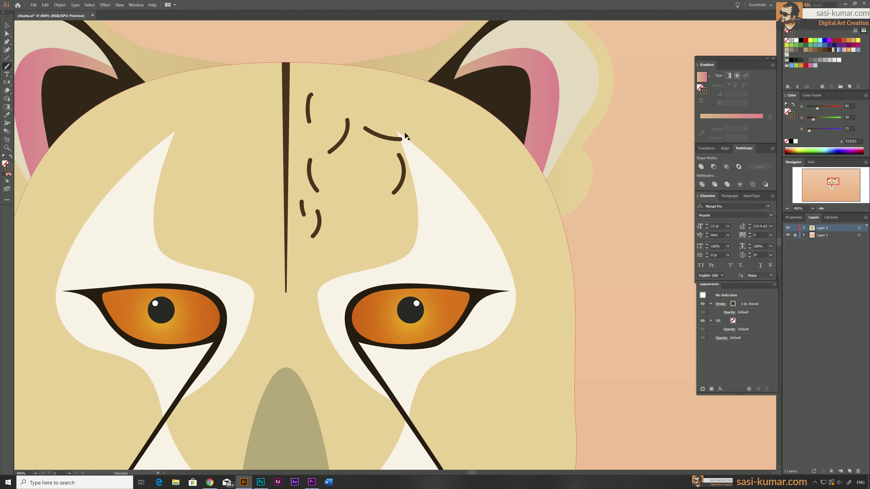
{"action": "left_click_drag", "start_coordinate": [310, 262], "coordinate": [323, 222]}
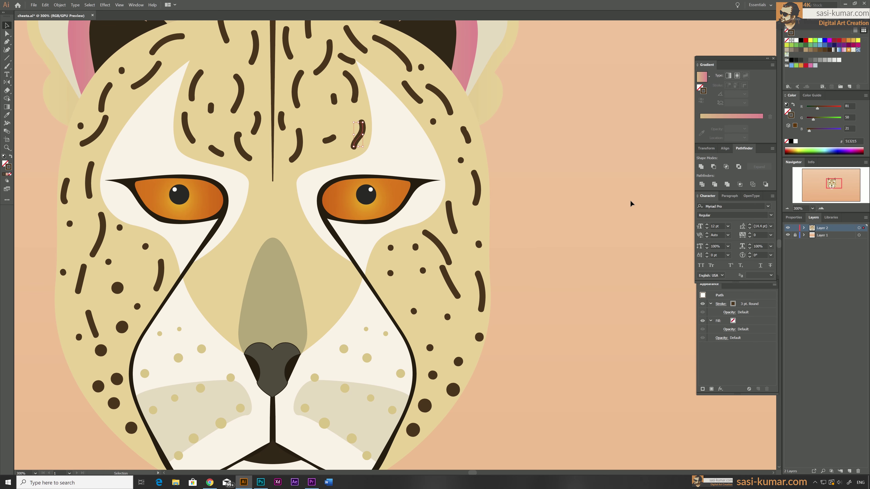
{"action": "key", "text": "ctrl+0"}
{"action": "key", "text": "ctrl+a"}
{"action": "left_click_drag", "start_coordinate": [385, 233], "coordinate": [265, 182]}
{"action": "key", "text": "ctrl+shift+a"}
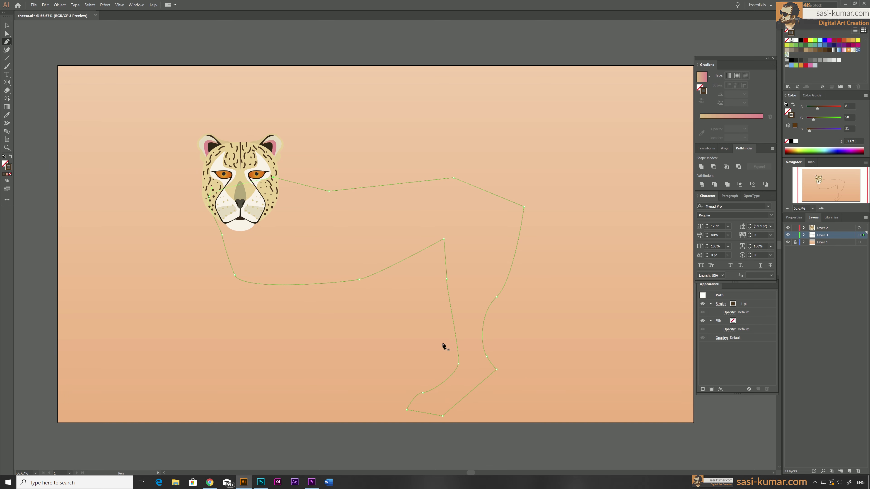
- Fill the body with a lighter version of the sampled head fur colour
{"action": "key", "text": "i"}
{"action": "left_click", "coordinate": [212, 158]}
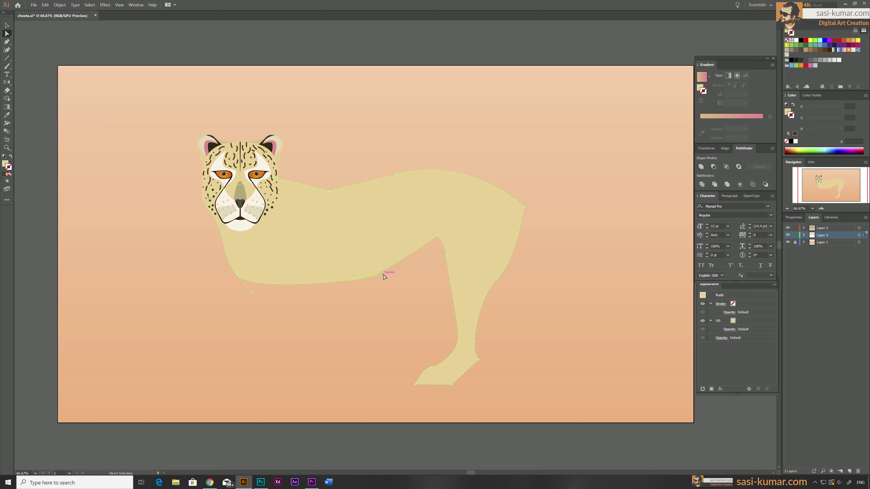
{"action": "left_click", "coordinate": [502, 76]}
{"action": "key", "text": "v"}
{"action": "left_click", "coordinate": [124, 45]}
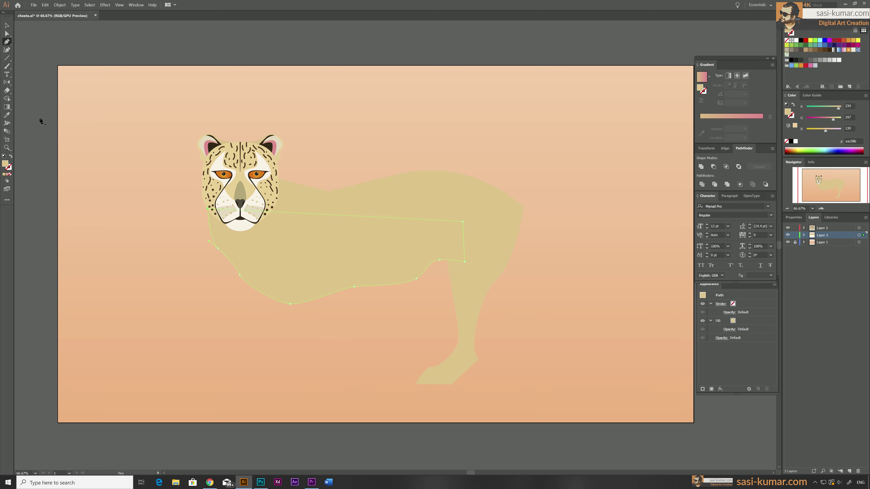
{"action": "double_click", "coordinate": [5, 164]}
- Recolour the background gradient stops to cyan and pale cyan, then lock the background
{"action": "left_click", "coordinate": [499, 81]}
{"action": "key", "text": "v"}
{"action": "left_click", "coordinate": [616, 103]}
{"action": "double_click", "coordinate": [762, 129]}
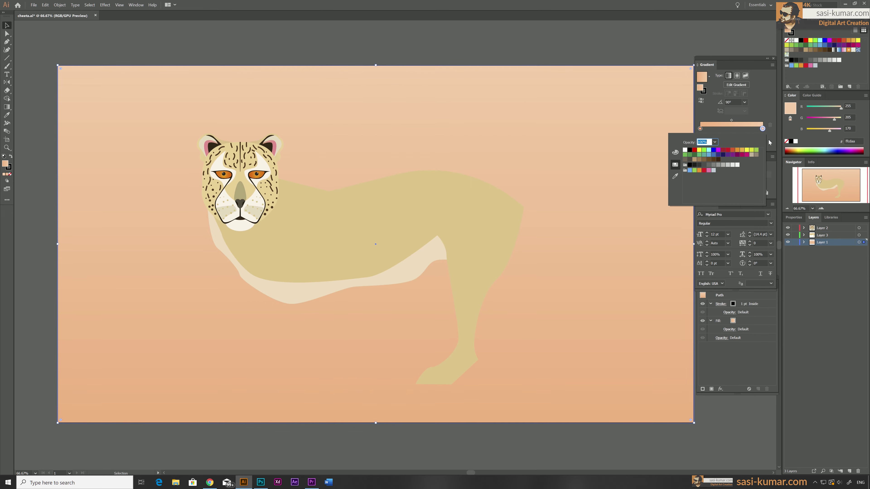
{"action": "left_click", "coordinate": [708, 150]}
{"action": "double_click", "coordinate": [700, 129]}
{"action": "left_click", "coordinate": [709, 150]}
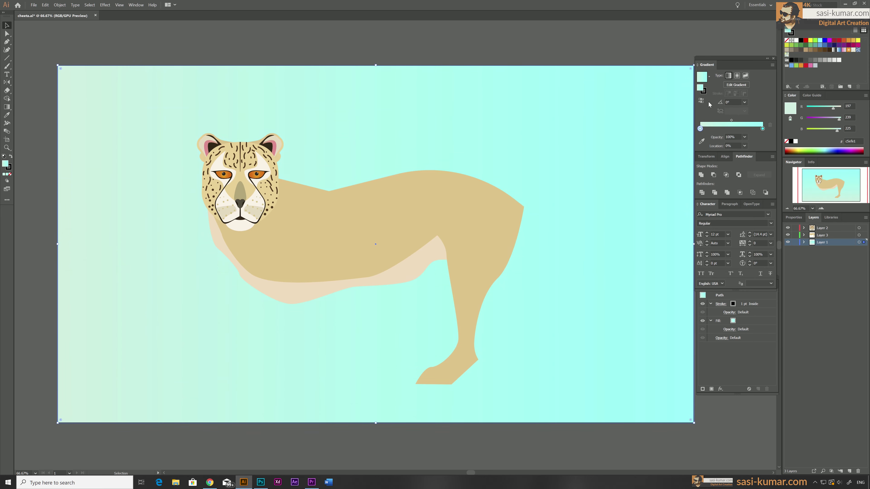
{"action": "key", "text": "ctrl+2"}
{"action": "left_click", "coordinate": [309, 288]}
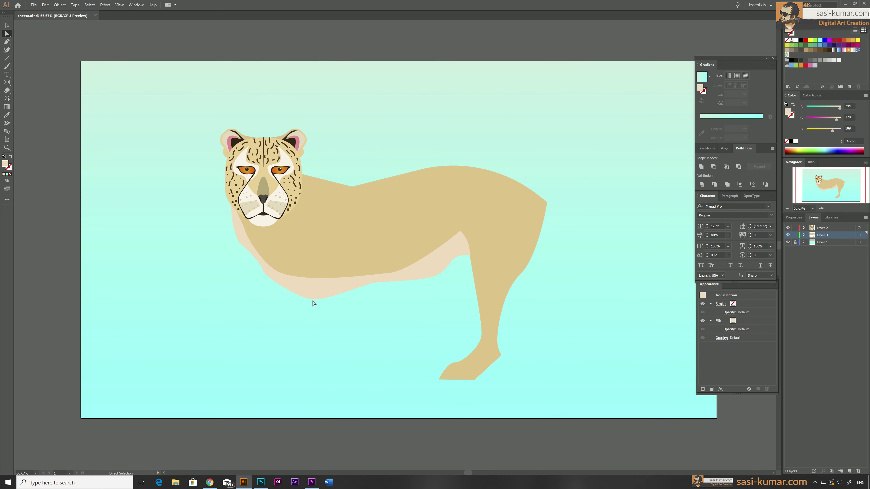
{"action": "scroll", "coordinate": [449, 270], "scroll_direction": "up", "scroll_amount": 3}
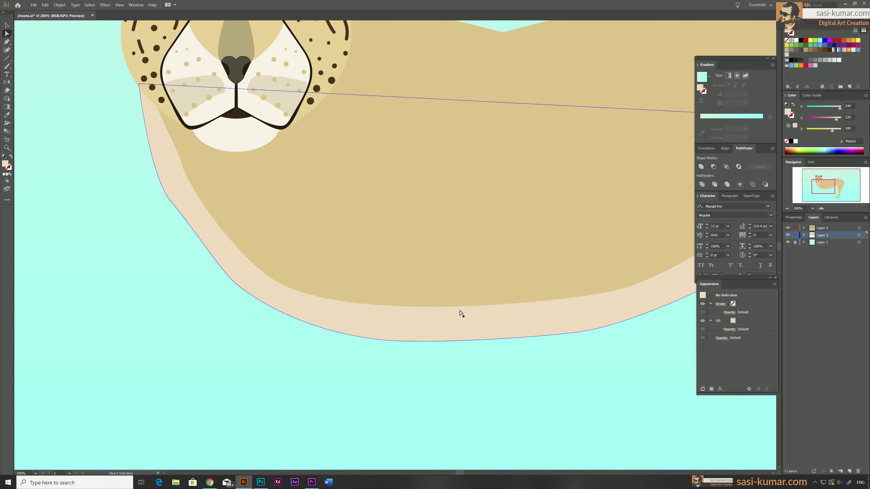
- Adjust the back-curve anchor and make Layer 3 active with the background locked
{"action": "scroll", "coordinate": [460, 312], "scroll_direction": "down", "scroll_amount": 3}
{"action": "left_click", "coordinate": [446, 176]}
{"action": "left_click", "coordinate": [564, 204]}
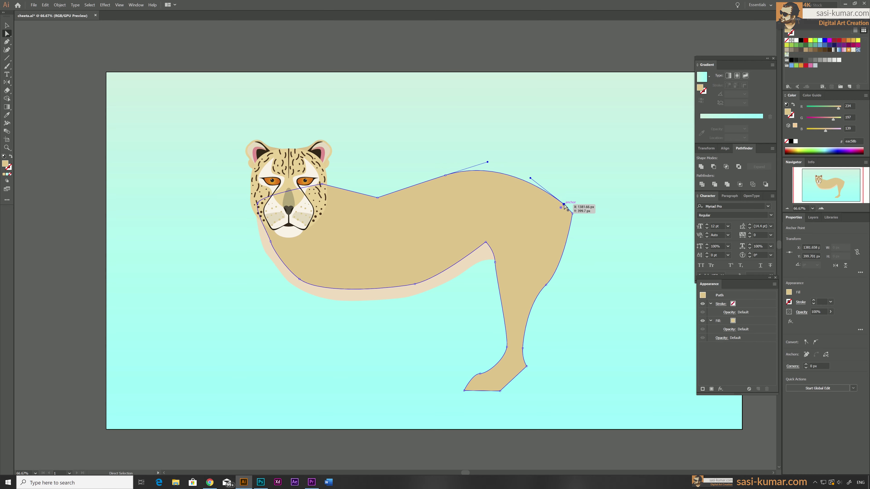
{"action": "key", "text": "v"}
{"action": "left_click", "coordinate": [401, 136]}
{"action": "left_click", "coordinate": [331, 195]}
{"action": "left_click", "coordinate": [813, 217]}
{"action": "left_click", "coordinate": [796, 235]}
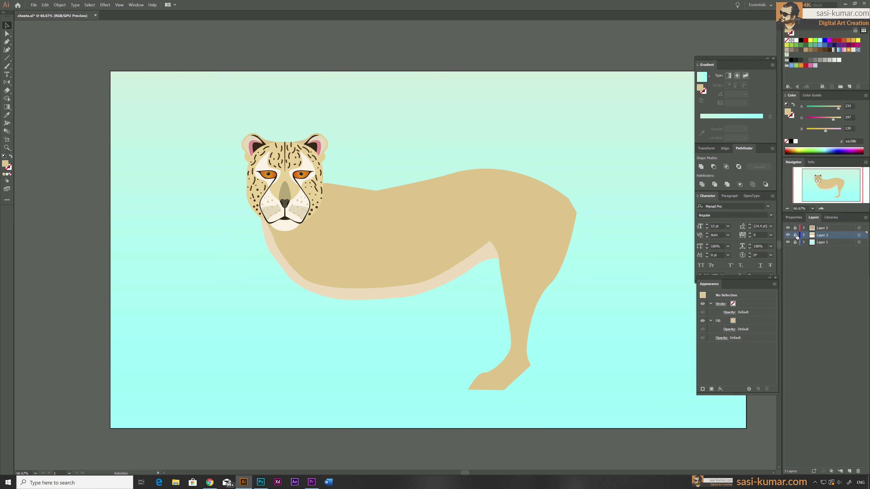
{"action": "scroll", "coordinate": [336, 330], "scroll_direction": "down", "scroll_amount": 2}
- Pen-draw the second front leg outline down to a rounded paw
{"action": "key", "text": "p"}
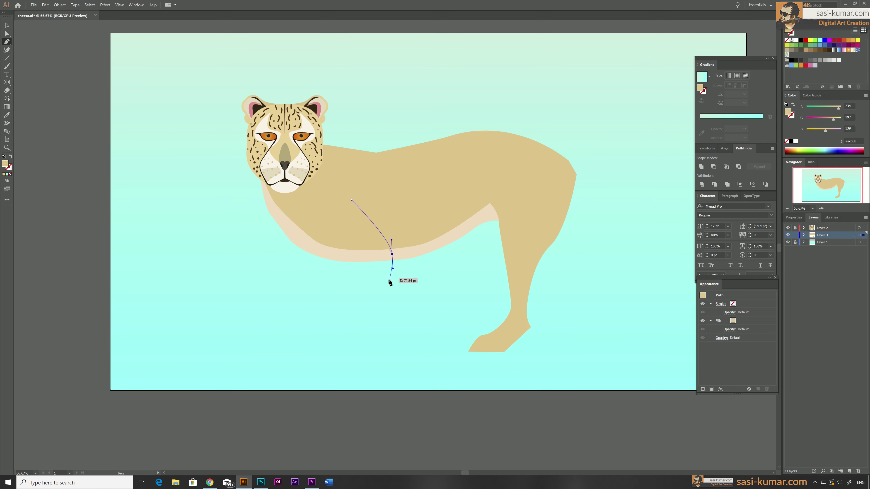
{"action": "left_click", "coordinate": [381, 351]}
{"action": "left_click_drag", "start_coordinate": [365, 365], "coordinate": [358, 364]}
{"action": "left_click_drag", "start_coordinate": [342, 358], "coordinate": [344, 349]}
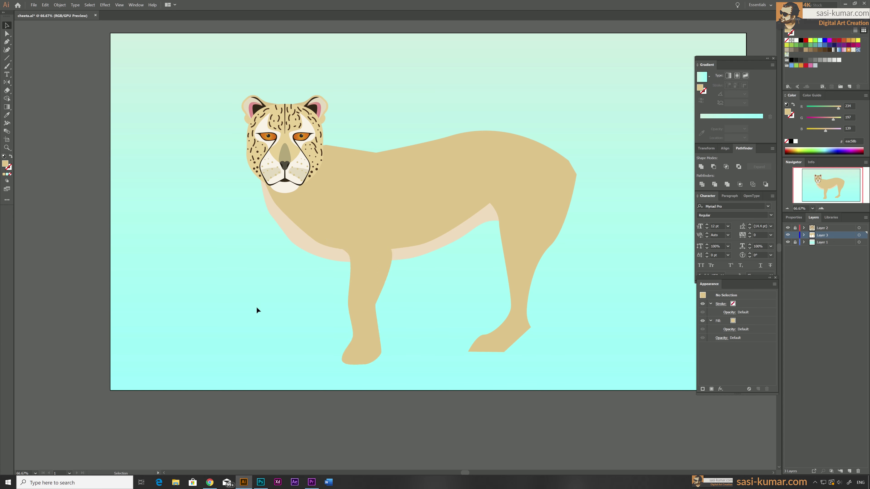
{"action": "key", "text": "a"}
{"action": "left_click_drag", "start_coordinate": [313, 241], "coordinate": [310, 240]}
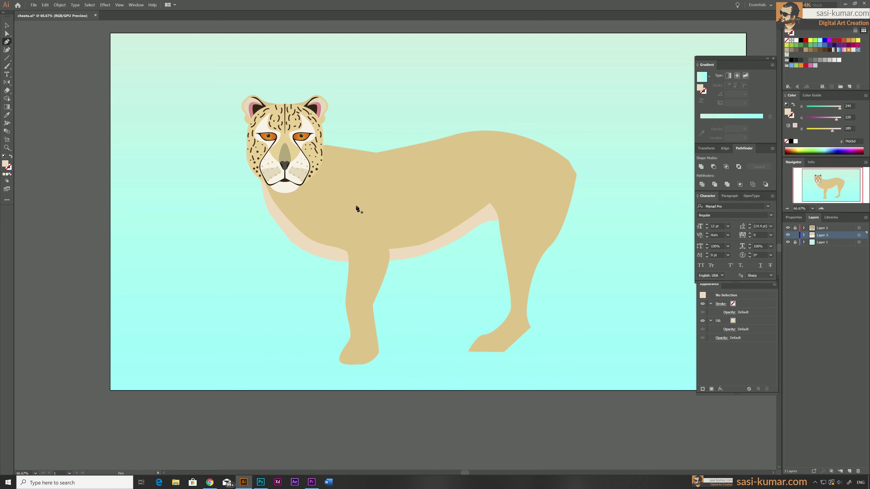
- Outline a light shading shape along the chest and front leg
{"action": "left_click", "coordinate": [379, 226]}
{"action": "left_click", "coordinate": [389, 254]}
{"action": "left_click", "coordinate": [390, 262]}
{"action": "left_click", "coordinate": [421, 255]}
{"action": "left_click", "coordinate": [445, 246]}
{"action": "left_click", "coordinate": [428, 242]}
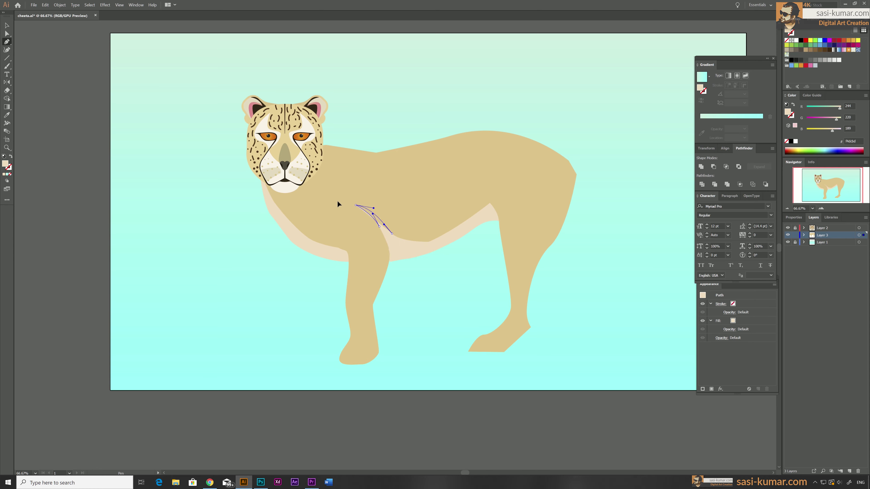
{"action": "key", "text": "a"}
{"action": "left_click", "coordinate": [441, 275]}
- Add an anchor point on the body shape's rear leg outline
{"action": "left_click", "coordinate": [7, 25]}
{"action": "key", "text": "ctrl+minus"}
{"action": "left_click", "coordinate": [446, 172]}
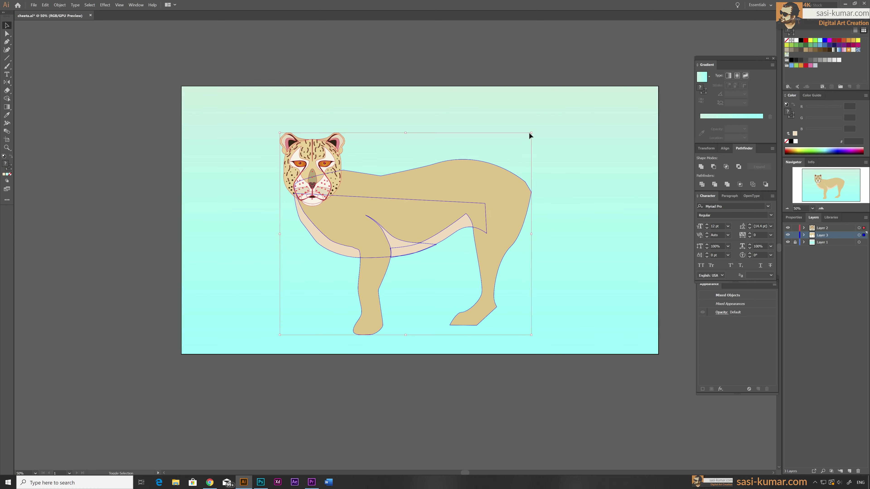
{"action": "key", "text": "a"}
{"action": "key", "text": "plus"}
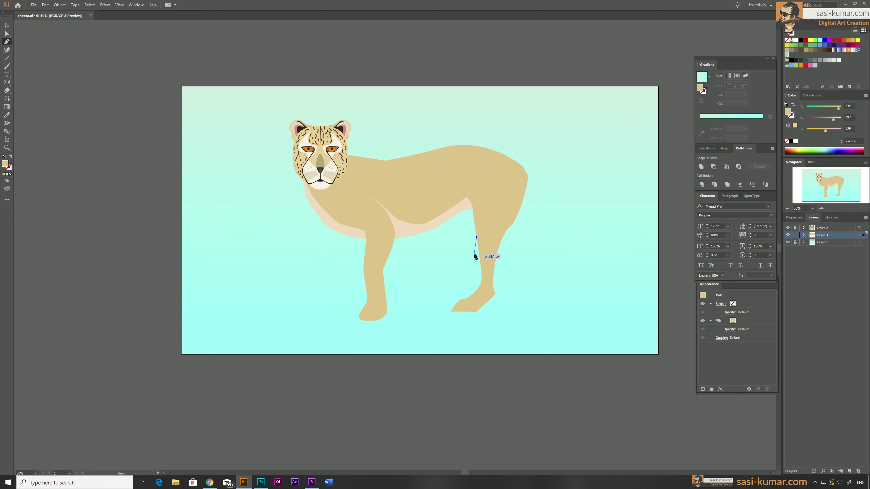
{"action": "left_click", "coordinate": [479, 253]}
{"action": "key", "text": "a"}
{"action": "key", "text": "ctrl+shift+a"}
{"action": "key", "text": "ctrl+plus"}
{"action": "key", "text": "ctrl+plus"}
{"action": "key", "text": "ctrl+plus"}
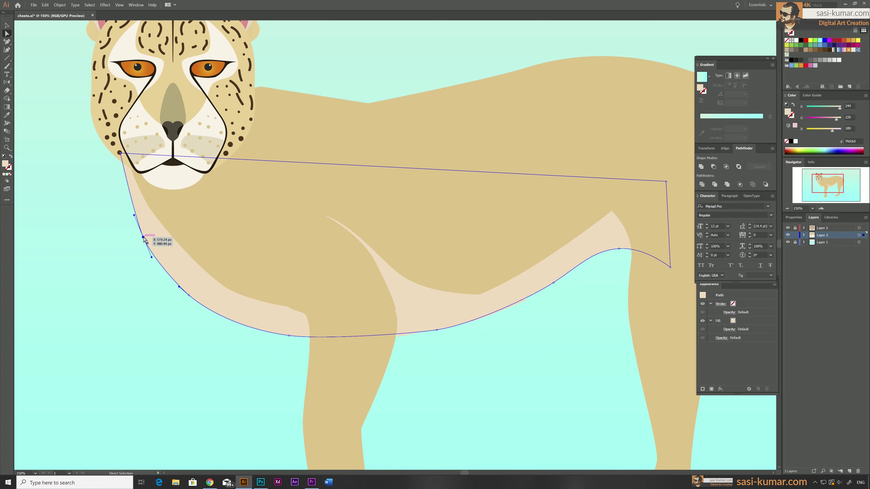
- Draw a leg shading shape and fill it with light cream
{"action": "left_click", "coordinate": [408, 301]}
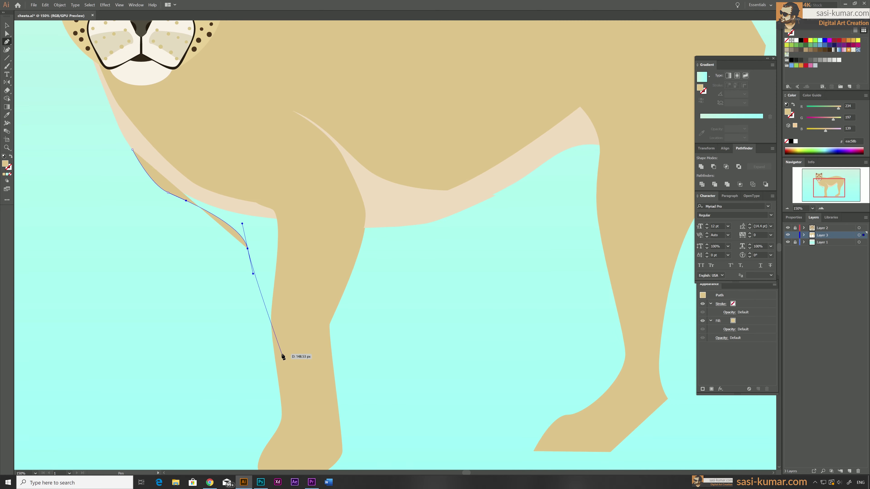
{"action": "left_click", "coordinate": [287, 384]}
{"action": "left_click", "coordinate": [302, 216]}
{"action": "left_click", "coordinate": [133, 150]}
{"action": "key", "text": "v"}
{"action": "double_click", "coordinate": [5, 164]}
{"action": "left_click", "coordinate": [342, 72]}
{"action": "left_click", "coordinate": [497, 74]}
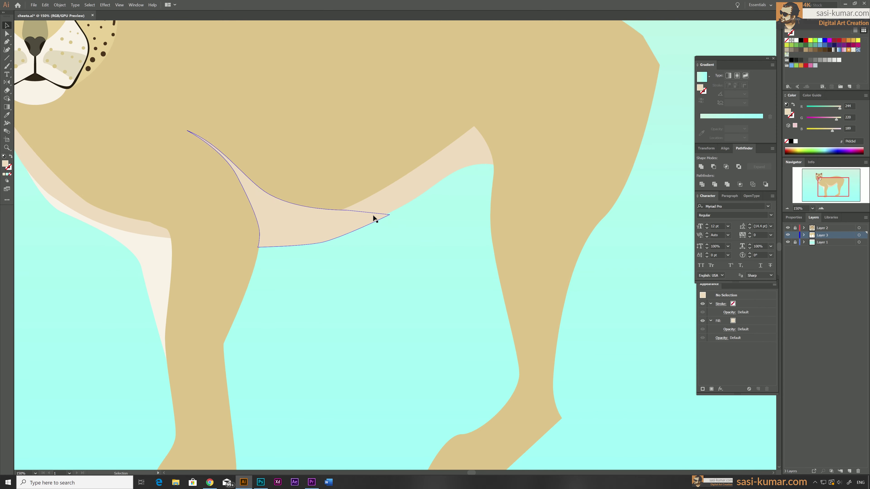
{"action": "left_click", "coordinate": [359, 257]}
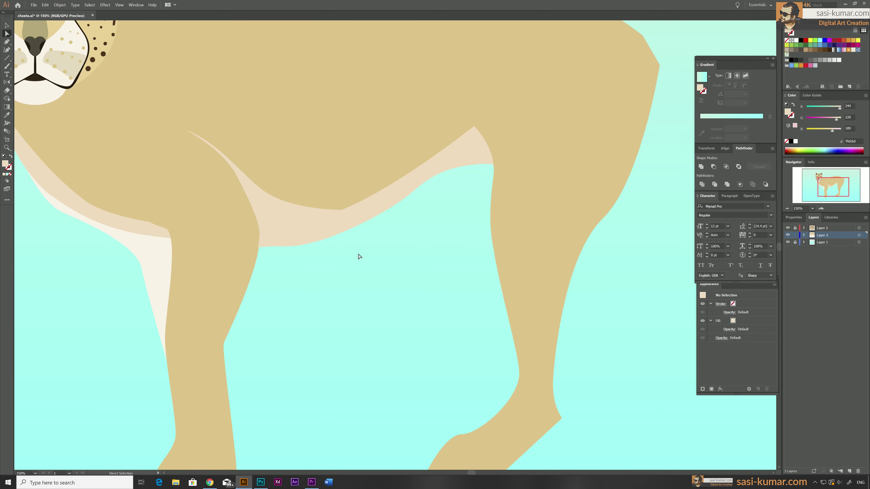
- Outline a pale highlight strip along the belly toward the hind leg
{"action": "left_click", "coordinate": [449, 172]}
{"action": "left_click", "coordinate": [504, 187]}
{"action": "left_click", "coordinate": [506, 138]}
{"action": "left_click", "coordinate": [201, 219]}
{"action": "left_click", "coordinate": [249, 274]}
{"action": "left_click", "coordinate": [285, 255]}
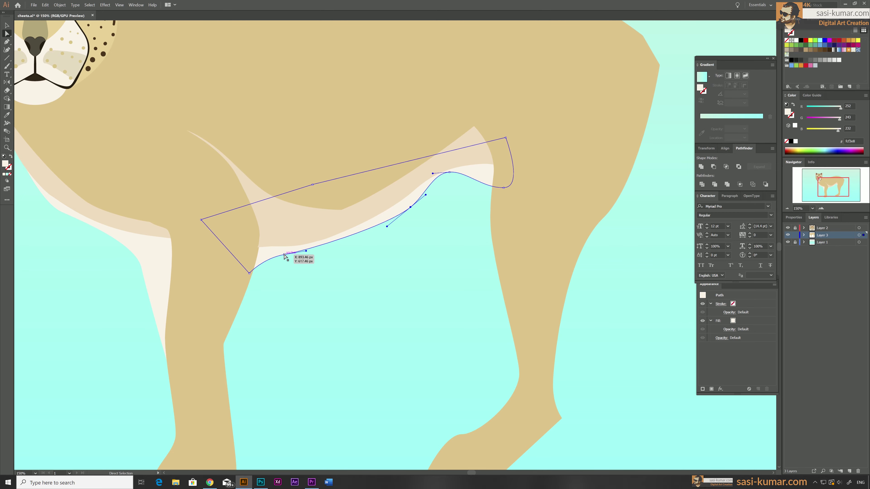
{"action": "key", "text": "ctrl+minus"}
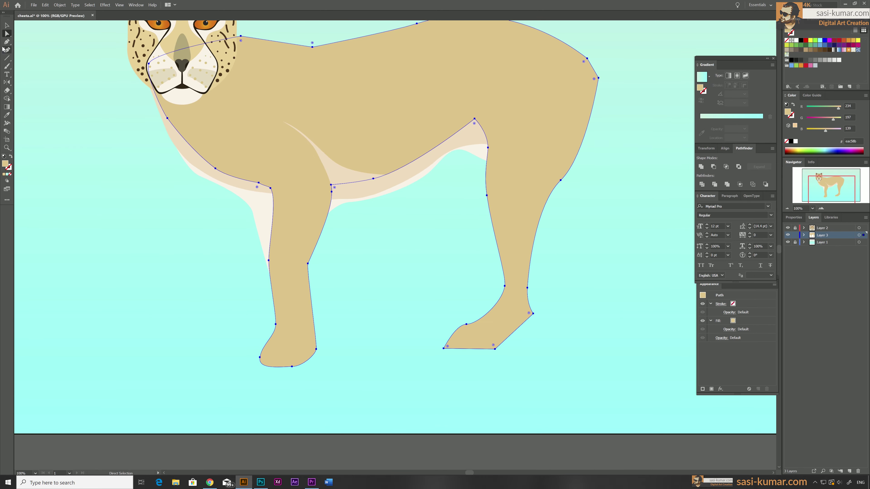
- Give the leg shadow a darker tan (c1a074) fill and reshape the back heel
{"action": "left_click_drag", "start_coordinate": [303, 264], "coordinate": [296, 279]}
{"action": "left_click", "coordinate": [332, 365]}
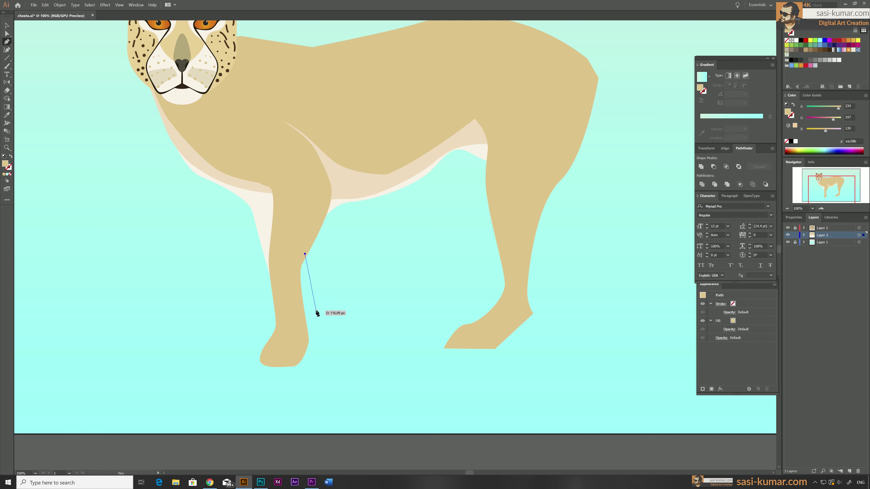
{"action": "double_click", "coordinate": [5, 164]}
{"action": "left_click", "coordinate": [501, 77]}
{"action": "key", "text": "a"}
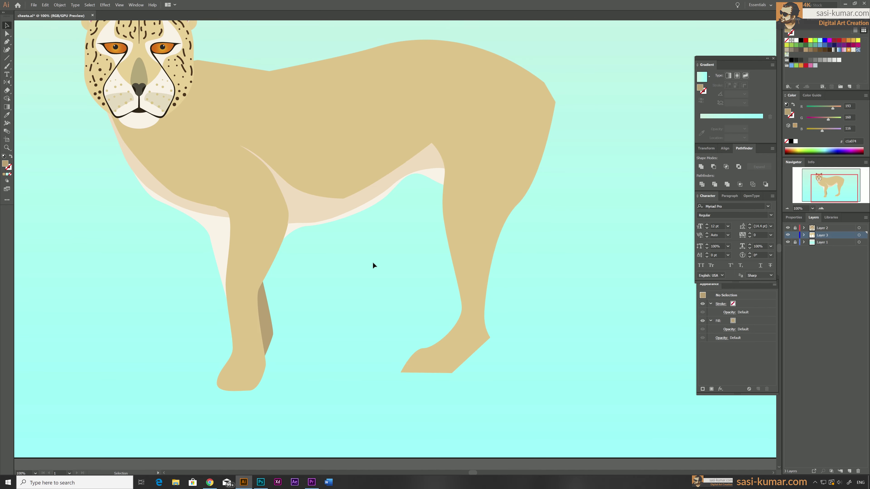
{"action": "left_click", "coordinate": [427, 353]}
{"action": "key", "text": "ctrl+z"}
{"action": "left_click_drag", "start_coordinate": [490, 338], "coordinate": [488, 340]}
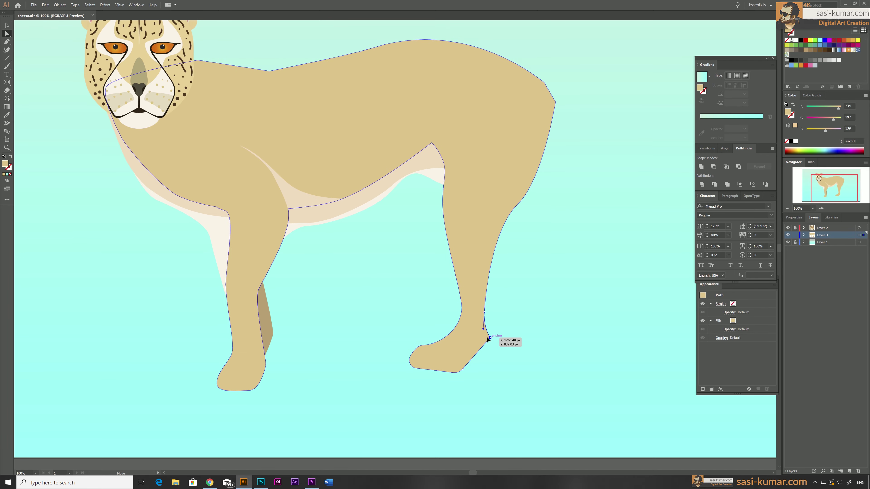
{"action": "left_click", "coordinate": [63, 95]}
{"action": "scroll", "coordinate": [63, 95], "scroll_direction": "up", "scroll_amount": 1}
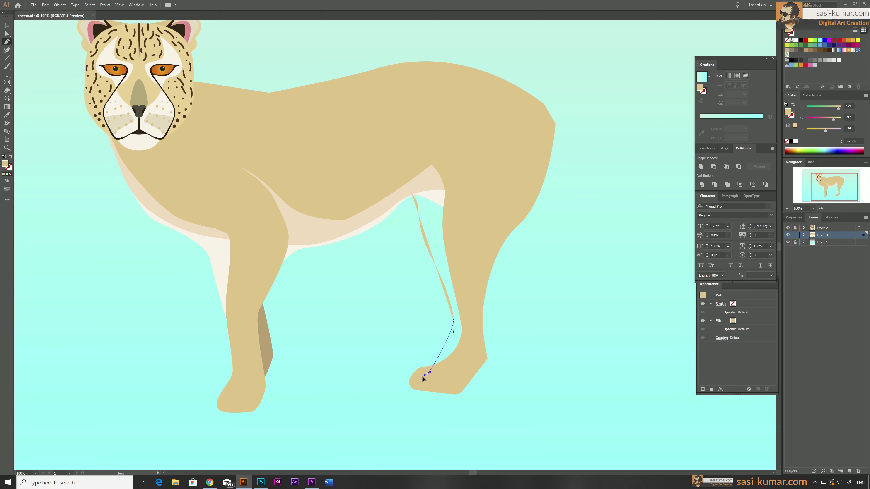
- Draw the far hind leg with the Pen tool and send it behind the body
{"action": "left_click", "coordinate": [469, 365]}
{"action": "left_click", "coordinate": [502, 320]}
{"action": "left_click_drag", "start_coordinate": [488, 200], "coordinate": [479, 246]}
{"action": "left_click_drag", "start_coordinate": [521, 115], "coordinate": [471, 106]}
{"action": "left_click_drag", "start_coordinate": [411, 192], "coordinate": [391, 152]}
{"action": "left_click", "coordinate": [431, 258]}
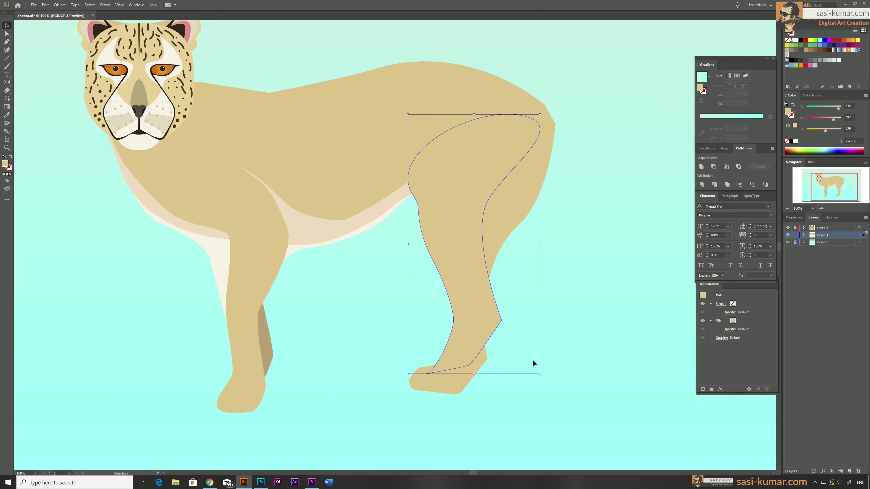
{"action": "key", "text": "ctrl+shift+["}
{"action": "key", "text": "a"}
{"action": "left_click", "coordinate": [549, 283]}
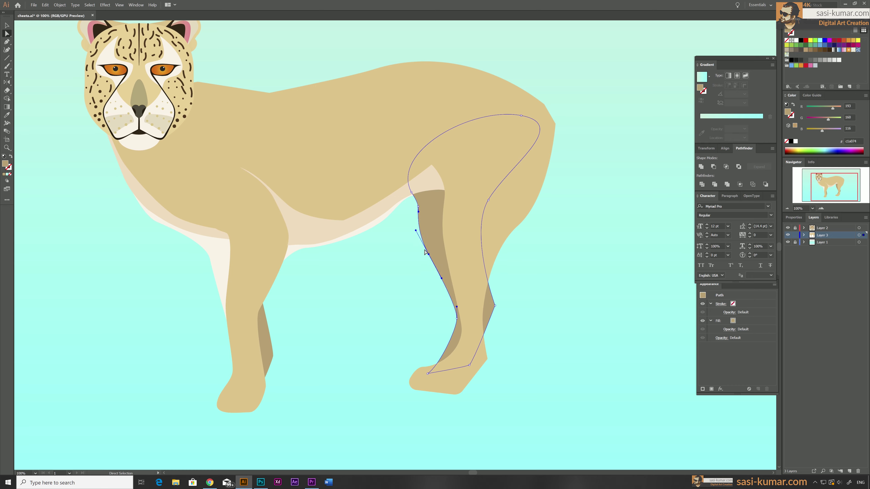
- Add a small shadow shape inside the isolated leg group, then zoom out to the whole cheetah
{"action": "key", "text": "v"}
{"action": "double_click", "coordinate": [437, 227]}
{"action": "key", "text": "p"}
{"action": "left_click", "coordinate": [400, 175]}
{"action": "left_click", "coordinate": [415, 208]}
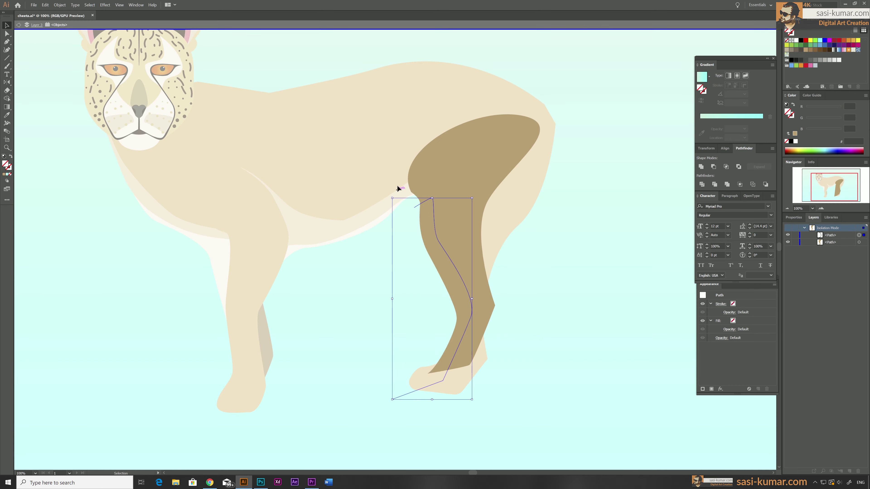
{"action": "key", "text": "Escape"}
{"action": "key", "text": "v"}
{"action": "key", "text": "ctrl+minus"}
{"action": "scroll", "coordinate": [491, 241], "scroll_direction": "up", "scroll_amount": 2}
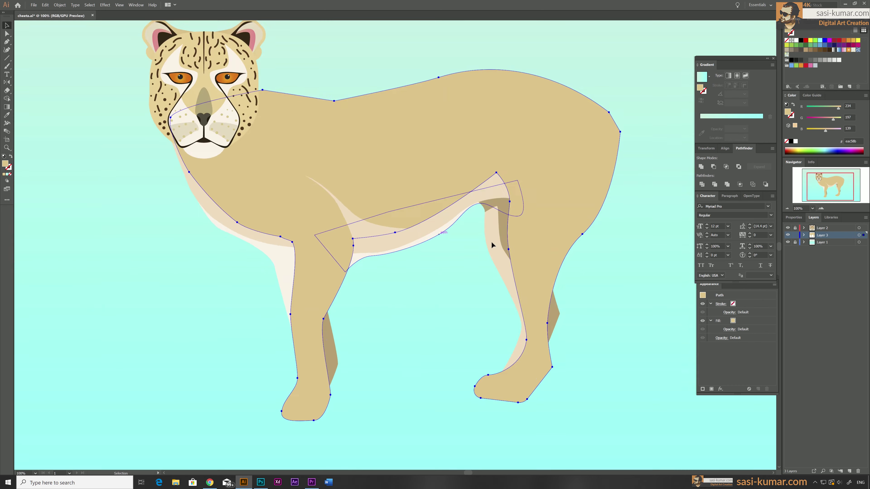
- Begin the curved tail outline from the rump with the Pen tool
{"action": "key", "text": "p"}
{"action": "left_click_drag", "start_coordinate": [505, 238], "coordinate": [573, 245]}
{"action": "left_click", "coordinate": [635, 174]}
- Close the tail with a rounded tip, then smooth the back curve into the tail using Direct Selection
{"action": "left_click_drag", "start_coordinate": [511, 221], "coordinate": [459, 209]}
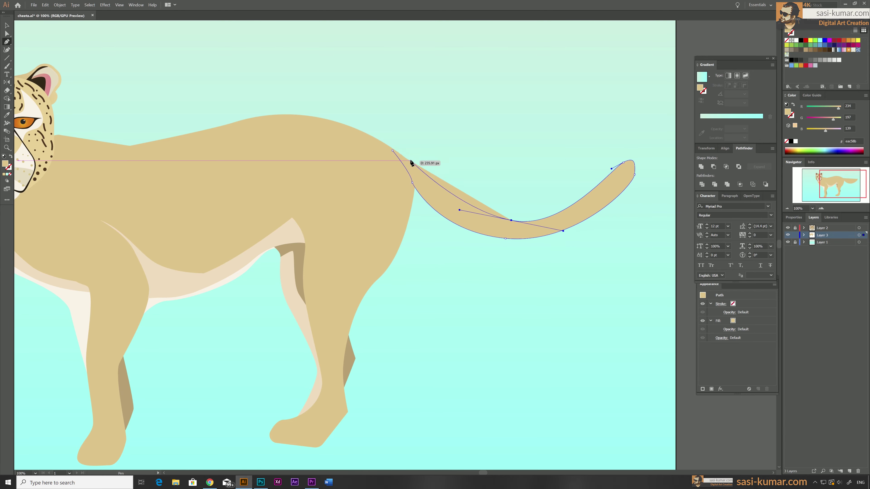
{"action": "left_click_drag", "start_coordinate": [392, 151], "coordinate": [410, 148]}
{"action": "left_click", "coordinate": [412, 112]}
{"action": "key", "text": "v"}
{"action": "double_click", "coordinate": [404, 181]}
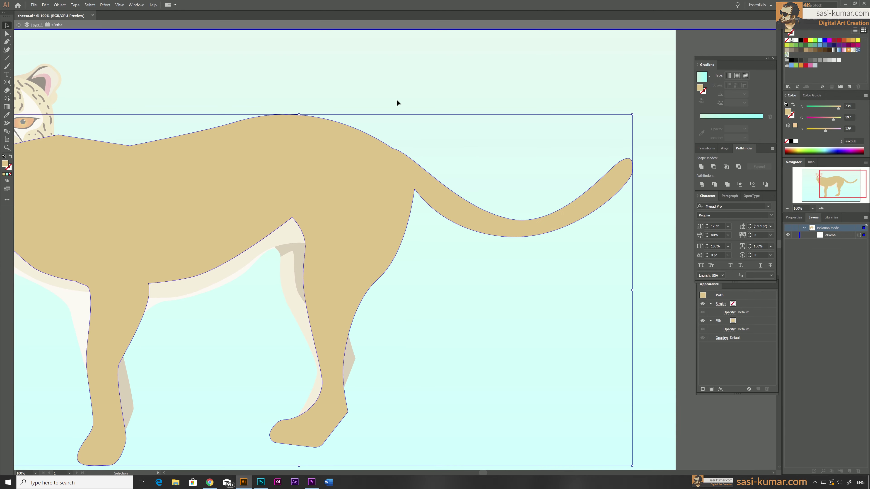
{"action": "key", "text": "a"}
{"action": "left_click", "coordinate": [232, 122]}
{"action": "left_click_drag", "start_coordinate": [342, 123], "coordinate": [350, 129]}
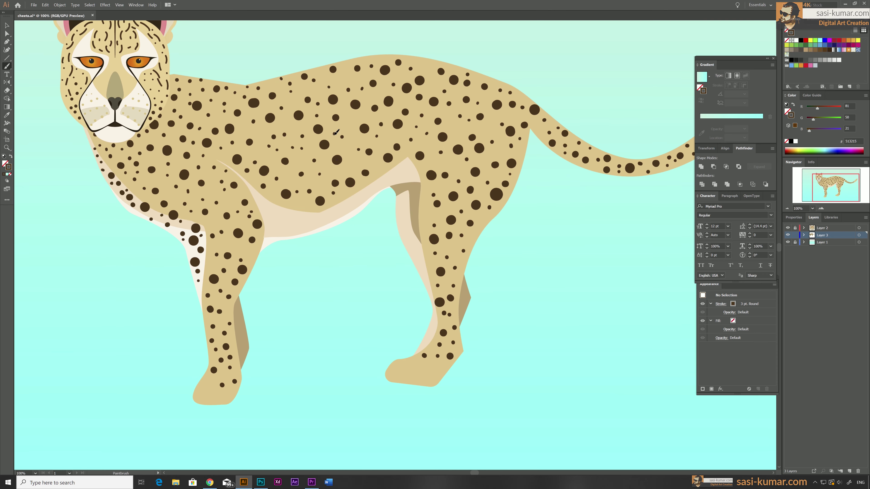
- Draw a dark curved claw shape on the cheetah's foot with the Pen tool
{"action": "scroll", "coordinate": [433, 307], "scroll_direction": "up", "scroll_amount": 3}
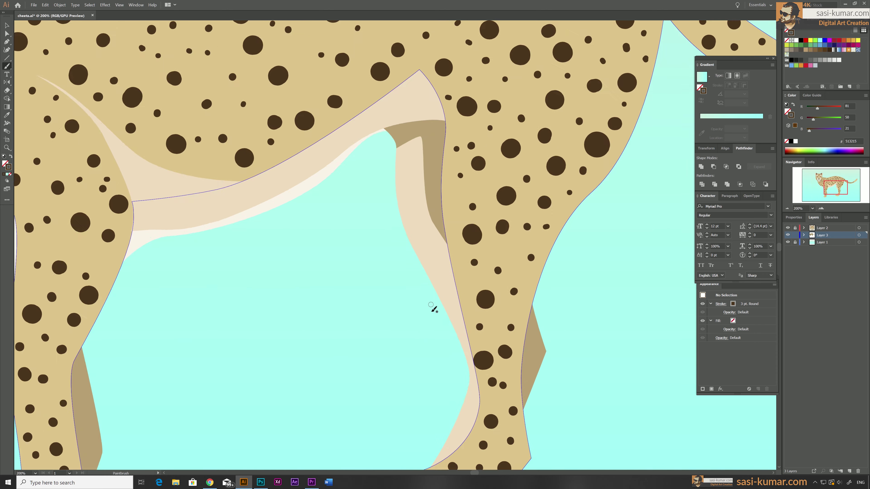
{"action": "scroll", "coordinate": [430, 314], "scroll_direction": "up", "scroll_amount": 2}
{"action": "key", "text": "p"}
{"action": "left_click", "coordinate": [381, 320]}
{"action": "left_click_drag", "start_coordinate": [415, 274], "coordinate": [444, 270]}
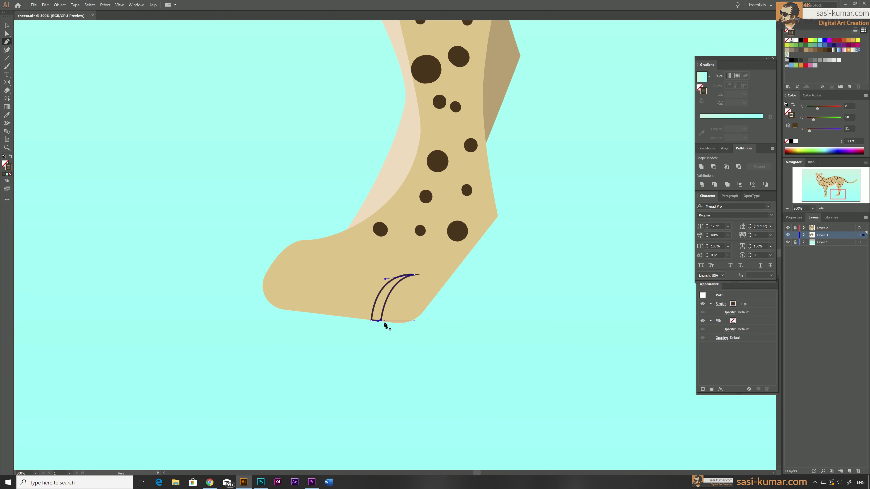
{"action": "left_click", "coordinate": [338, 316]}
{"action": "left_click_drag", "start_coordinate": [307, 259], "coordinate": [449, 260]}
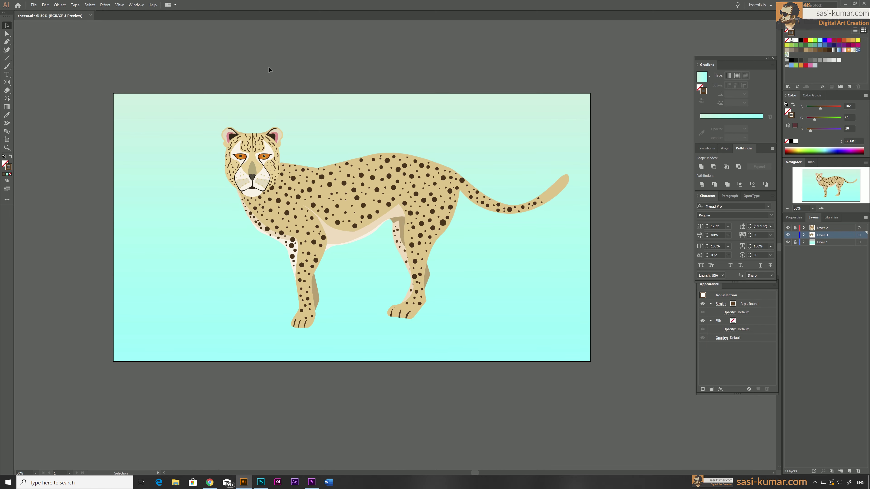
- Select all the artwork and edit the light cream colour in Recolor Artwork
{"action": "key", "text": "ctrl+a"}
{"action": "left_click", "coordinate": [840, 422]}
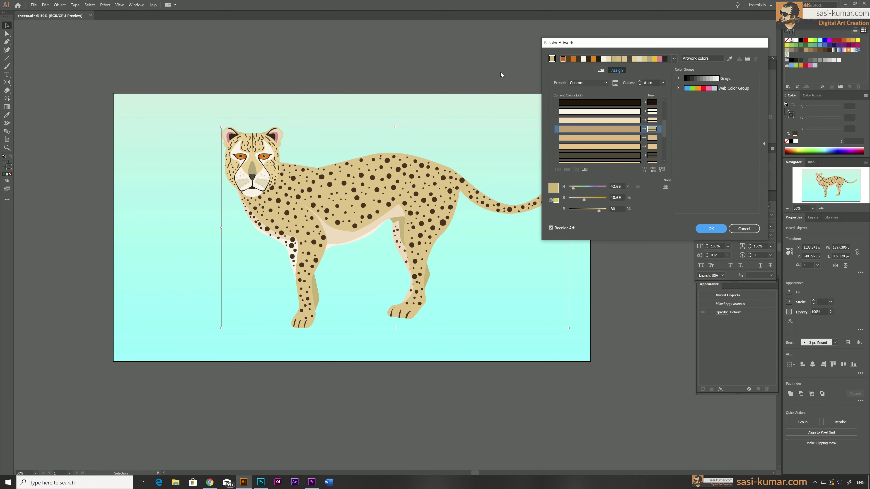
{"action": "scroll", "coordinate": [654, 153], "scroll_direction": "down", "scroll_amount": 2}
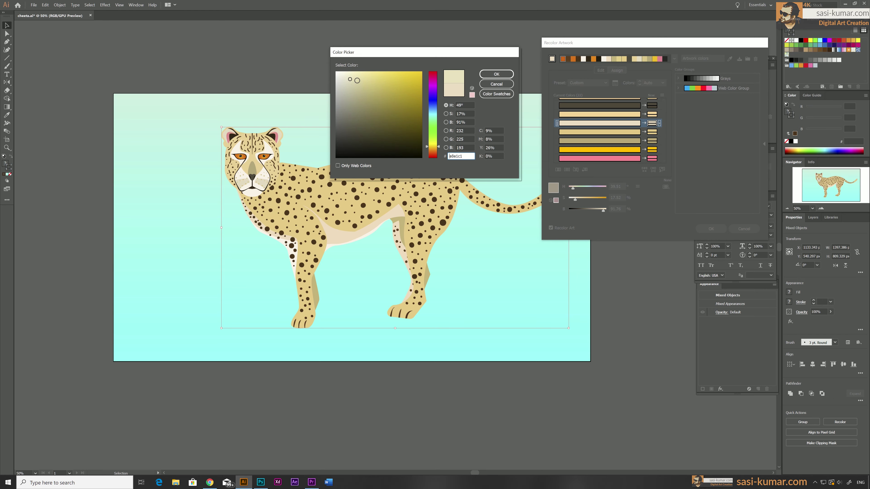
{"action": "double_click", "coordinate": [652, 123]}
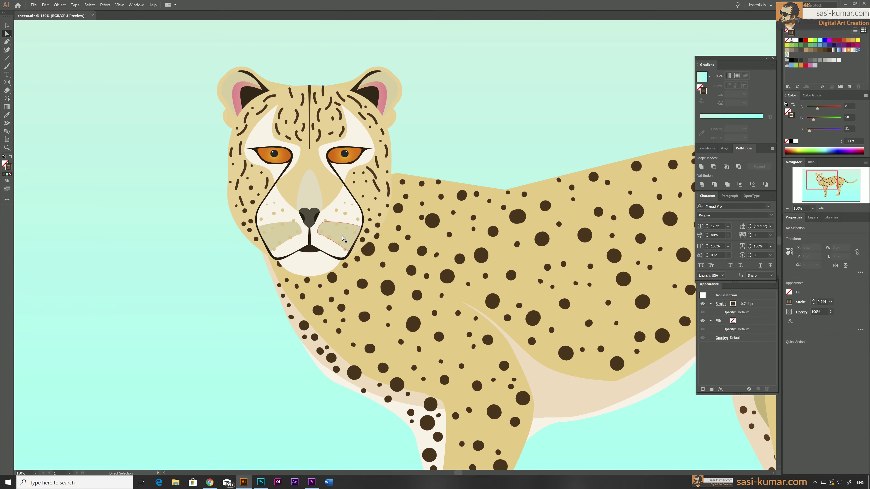
- Close the dark shape over the eye's left side and resize the eye shape
{"action": "double_click", "coordinate": [345, 205]}
{"action": "key", "text": "i"}
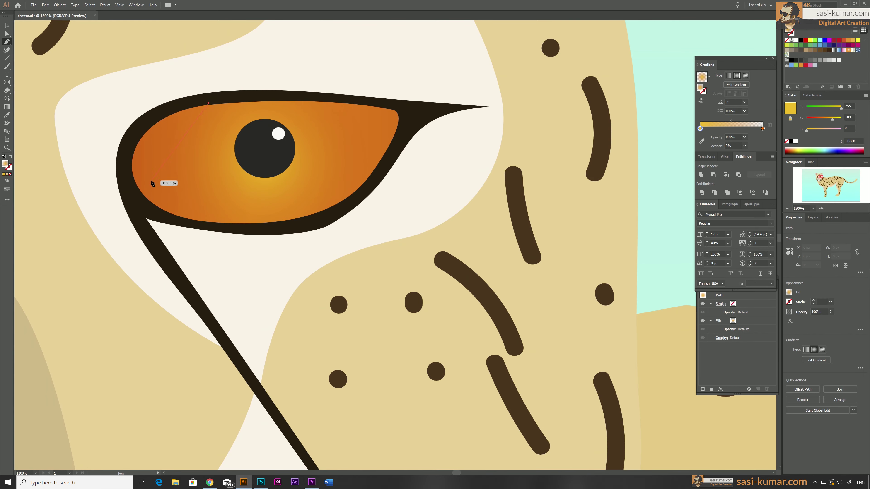
{"action": "left_click", "coordinate": [153, 184]}
{"action": "key", "text": "a"}
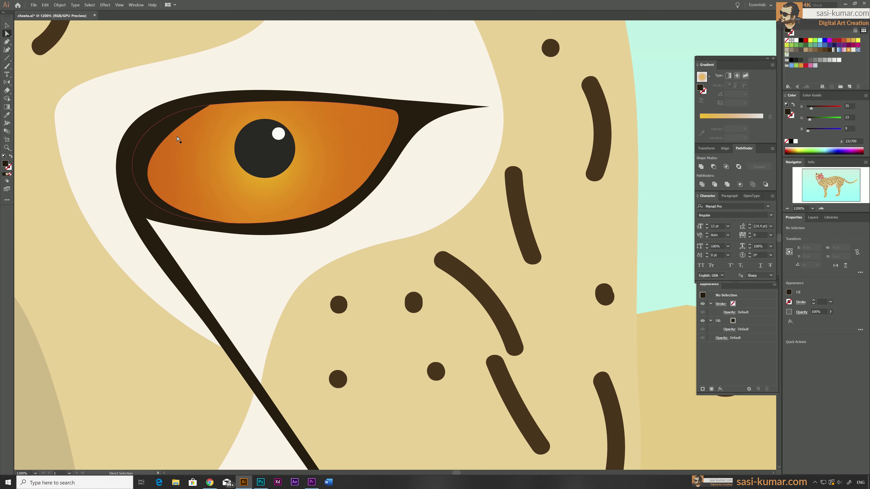
{"action": "scroll", "coordinate": [180, 227], "scroll_direction": "up", "scroll_amount": 1}
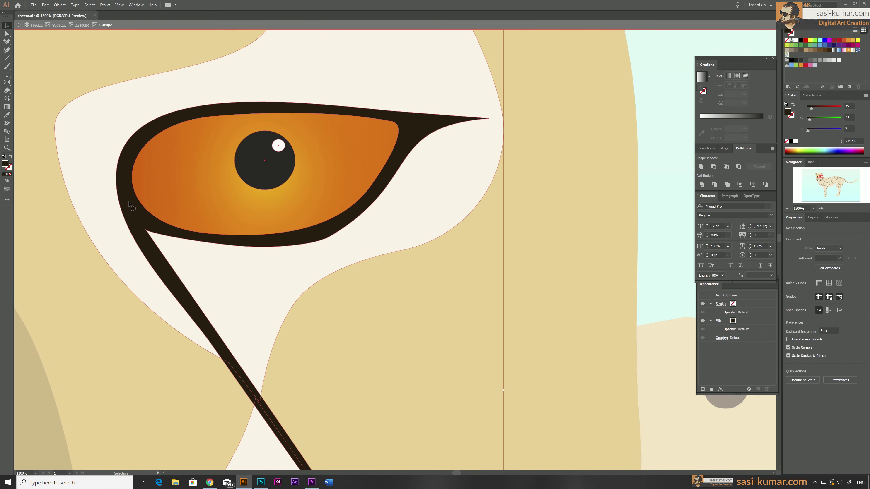
{"action": "left_click_drag", "start_coordinate": [6, 42], "coordinate": [25, 42]}
{"action": "left_click", "coordinate": [25, 42]}
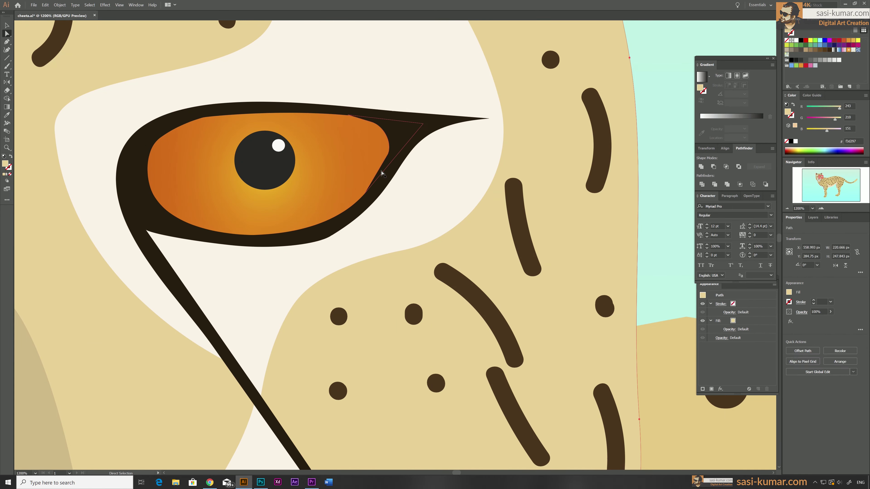
{"action": "scroll", "coordinate": [379, 171], "scroll_direction": "up", "scroll_amount": 3}
{"action": "key", "text": "v"}
{"action": "left_click_drag", "start_coordinate": [451, 370], "coordinate": [445, 373]}
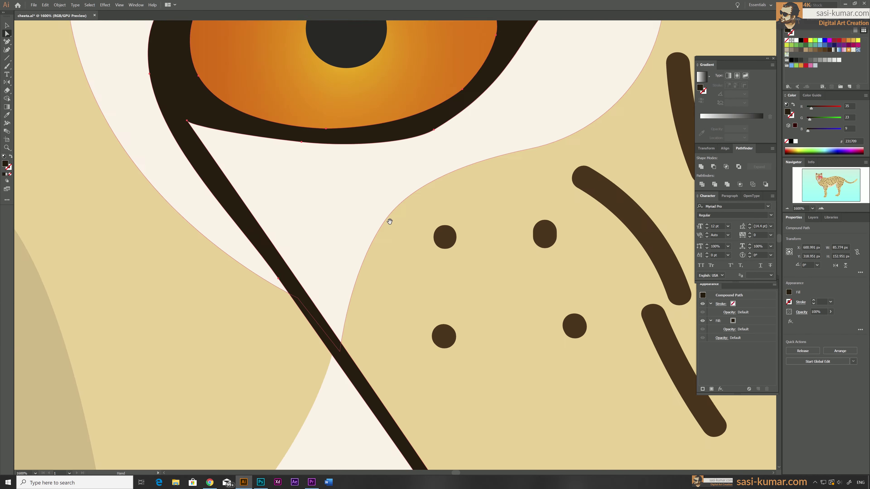
{"action": "left_click_drag", "start_coordinate": [389, 222], "coordinate": [362, 394]}
- Drag the eye's anchors and handles to thicken the dark lower rim and round the iris
{"action": "left_click", "coordinate": [297, 304]}
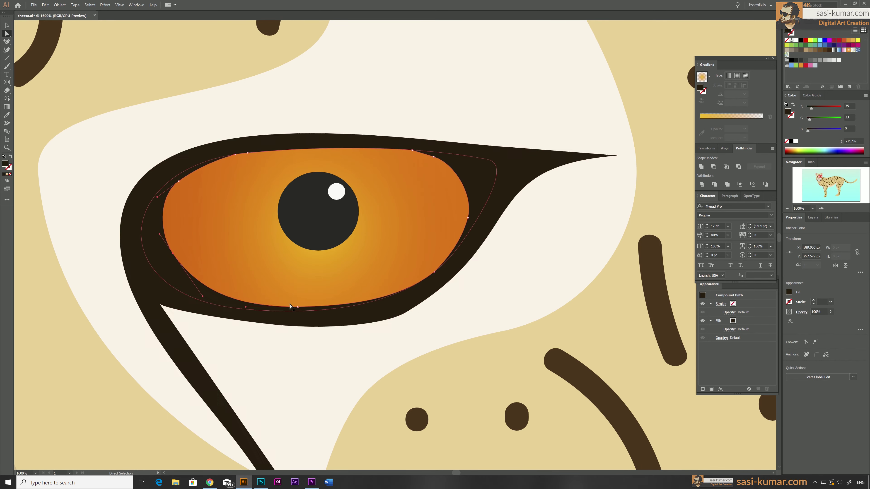
{"action": "left_click_drag", "start_coordinate": [232, 153], "coordinate": [362, 150]}
{"action": "left_click_drag", "start_coordinate": [434, 156], "coordinate": [473, 166]}
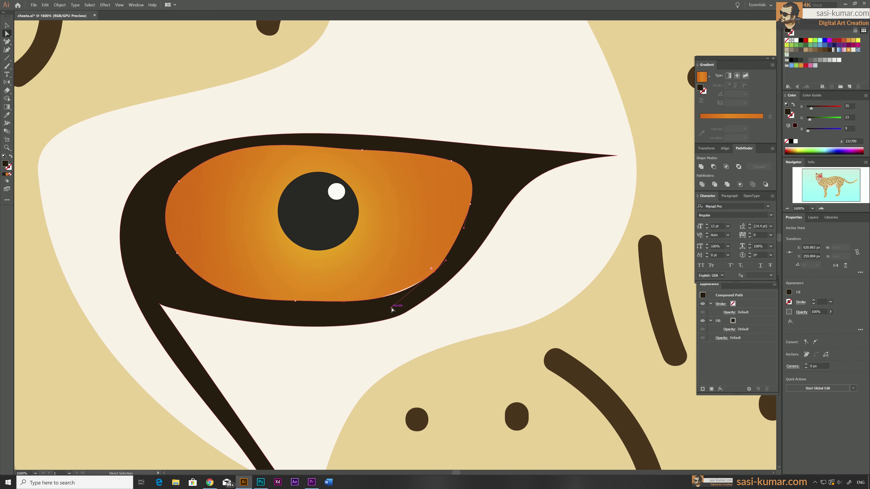
{"action": "left_click_drag", "start_coordinate": [393, 309], "coordinate": [414, 314]}
{"action": "left_click_drag", "start_coordinate": [161, 304], "coordinate": [181, 326]}
{"action": "left_click_drag", "start_coordinate": [446, 261], "coordinate": [457, 247]}
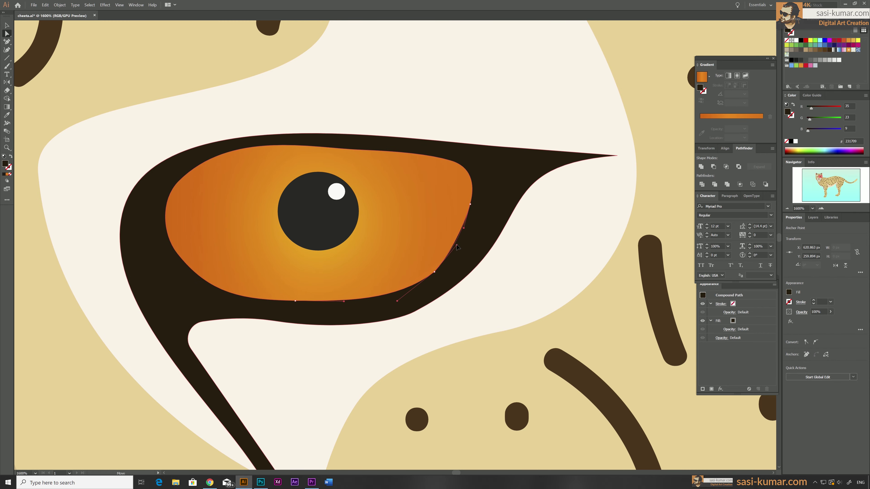
{"action": "left_click", "coordinate": [171, 258]}
{"action": "left_click_drag", "start_coordinate": [164, 248], "coordinate": [157, 242]}
{"action": "key", "text": "backslash"}
- Draw a line across the iris with a yellow ffb808 stroke
{"action": "left_click_drag", "start_coordinate": [287, 212], "coordinate": [176, 213]}
{"action": "double_click", "coordinate": [8, 167]}
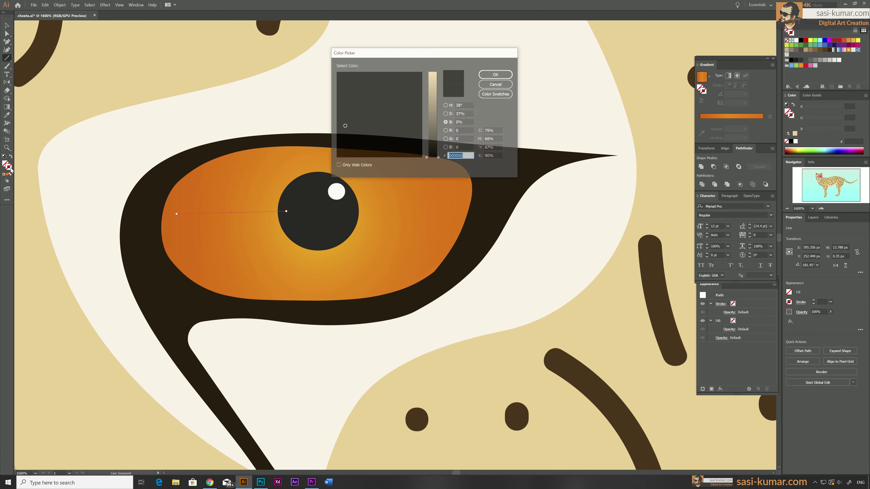
{"action": "type", "text": "ffb808"}
{"action": "key", "text": "Return"}
- Rotate-copy the yellow line around the pupil centre to form radial streaks
{"action": "key", "text": "r"}
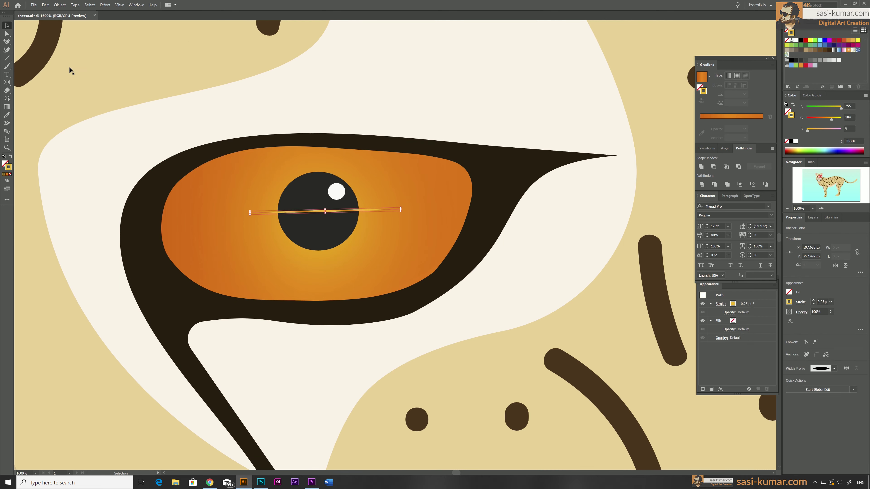
{"action": "left_click", "coordinate": [325, 212], "text": "alt"}
{"action": "left_click", "coordinate": [549, 142]}
{"action": "key", "text": "ctrl+d"}
{"action": "key", "text": "ctrl+d"}
{"action": "key", "text": "ctrl+d"}
{"action": "key", "text": "ctrl+y"}
{"action": "key", "text": "ctrl+a"}
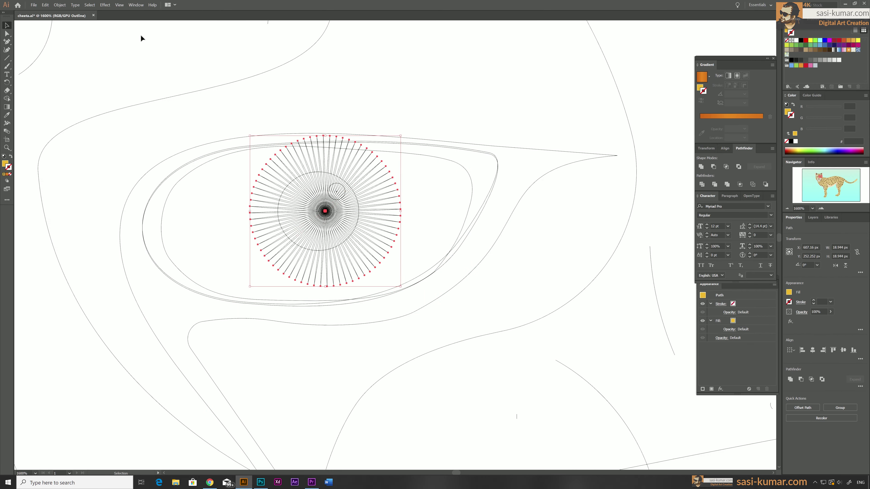
{"action": "key", "text": "ctrl+y"}
- Ungroup the pupil objects and adjust the lower iris and dark rim anchors
{"action": "double_click", "coordinate": [314, 231]}
{"action": "key", "text": "ctrl+a"}
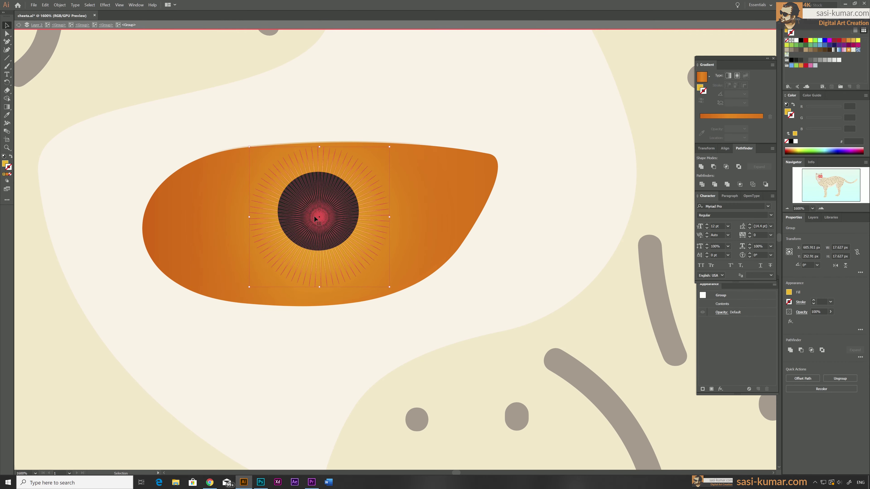
{"action": "key", "text": "shift+ctrl+g"}
{"action": "right_click", "coordinate": [324, 217]}
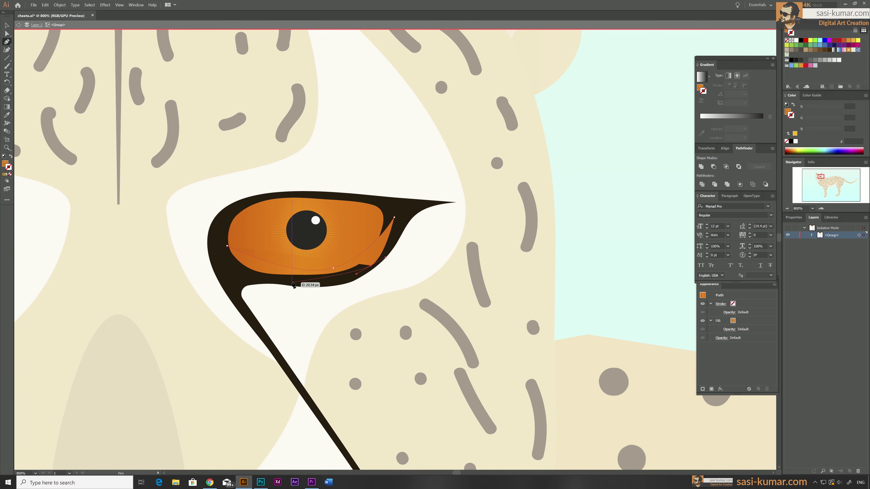
{"action": "key", "text": "i"}
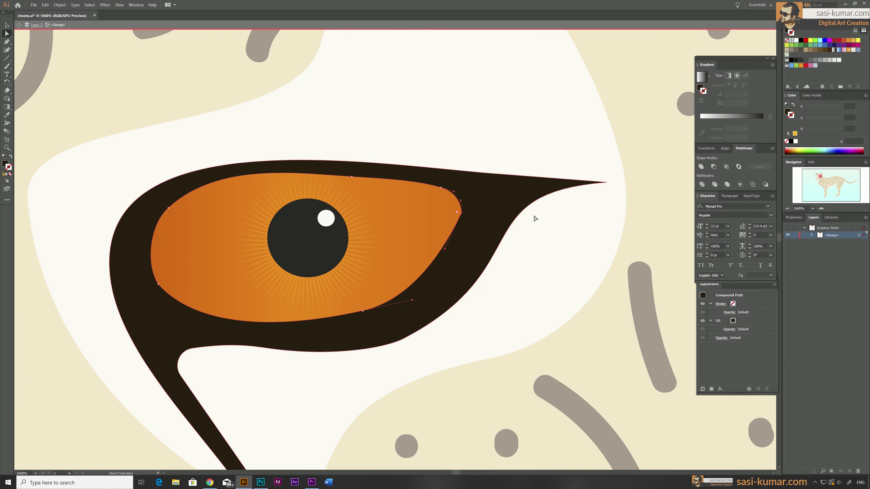
{"action": "left_click", "coordinate": [364, 311]}
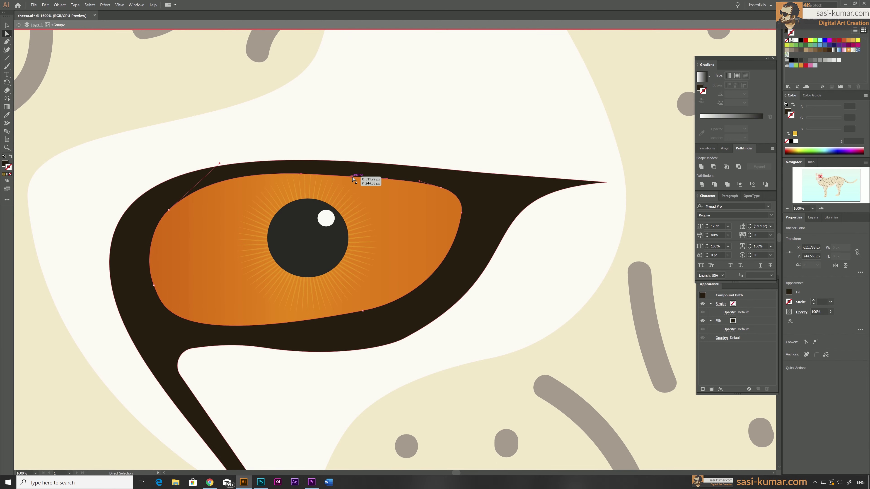
{"action": "left_click", "coordinate": [452, 258]}
{"action": "left_click", "coordinate": [405, 339]}
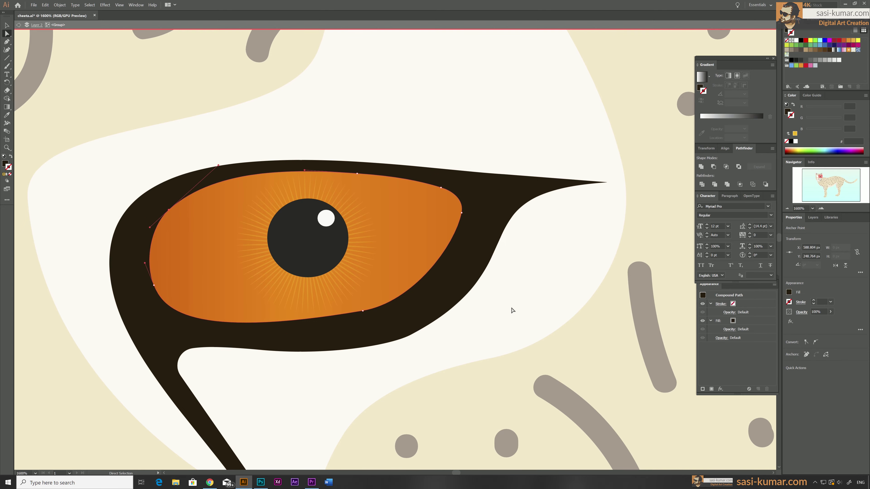
- Move the pupil toward the left side of the eye and clear the selection
{"action": "key", "text": "v"}
{"action": "left_click_drag", "start_coordinate": [326, 218], "coordinate": [259, 220]}
{"action": "left_click", "coordinate": [638, 146]}
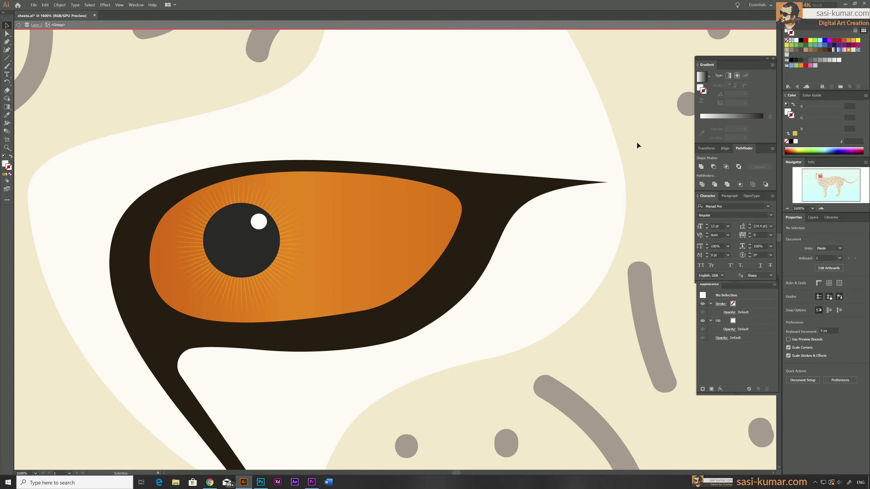
{"action": "scroll", "coordinate": [482, 155], "scroll_direction": "down", "scroll_amount": 5}
{"action": "key", "text": "ctrl+k"}
{"action": "key", "text": "Return"}
- Mirror a copy of the finished eye group to the other side of the face with the Reflect tool
{"action": "scroll", "coordinate": [520, 152], "scroll_direction": "up", "scroll_amount": 3}
{"action": "left_click", "coordinate": [427, 214]}
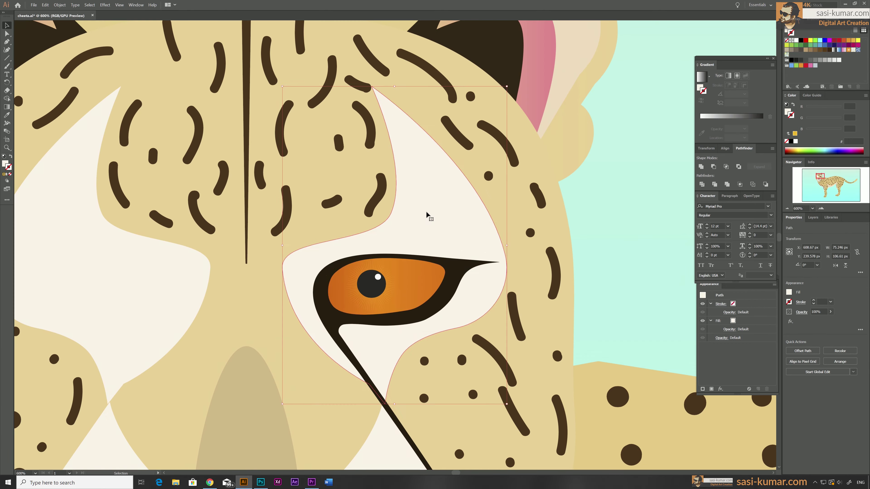
{"action": "scroll", "coordinate": [427, 214], "scroll_direction": "down", "scroll_amount": 5}
{"action": "left_click", "coordinate": [394, 180]}
{"action": "key", "text": "o"}
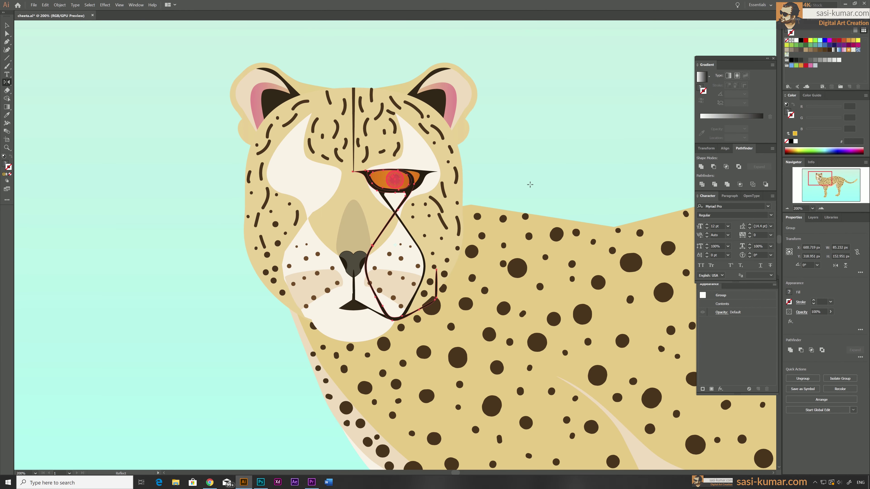
{"action": "left_click_drag", "start_coordinate": [530, 184], "coordinate": [530, 113], "text": "alt"}
- Widen the nose shapes and fit the whole cheetah in view
{"action": "scroll", "coordinate": [353, 260], "scroll_direction": "up", "scroll_amount": 3}
{"action": "key", "text": "v"}
{"action": "left_click", "coordinate": [324, 226]}
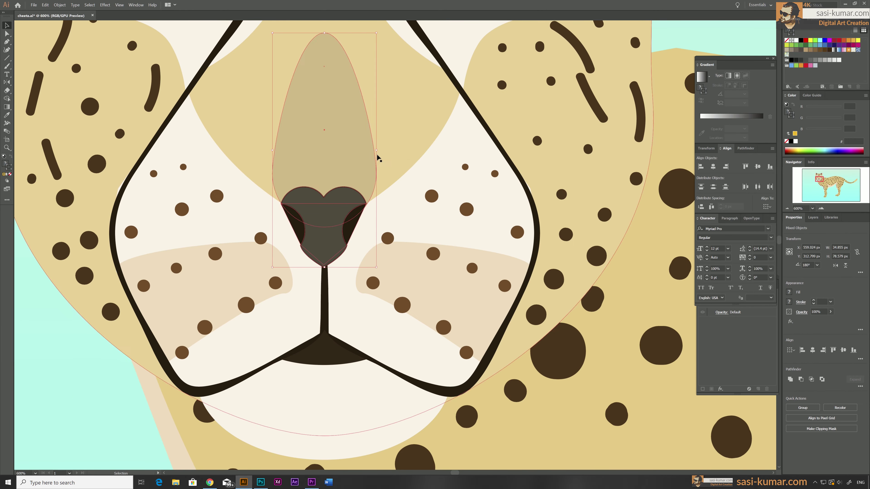
{"action": "key", "text": "ctrl+z"}
{"action": "key", "text": "i"}
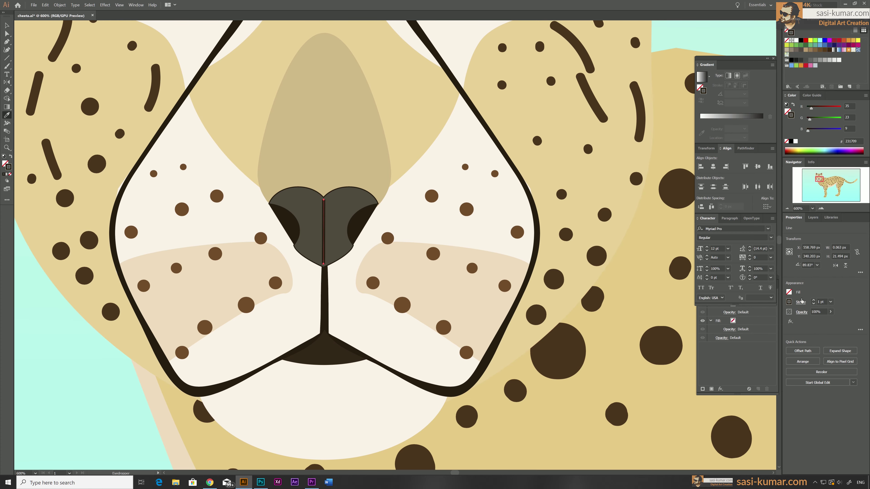
{"action": "key", "text": "ctrl+shift+a"}
{"action": "key", "text": "v"}
{"action": "key", "text": "ctrl+1"}
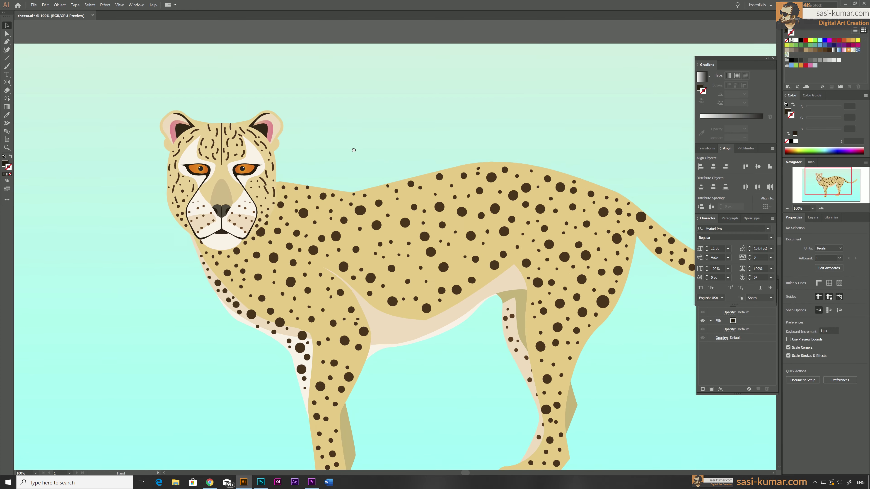
{"action": "scroll", "coordinate": [392, 297], "scroll_direction": "down", "scroll_amount": 2}
{"action": "scroll", "coordinate": [392, 296], "scroll_direction": "up", "scroll_amount": 4}
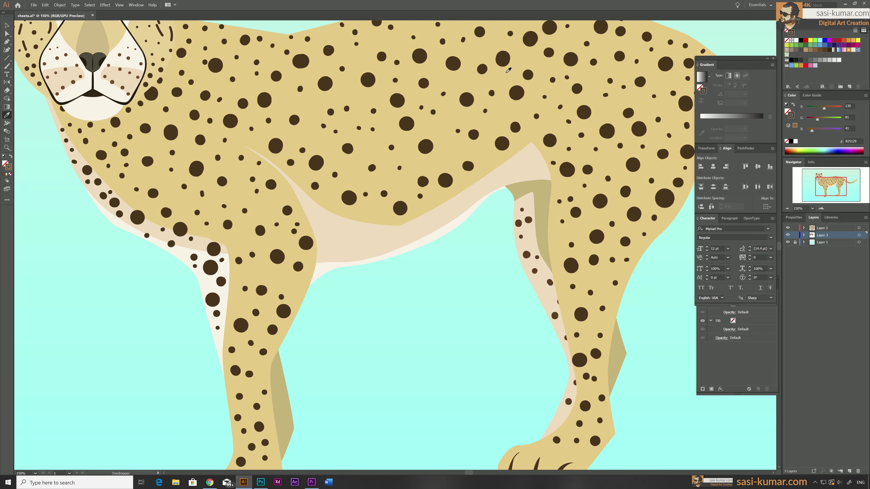
- Select the head and preview an Arc Upper warp with 31% horizontal bend
{"action": "key", "text": "b"}
{"action": "left_click", "coordinate": [317, 211], "text": "ctrl"}
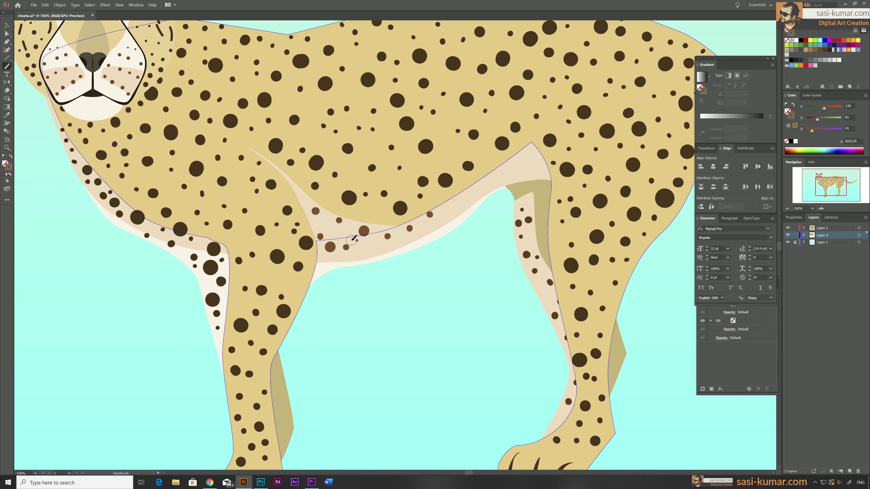
{"action": "scroll", "coordinate": [536, 249], "scroll_direction": "down", "scroll_amount": 3}
{"action": "scroll", "coordinate": [536, 249], "scroll_direction": "up", "scroll_amount": 5}
{"action": "scroll", "coordinate": [602, 201], "scroll_direction": "down", "scroll_amount": 4}
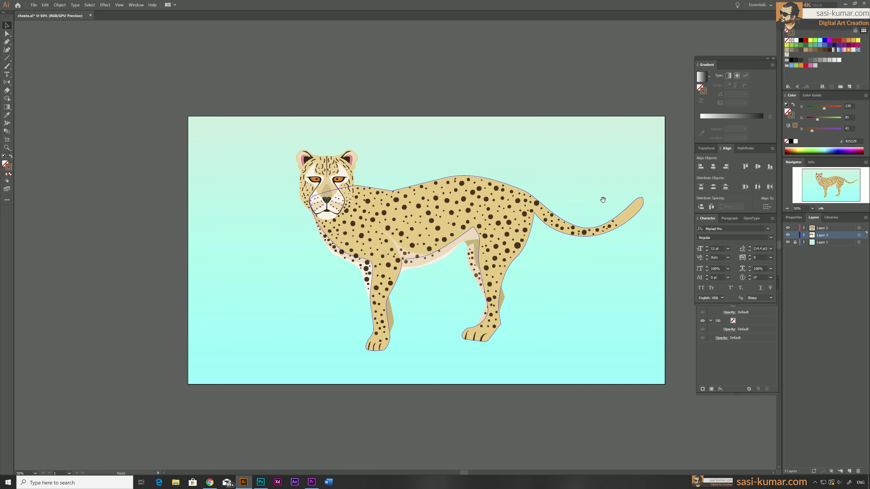
{"action": "key", "text": "v"}
{"action": "left_click", "coordinate": [239, 194]}
{"action": "key", "text": "ctrl+equal"}
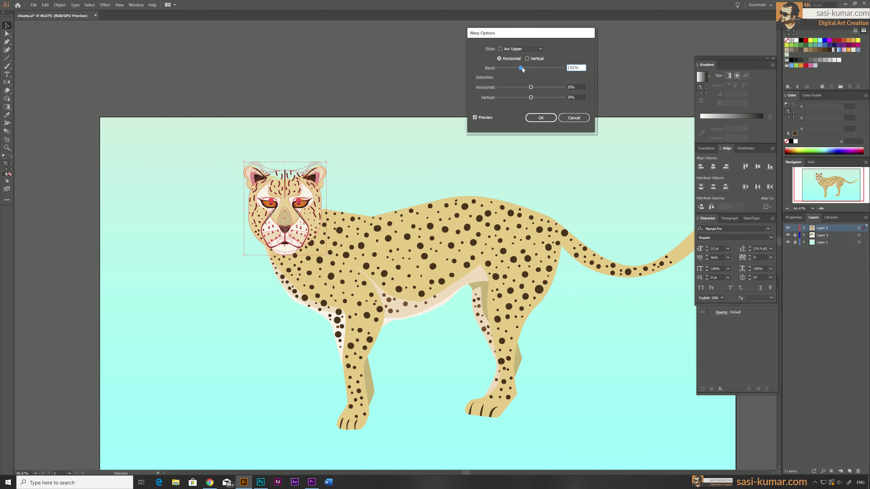
- Zoom in on the warped head, select the face shape and start shaping the neck shadow outline
{"action": "key", "text": "ctrl+equal"}
{"action": "key", "text": "ctrl+equal"}
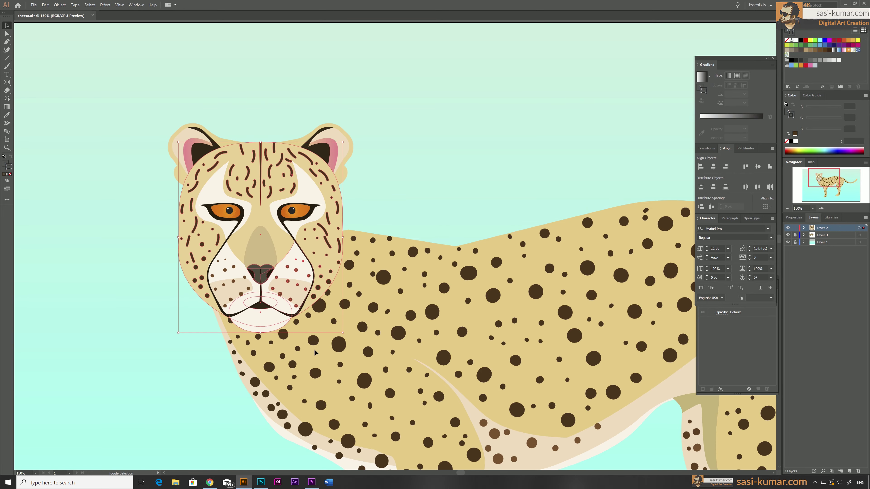
{"action": "left_click", "coordinate": [339, 211]}
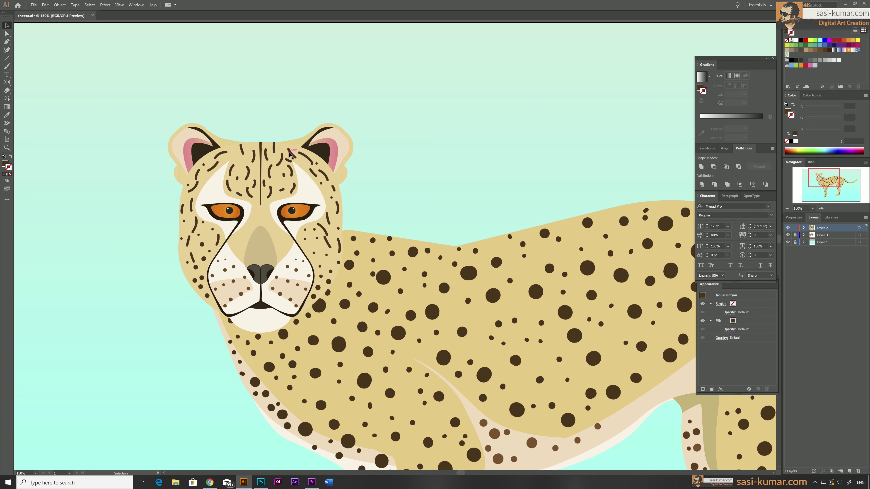
{"action": "key", "text": "a"}
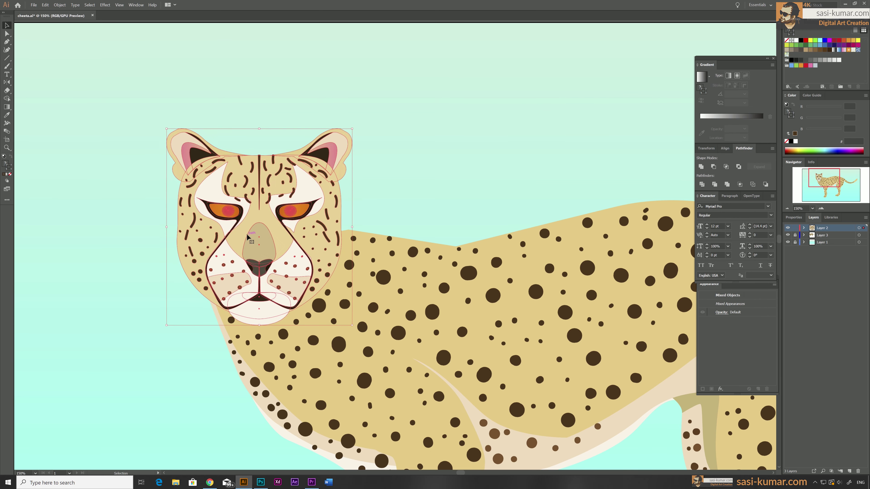
{"action": "left_click_drag", "start_coordinate": [347, 232], "coordinate": [345, 232]}
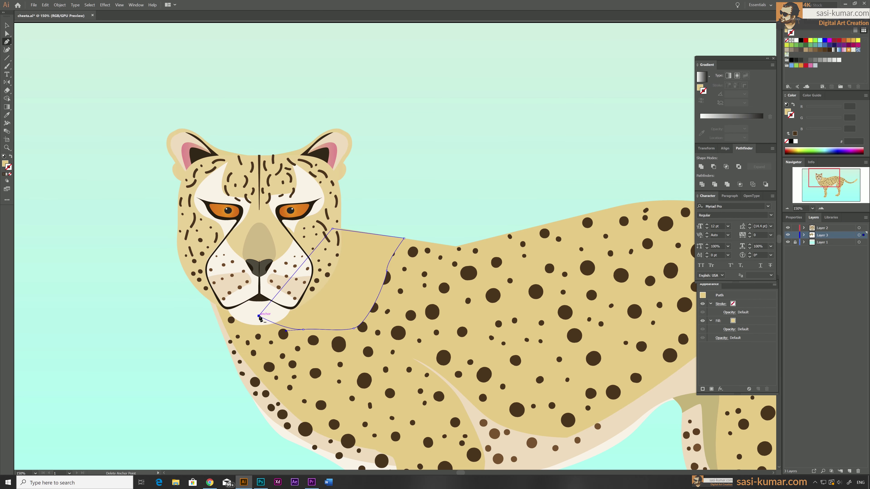
- Close the neck shadow, fill it #333333 at 65% opacity, and close the hind-leg shadow
{"action": "left_click", "coordinate": [259, 315]}
{"action": "left_click", "coordinate": [497, 72]}
{"action": "left_click", "coordinate": [824, 320]}
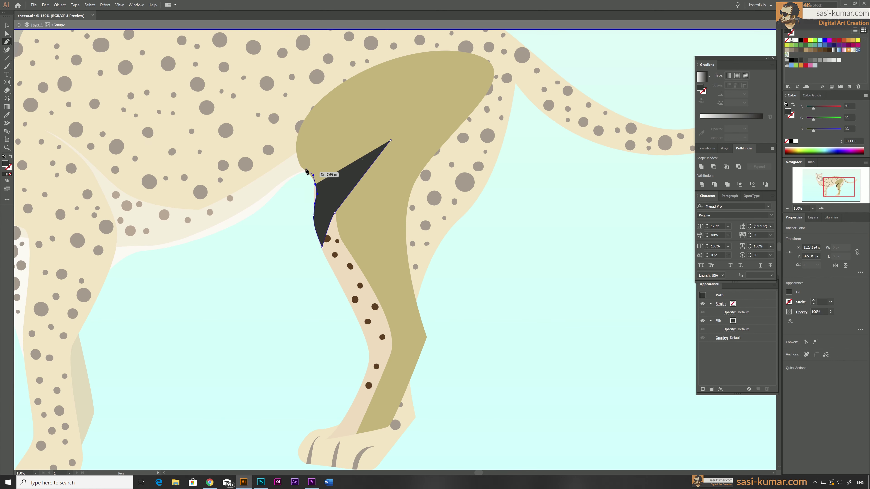
{"action": "left_click", "coordinate": [308, 172]}
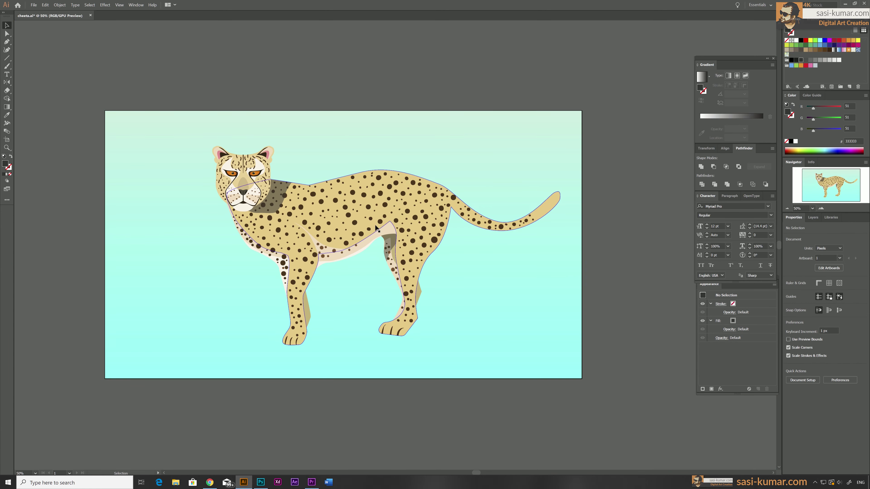
- Draw a curved shadow shape under the cheetah's belly
{"action": "key", "text": "ctrl+equal"}
{"action": "key", "text": "ctrl+equal"}
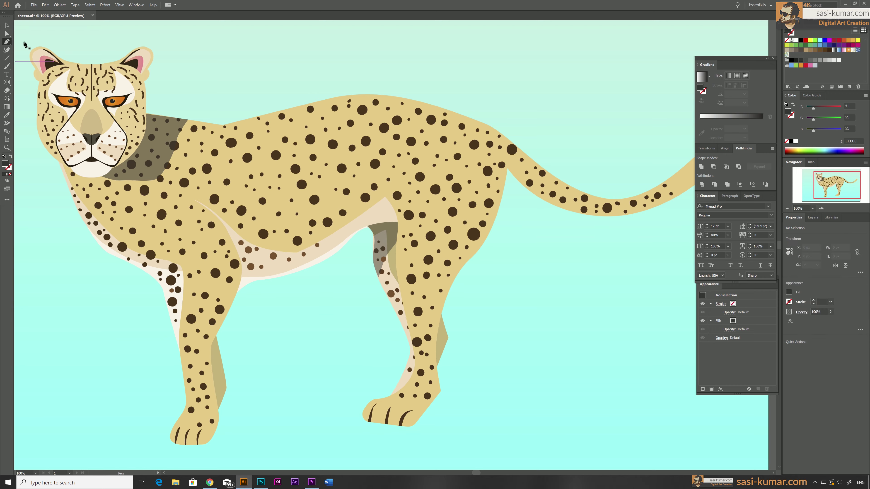
{"action": "key", "text": "ctrl+equal"}
{"action": "key", "text": "ctrl+equal"}
{"action": "key", "text": "p"}
{"action": "left_click", "coordinate": [256, 156]}
{"action": "left_click", "coordinate": [344, 300]}
{"action": "left_click", "coordinate": [311, 325]}
{"action": "left_click_drag", "start_coordinate": [324, 267], "coordinate": [328, 288]}
{"action": "left_click", "coordinate": [256, 156]}
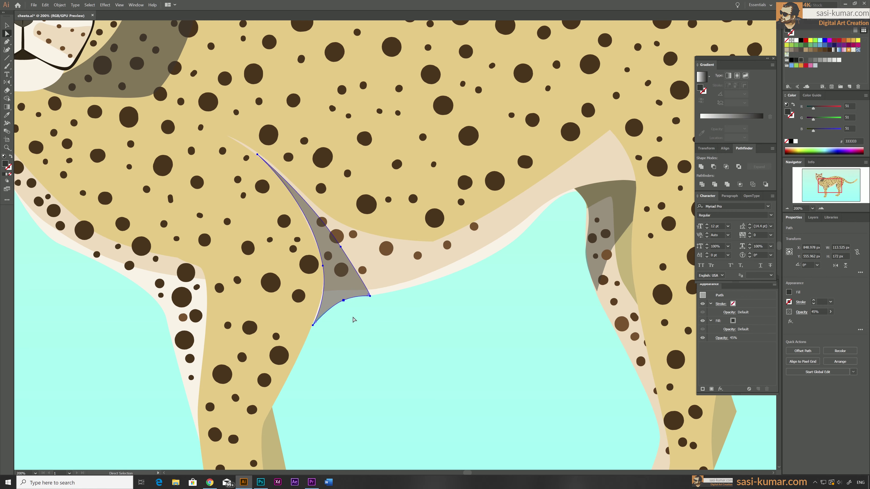
- Draw a shadow shape beside the front leg and deselect it
{"action": "key", "text": "p"}
{"action": "scroll", "coordinate": [378, 336], "scroll_direction": "up", "scroll_amount": 3}
{"action": "scroll", "coordinate": [378, 336], "scroll_direction": "right", "scroll_amount": 6}
{"action": "left_click", "coordinate": [476, 111]}
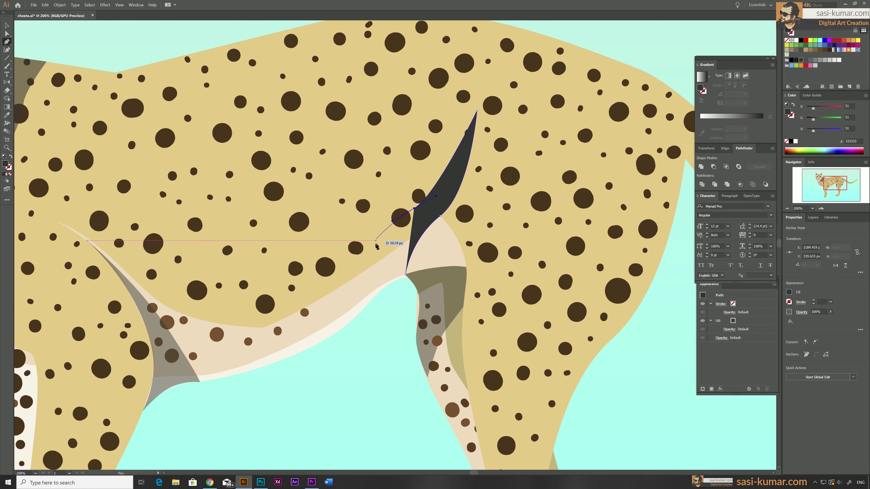
{"action": "left_click", "coordinate": [369, 273]}
{"action": "key", "text": "v"}
{"action": "scroll", "coordinate": [421, 286], "scroll_direction": "right", "scroll_amount": 10}
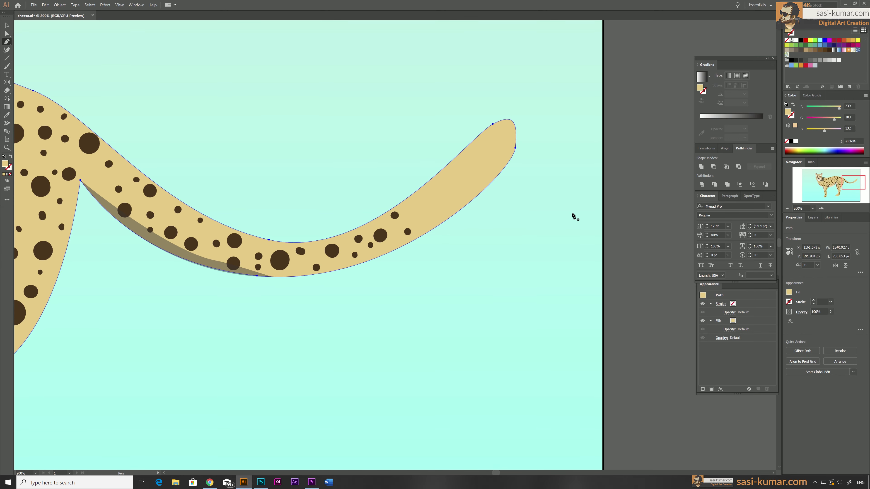
- Draw a dark brown #513215 stripe across the tail
{"action": "left_click", "coordinate": [424, 216]}
{"action": "key", "text": "i"}
{"action": "left_click", "coordinate": [76, 205]}
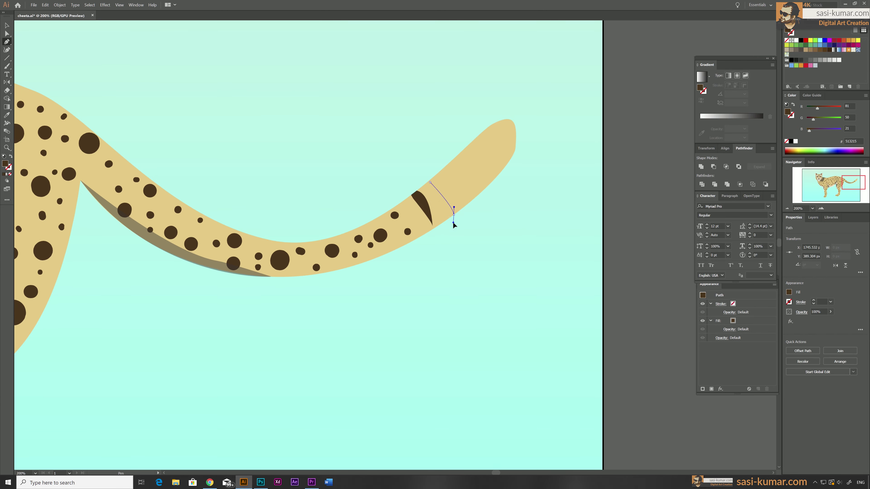
{"action": "left_click", "coordinate": [449, 162]}
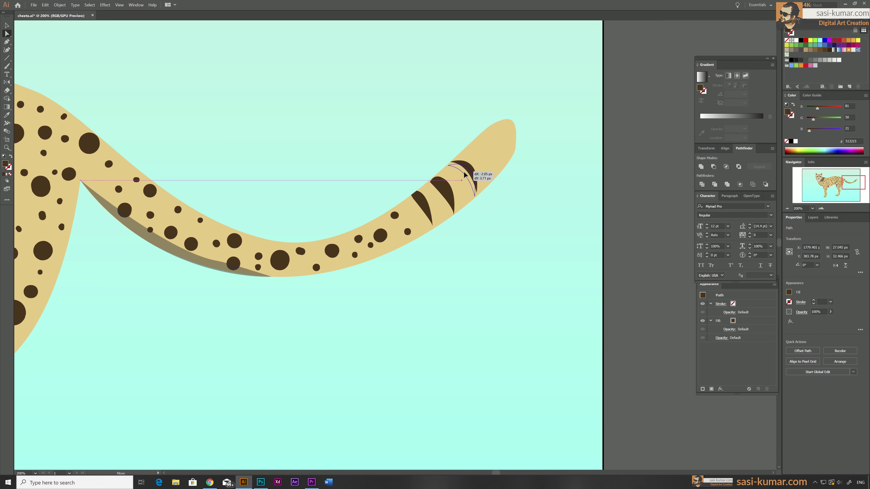
- Add a curved pale tip shape at the tail's end and frame the whole cheetah
{"action": "left_click", "coordinate": [477, 139]}
{"action": "left_click_drag", "start_coordinate": [510, 148], "coordinate": [514, 165]}
{"action": "left_click_drag", "start_coordinate": [512, 120], "coordinate": [503, 108]}
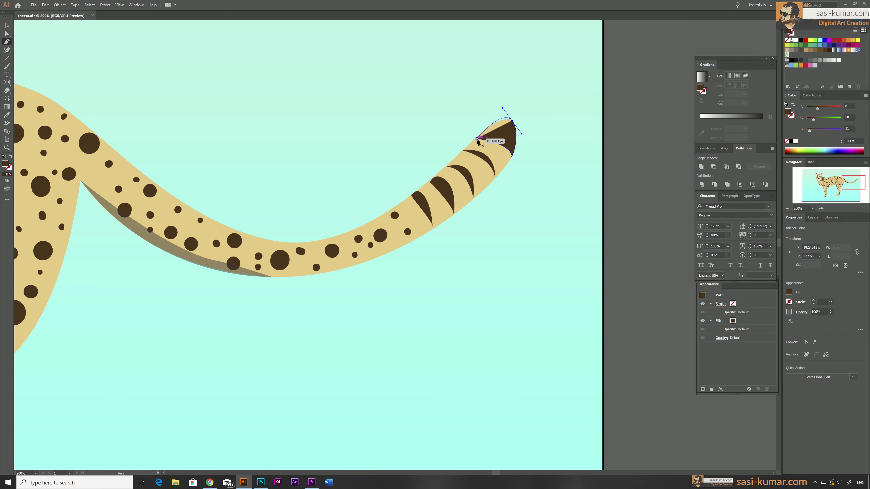
{"action": "left_click", "coordinate": [478, 141]}
{"action": "key", "text": "ctrl+0"}
{"action": "key", "text": "v"}
{"action": "key", "text": "ctrl+shift+a"}
{"action": "scroll", "coordinate": [342, 120], "scroll_direction": "up", "scroll_amount": 1, "text": "alt"}
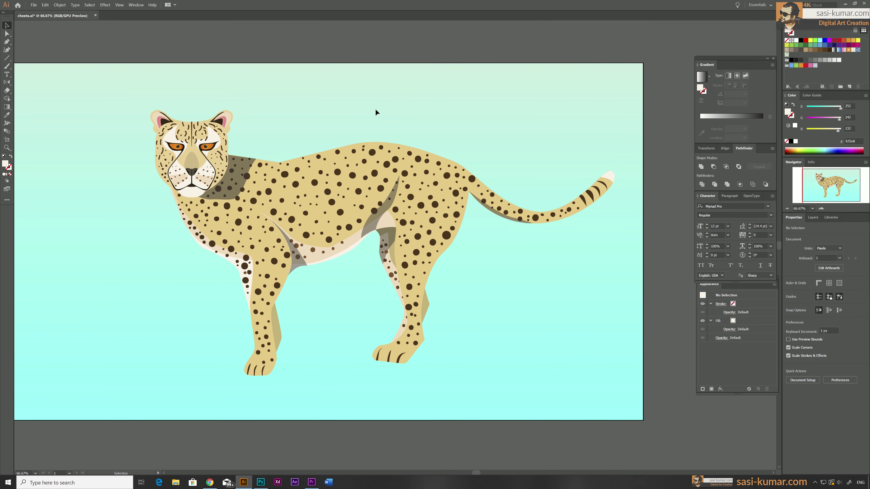
- Apply an Arc Upper warp at 45% to the face patch inside the head group
{"action": "scroll", "coordinate": [311, 133], "scroll_direction": "up", "scroll_amount": 3, "text": "alt"}
{"action": "double_click", "coordinate": [255, 153]}
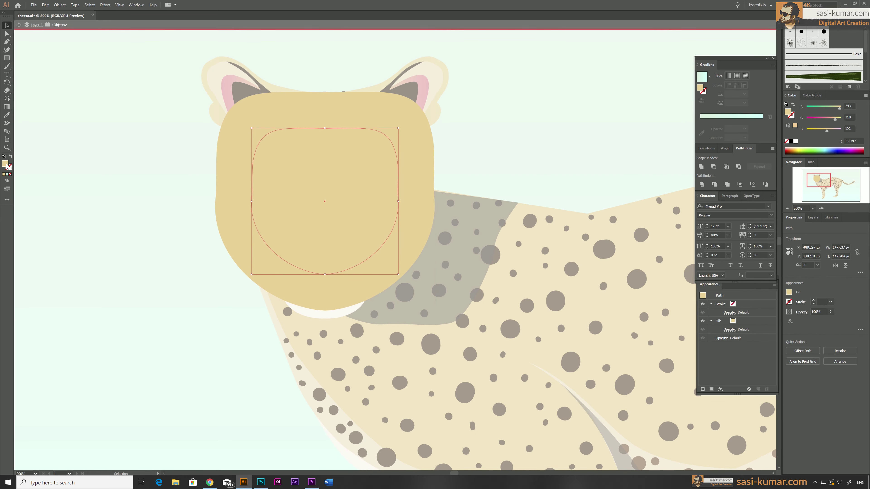
{"action": "left_click", "coordinate": [105, 5]}
{"action": "left_click", "coordinate": [199, 110]}
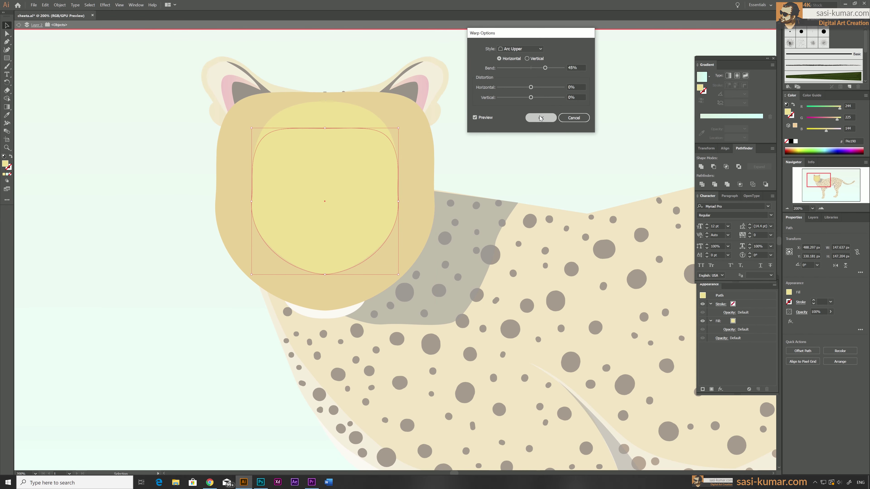
{"action": "left_click", "coordinate": [579, 117]}
- Exit the head group and zoom out to view the whole artwork
{"action": "double_click", "coordinate": [145, 141]}
{"action": "key", "text": "ctrl+1"}
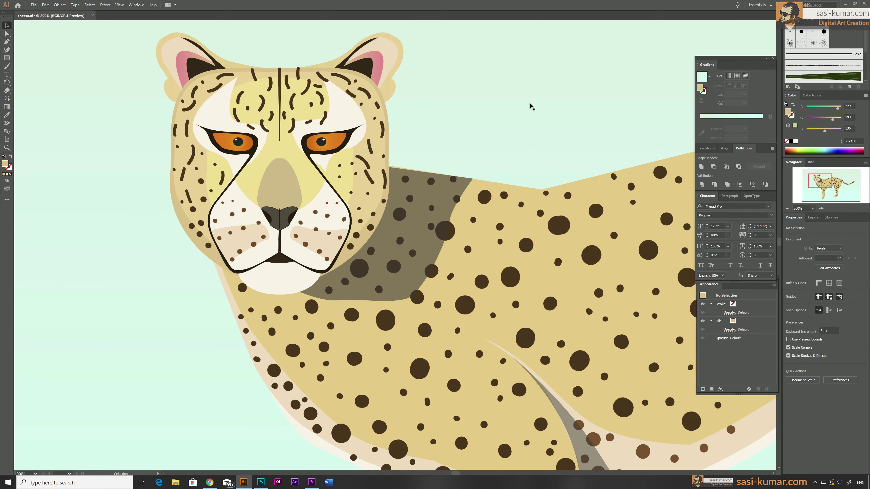
{"action": "key", "text": "ctrl+z"}
{"action": "key", "text": "ctrl+minus"}
{"action": "key", "text": "ctrl+a"}
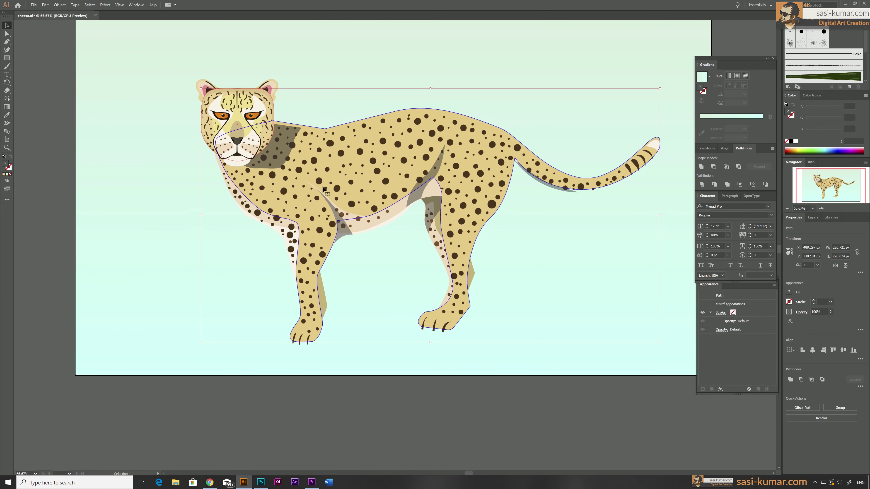
{"action": "key", "text": "ctrl+minus"}
{"action": "key", "text": "ctrl+minus"}
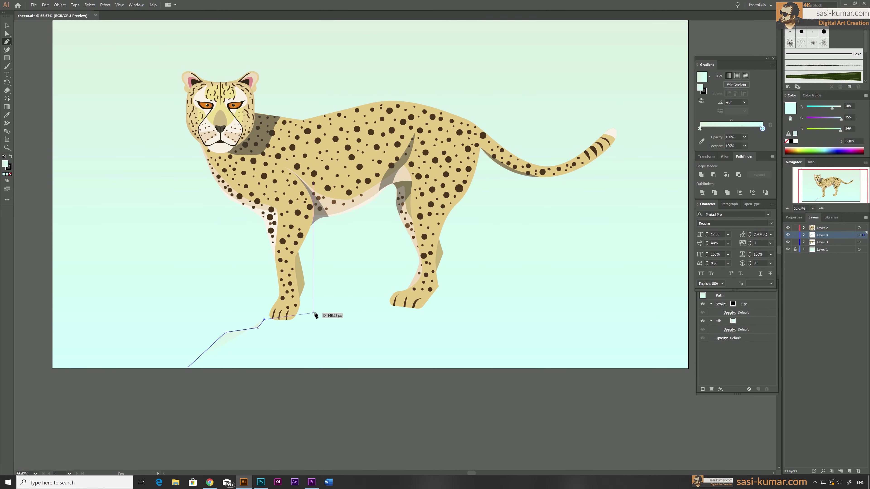
- Close the rock outline, remove its stroke, and fill it with a linear gradient with a middle stop
{"action": "left_click", "coordinate": [189, 369]}
{"action": "key", "text": "v"}
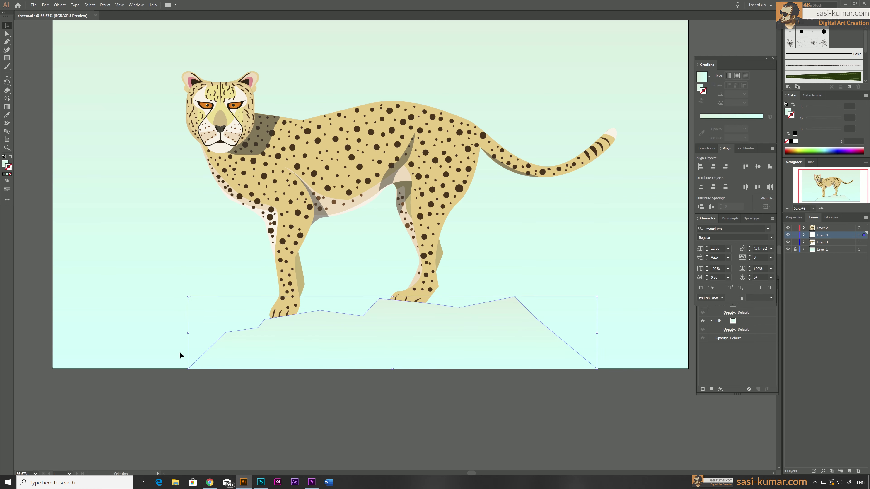
{"action": "double_click", "coordinate": [763, 128]}
{"action": "left_click", "coordinate": [696, 195]}
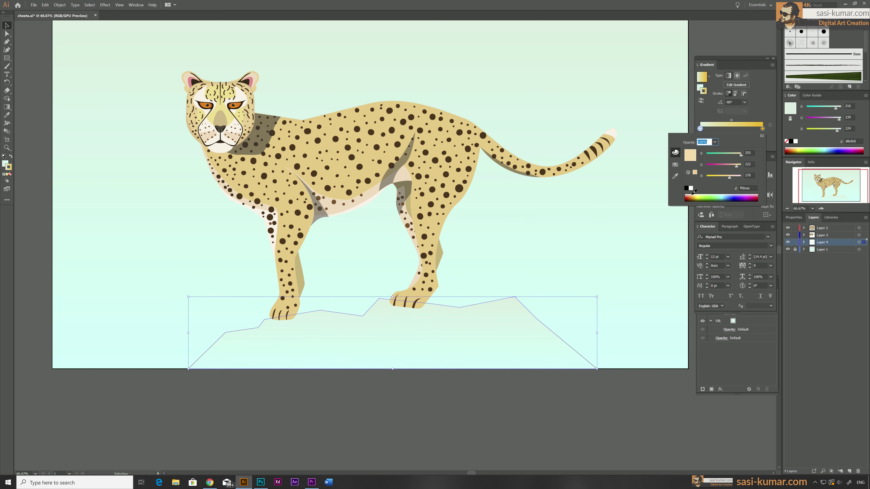
{"action": "left_click", "coordinate": [742, 130]}
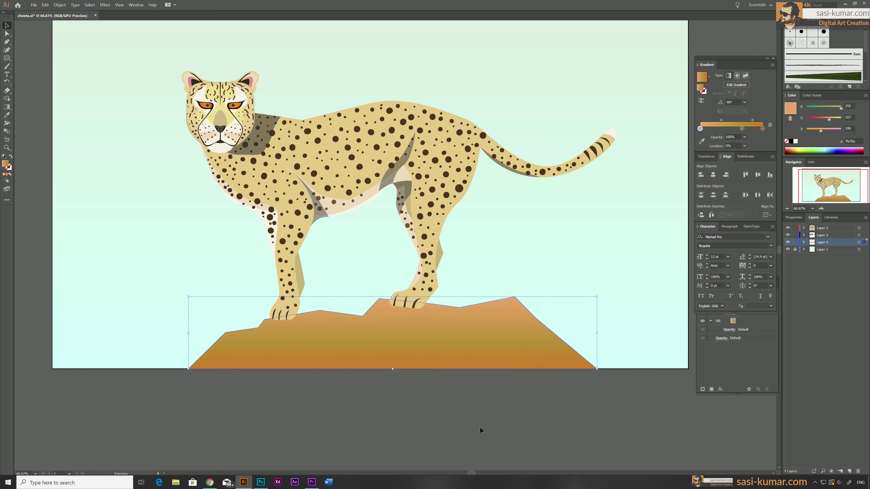
- Start a shadow facet on the rock and darken its fill
{"action": "key", "text": "ctrl+plus"}
{"action": "key", "text": "ctrl+plus"}
{"action": "key", "text": "p"}
{"action": "left_click", "coordinate": [270, 241]}
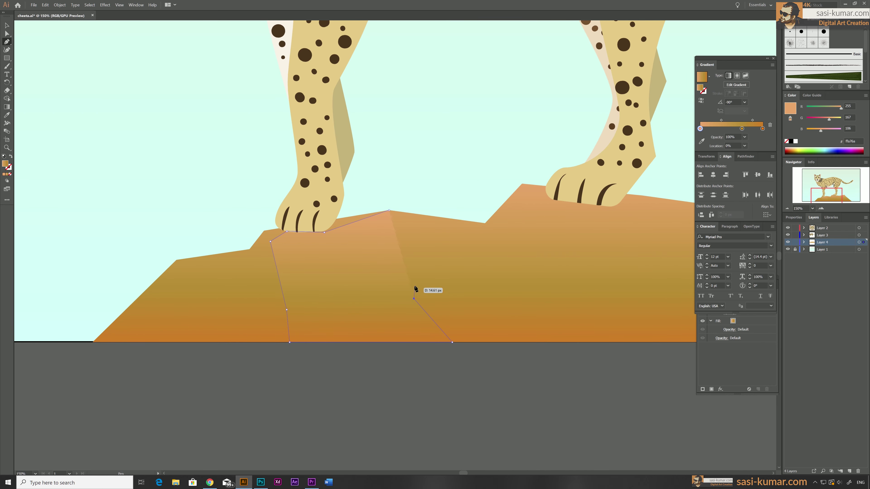
{"action": "left_click", "coordinate": [701, 129]}
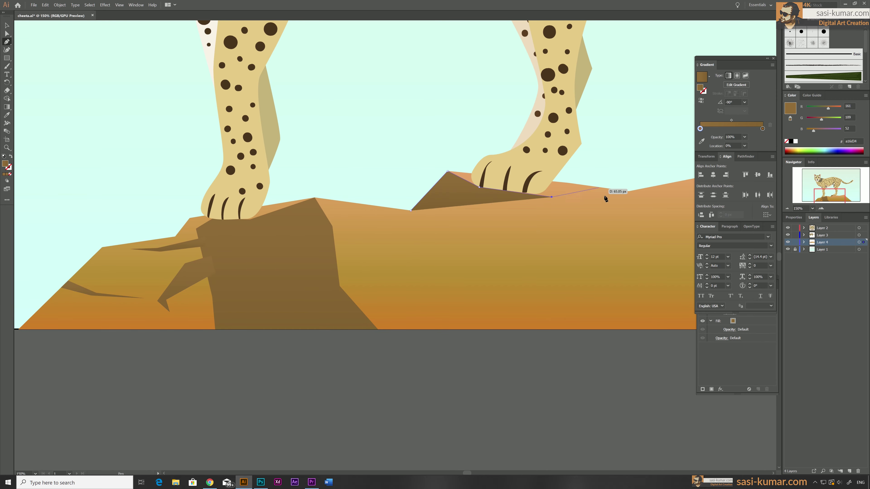
- Draw a shadow facet across the right rock and along its bottom edge
{"action": "left_click", "coordinate": [575, 178]}
{"action": "left_click", "coordinate": [551, 219]}
{"action": "left_click", "coordinate": [487, 244]}
{"action": "left_click", "coordinate": [465, 276]}
{"action": "left_click", "coordinate": [353, 283]}
{"action": "left_click", "coordinate": [450, 290]}
{"action": "left_click", "coordinate": [438, 317]}
{"action": "left_click", "coordinate": [636, 322]}
{"action": "left_click", "coordinate": [563, 242]}
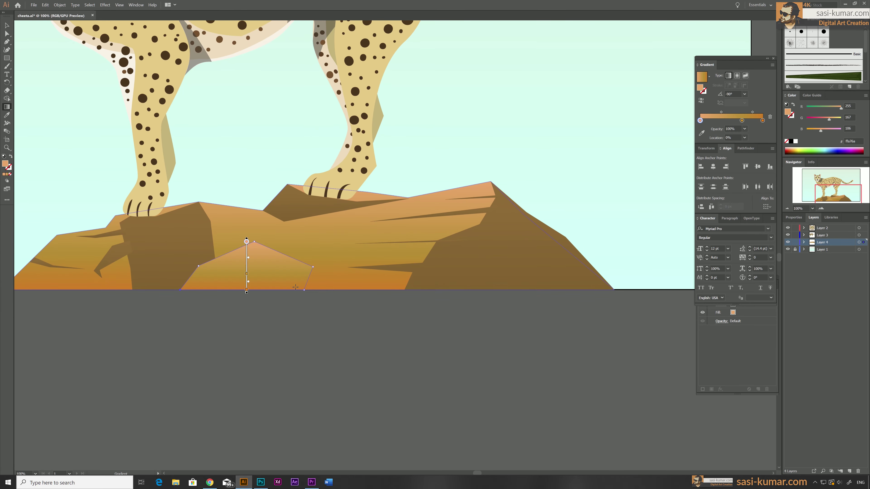
- Tilt the rock gradient and add a light beige highlight facet
{"action": "left_click_drag", "start_coordinate": [248, 241], "coordinate": [257, 290]}
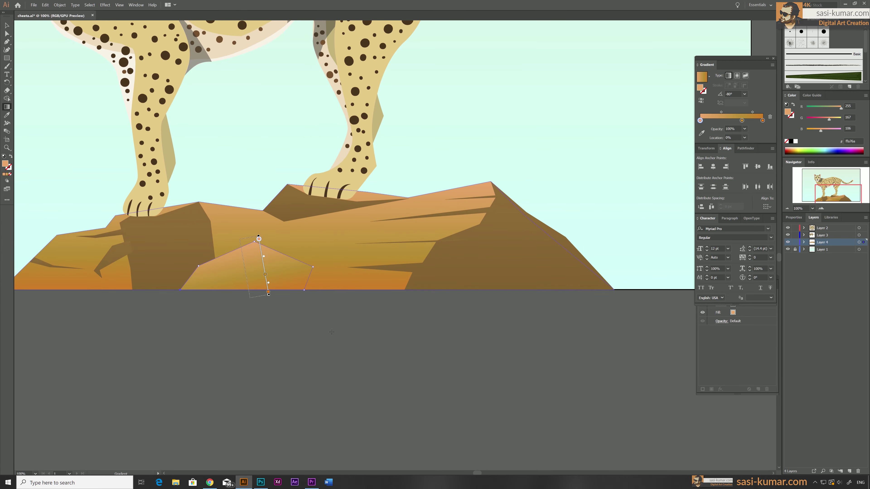
{"action": "key", "text": "p"}
{"action": "left_click", "coordinate": [348, 290]}
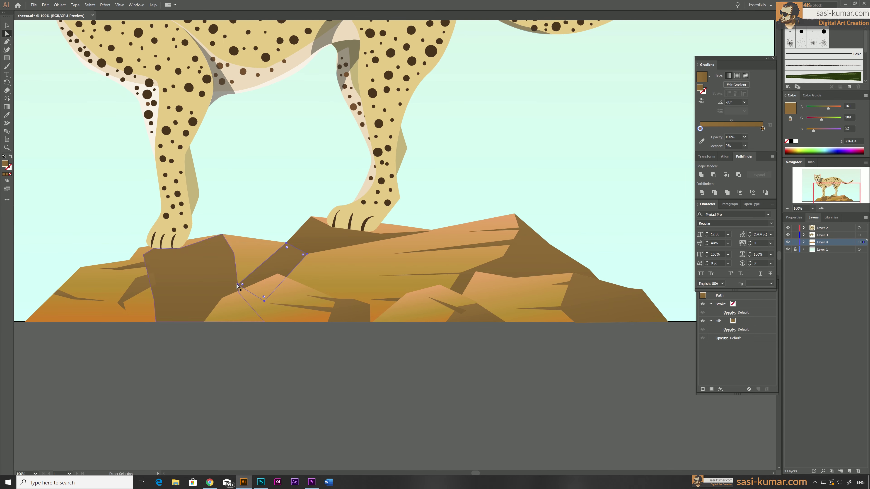
{"action": "left_click", "coordinate": [266, 191]}
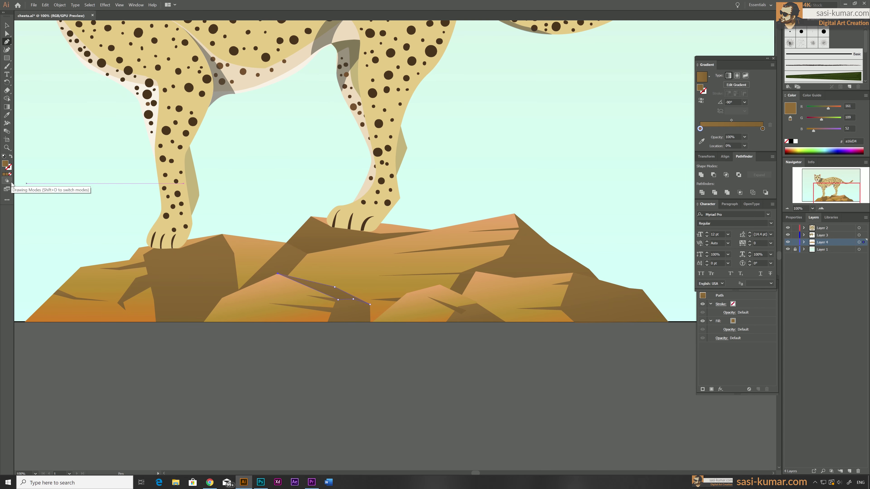
{"action": "left_click", "coordinate": [6, 25]}
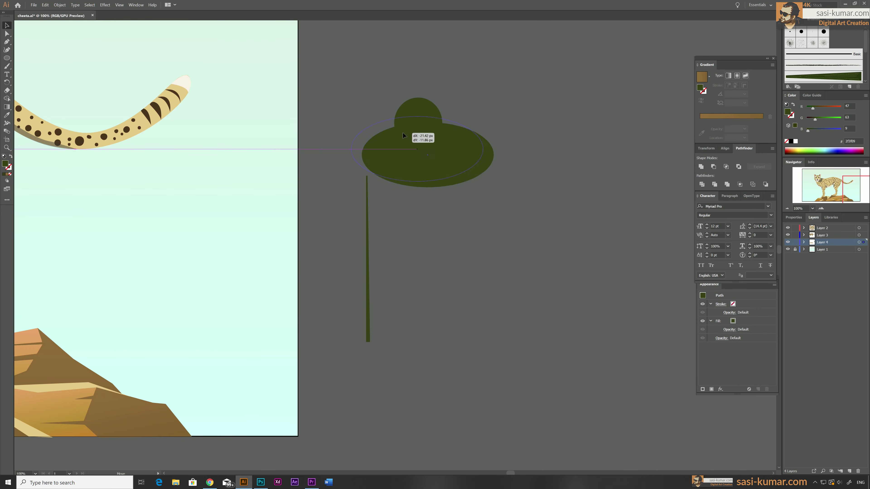
- Merge the leaf shapes and nudge the leaf sprigs into place on the rocks
{"action": "left_click", "coordinate": [726, 167]}
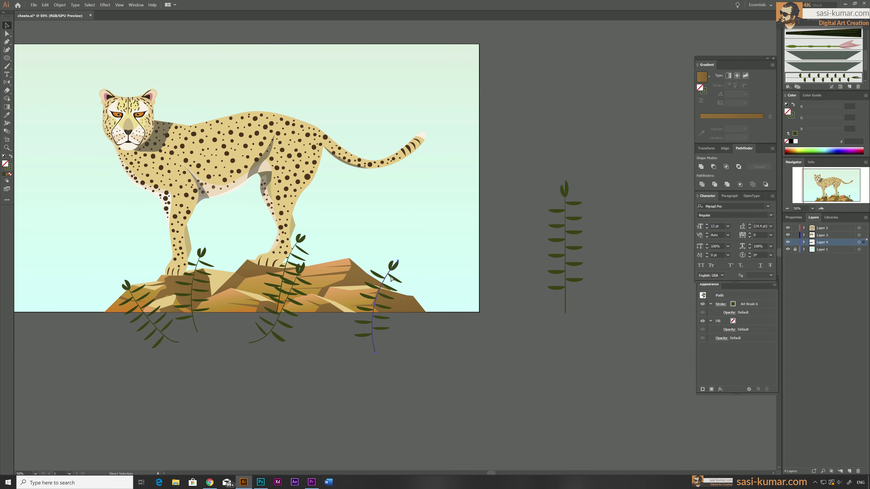
{"action": "left_click_drag", "start_coordinate": [280, 337], "coordinate": [269, 340]}
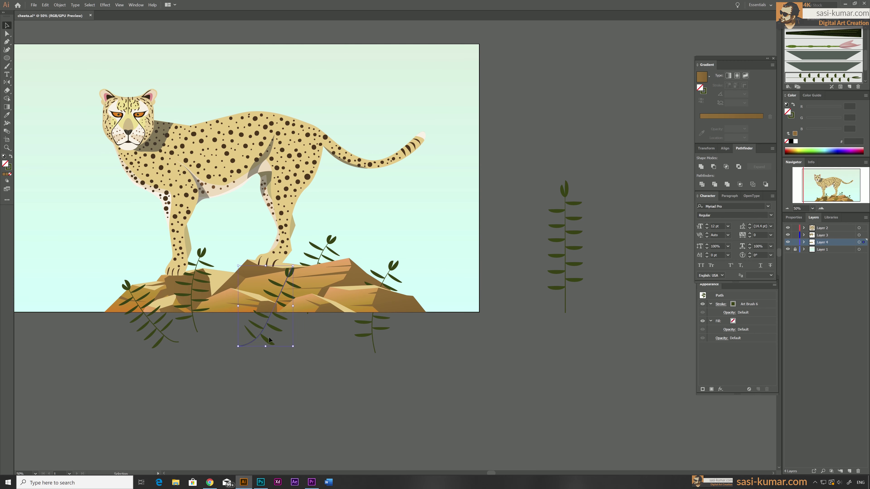
{"action": "left_click_drag", "start_coordinate": [154, 329], "coordinate": [163, 324]}
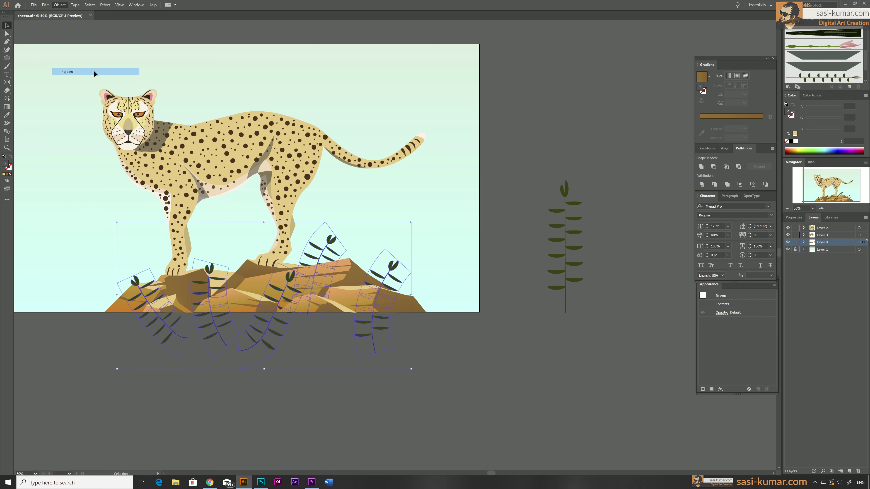
- Draw a clipping rectangle inside the isolated leaf group, then exit and zoom out
{"action": "double_click", "coordinate": [260, 305]}
{"action": "key", "text": "m"}
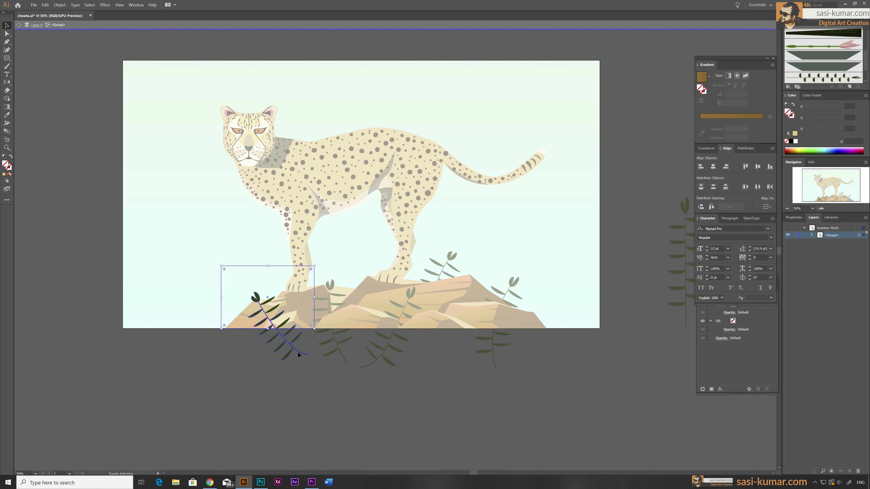
{"action": "left_click_drag", "start_coordinate": [214, 273], "coordinate": [287, 334]}
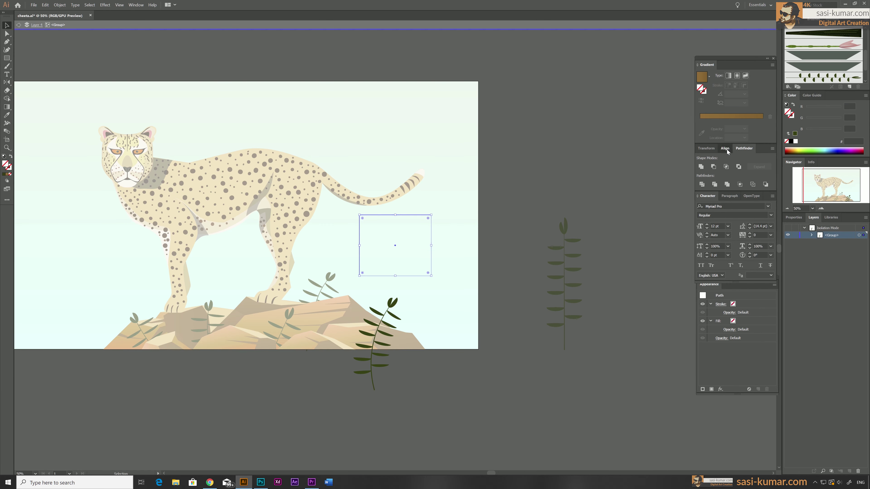
{"action": "double_click", "coordinate": [495, 195]}
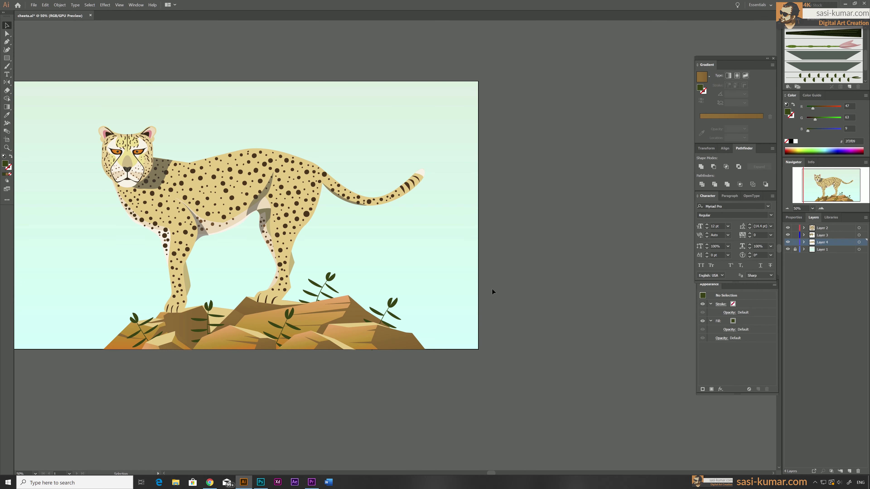
{"action": "key", "text": "ctrl+minus"}
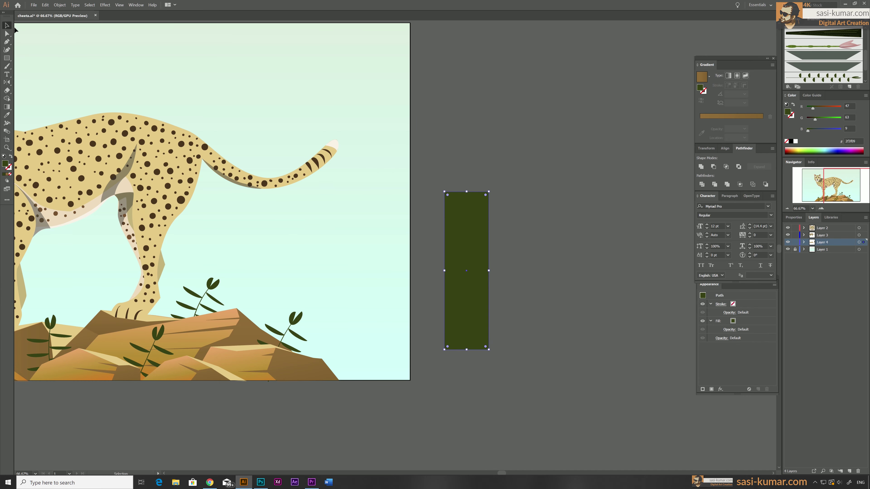
- Taper the green rectangle into a blade and draw vein lines inside it
{"action": "left_click_drag", "start_coordinate": [445, 349], "coordinate": [459, 347]}
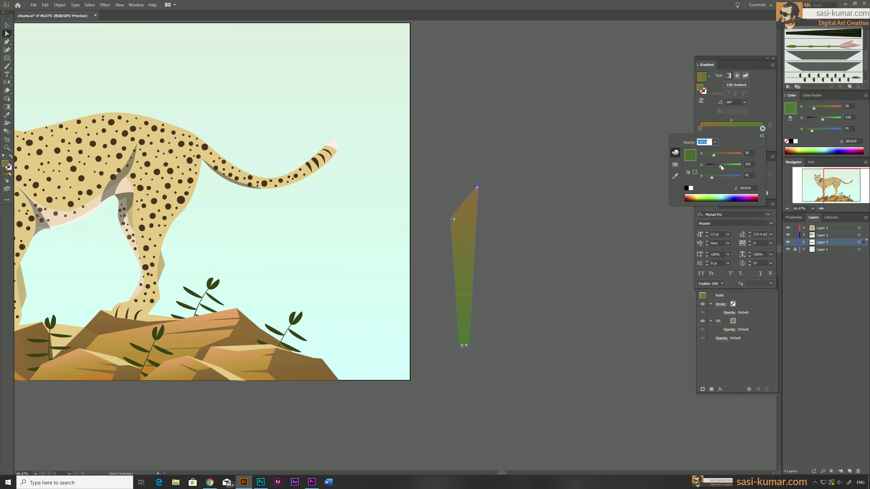
{"action": "key", "text": "ctrl+plus"}
{"action": "key", "text": "ctrl+plus"}
{"action": "key", "text": "backslash"}
{"action": "left_click_drag", "start_coordinate": [419, 89], "coordinate": [404, 351]}
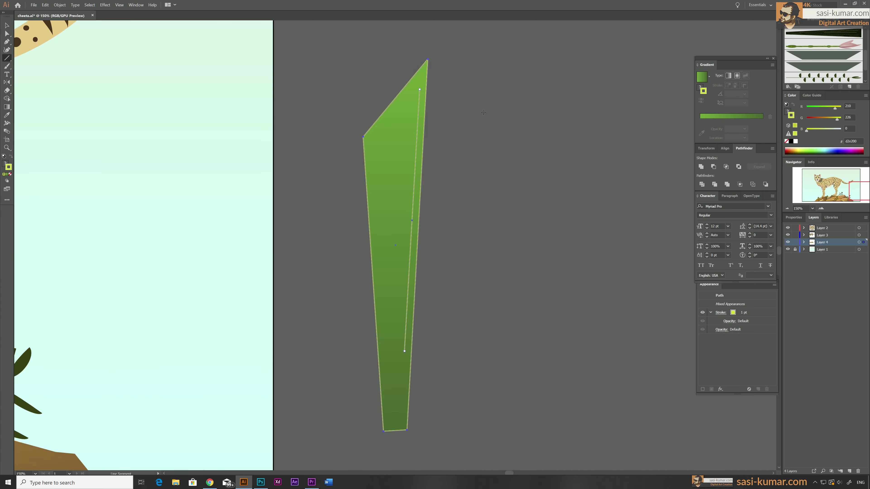
{"action": "left_click_drag", "start_coordinate": [367, 139], "coordinate": [369, 202]}
{"action": "key", "text": "ctrl+shift+a"}
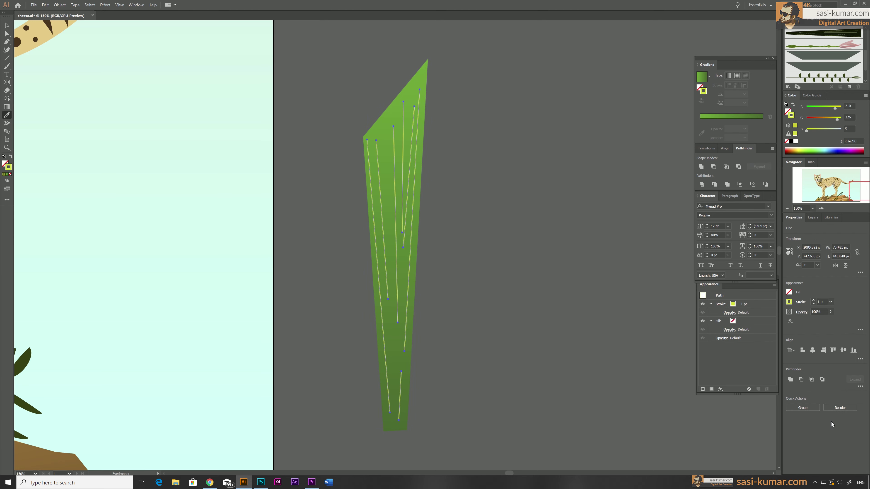
- Add a full-length vein down the blade and save it as an art brush
{"action": "left_click_drag", "start_coordinate": [7, 58], "coordinate": [35, 58]}
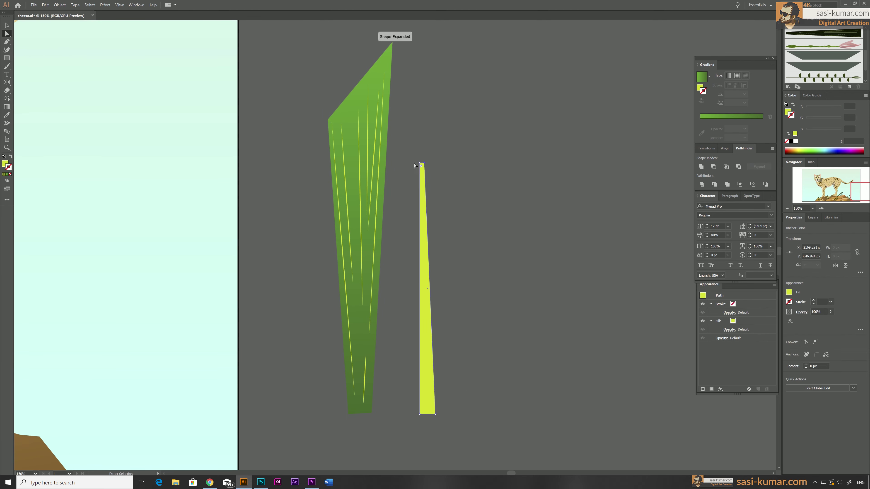
{"action": "left_click_drag", "start_coordinate": [437, 269], "coordinate": [436, 404]}
{"action": "key", "text": "v"}
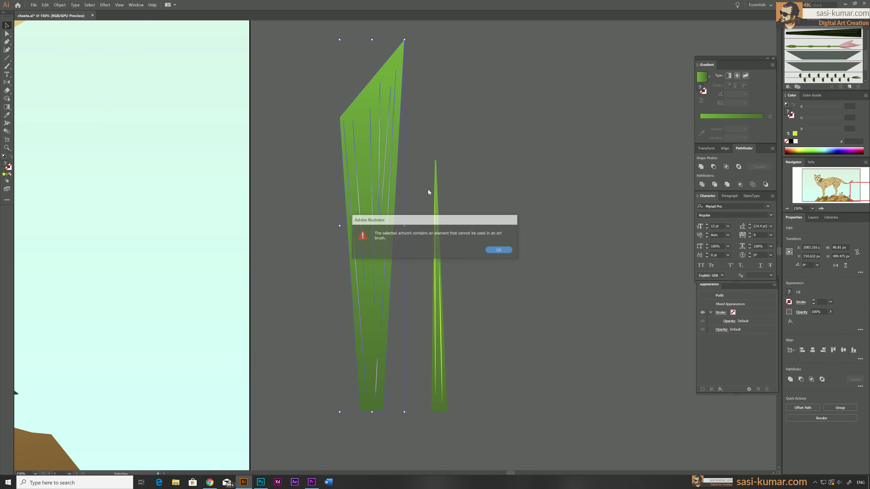
{"action": "double_click", "coordinate": [437, 233]}
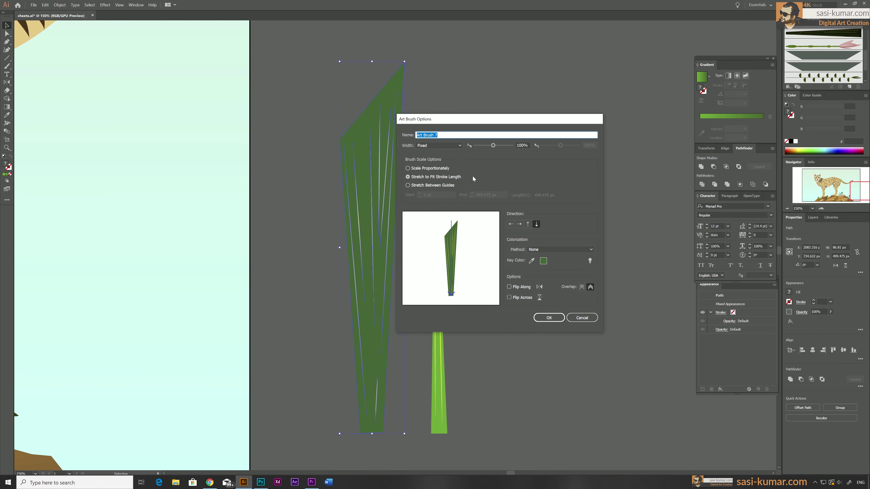
{"action": "left_click", "coordinate": [548, 318]}
{"action": "left_click", "coordinate": [809, 217]}
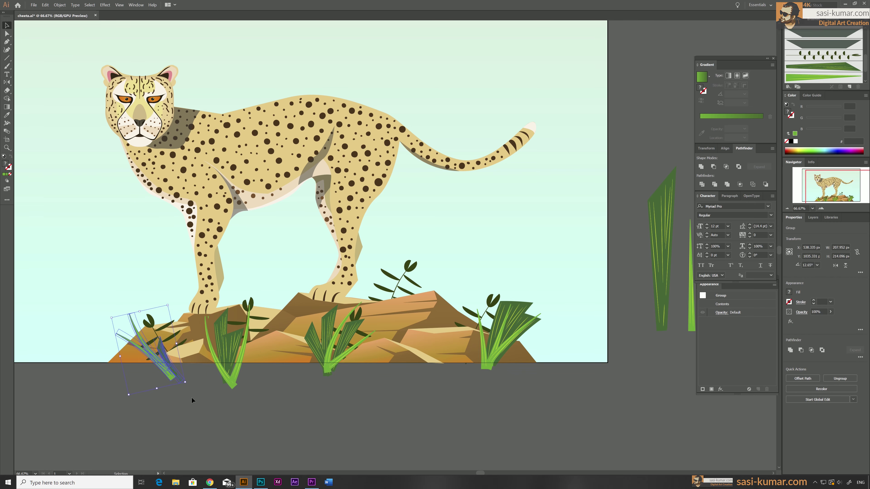
- Move the grass clump right onto the rocks beneath the cheetah
{"action": "double_click", "coordinate": [170, 377]}
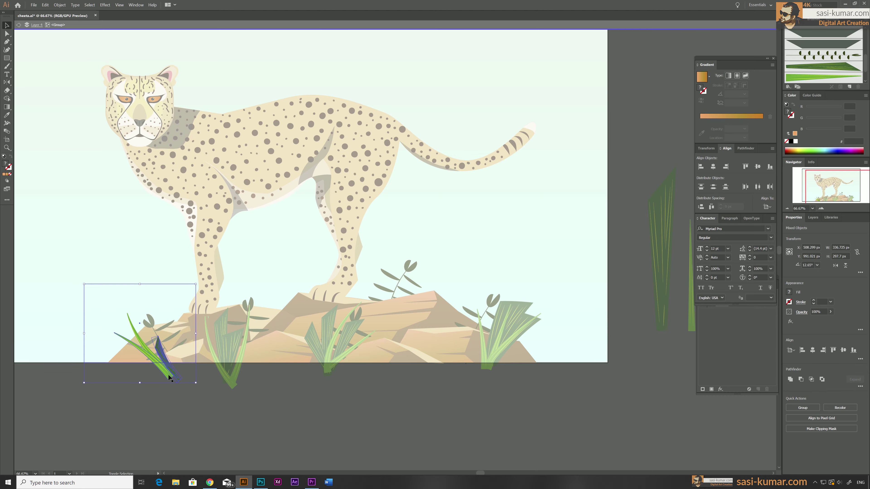
{"action": "double_click", "coordinate": [199, 398]}
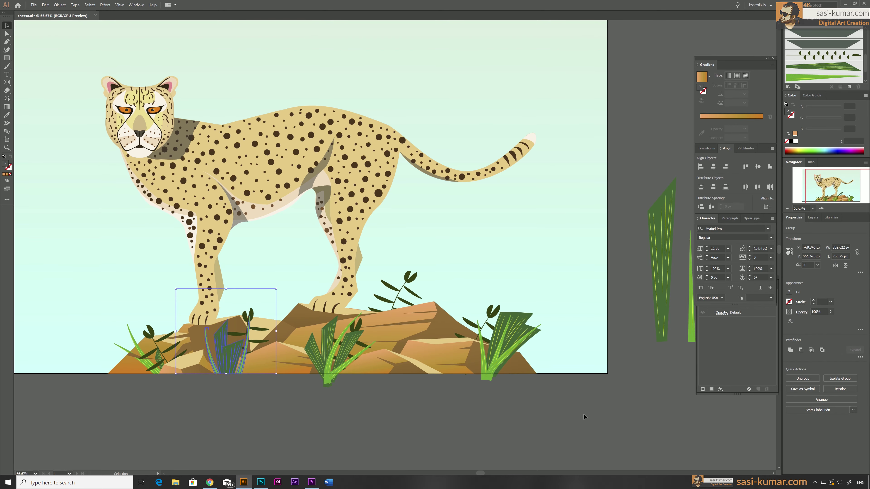
{"action": "key", "text": "a"}
{"action": "left_click", "coordinate": [295, 338]}
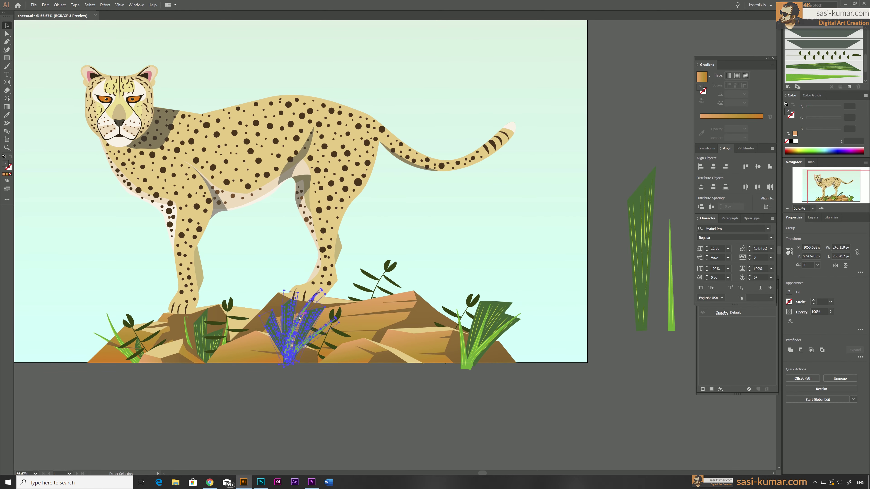
{"action": "key", "text": "v"}
{"action": "left_click_drag", "start_coordinate": [299, 317], "coordinate": [466, 363]}
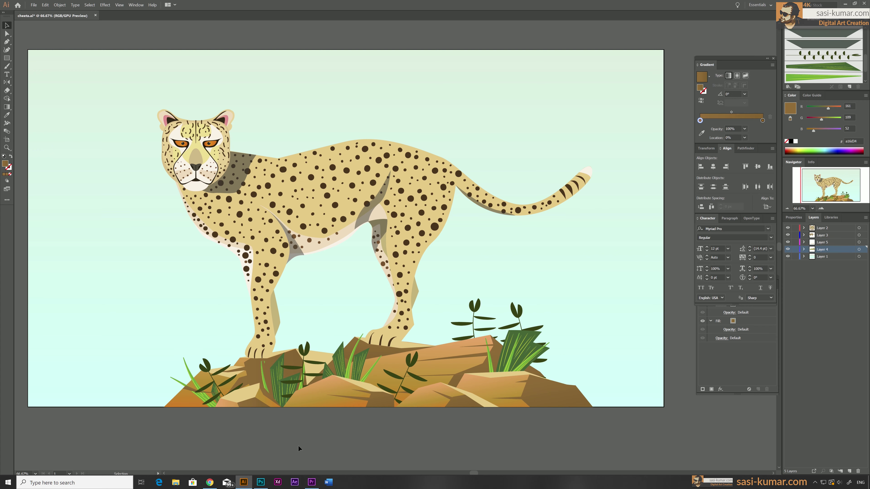
- Add a new layer, rename the cheetah layer 'cheeta-body', and begin naming the face layer 'Cheeta-face'
{"action": "key", "text": "ctrl+f"}
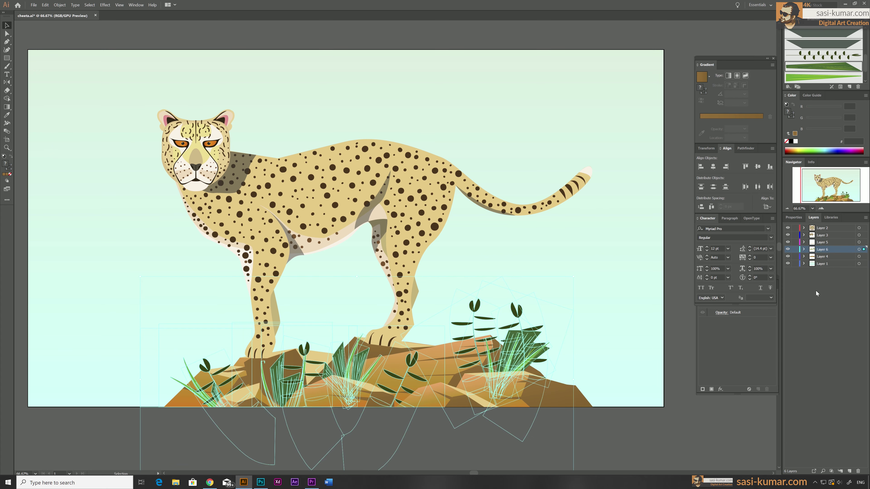
{"action": "double_click", "coordinate": [823, 257]}
{"action": "type", "text": "cheeta"}
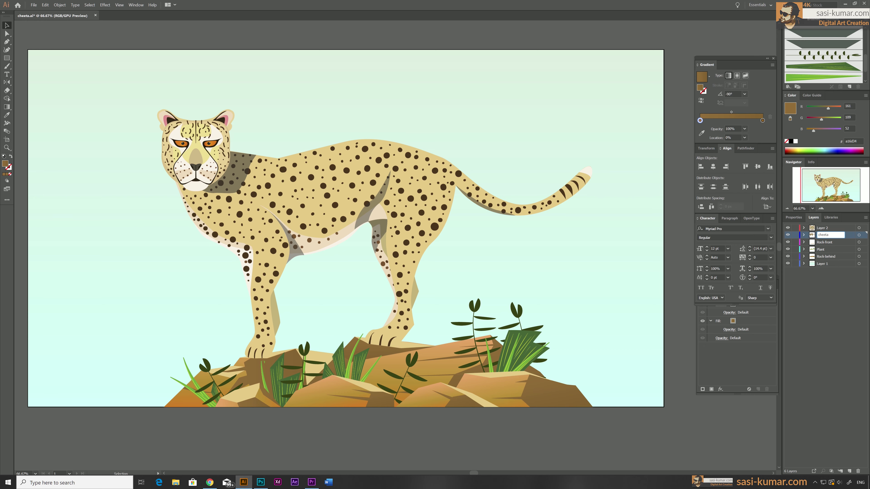
{"action": "type", "text": "-body"}
{"action": "key", "text": "Return"}
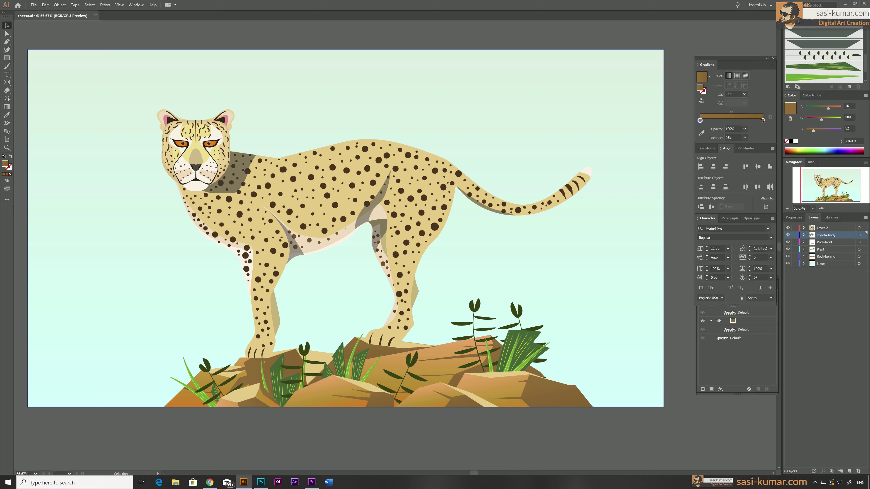
{"action": "double_click", "coordinate": [823, 228]}
{"action": "type", "text": "Cheeta-face"}
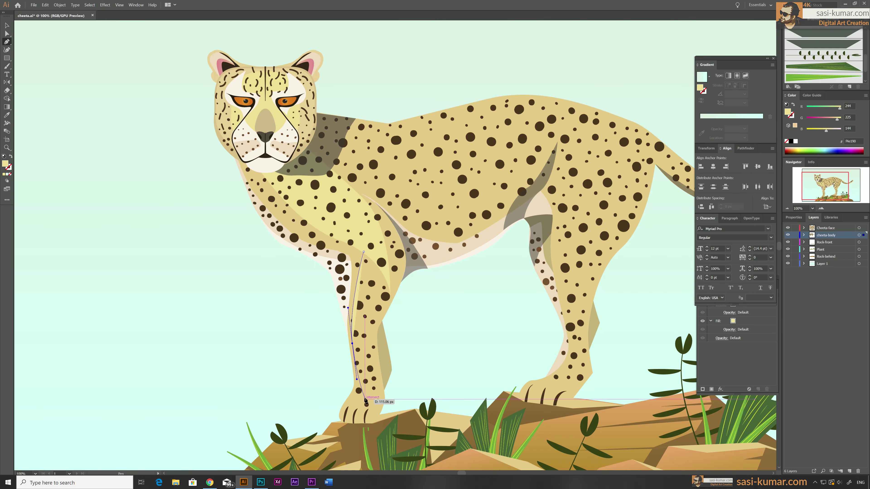
- Draw a pale tone shape over the front leg
{"action": "left_click", "coordinate": [354, 408]}
{"action": "left_click", "coordinate": [376, 408]}
{"action": "left_click", "coordinate": [379, 308]}
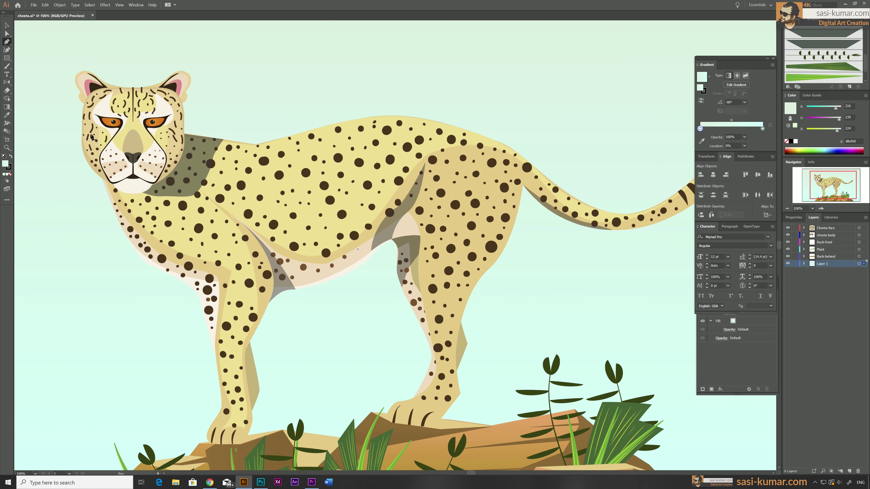
{"action": "left_click", "coordinate": [237, 243]}
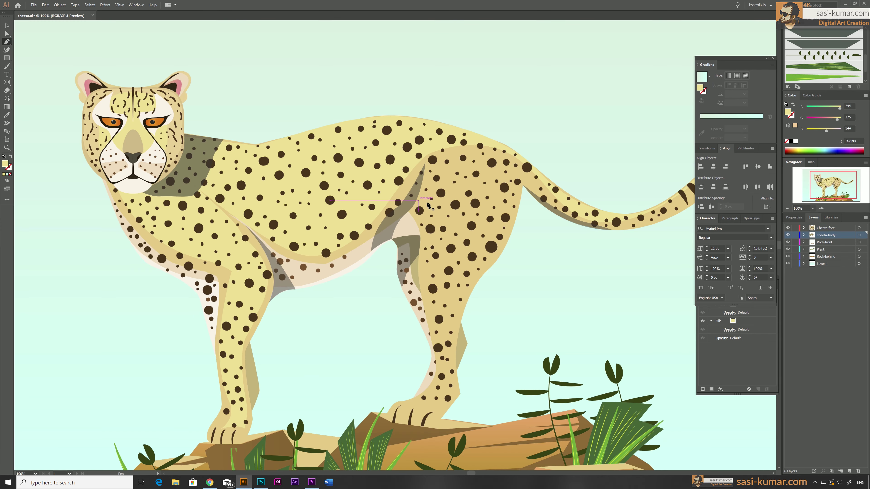
- Draw a curved pale tone shape over the hind leg and confirm the PSD export
{"action": "left_click", "coordinate": [517, 161]}
{"action": "left_click", "coordinate": [476, 278]}
{"action": "left_click", "coordinate": [459, 389]}
{"action": "left_click", "coordinate": [441, 408]}
{"action": "left_click", "coordinate": [405, 402]}
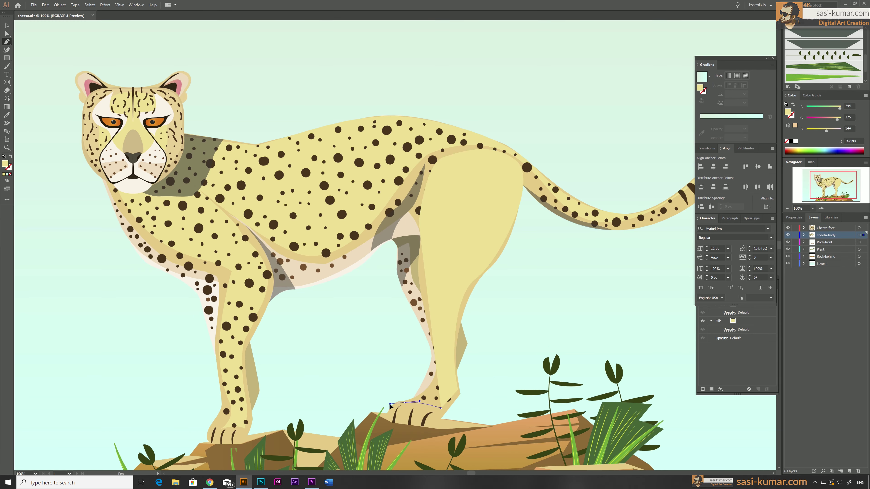
{"action": "left_click_drag", "start_coordinate": [441, 360], "coordinate": [442, 376]}
{"action": "left_click", "coordinate": [419, 222]}
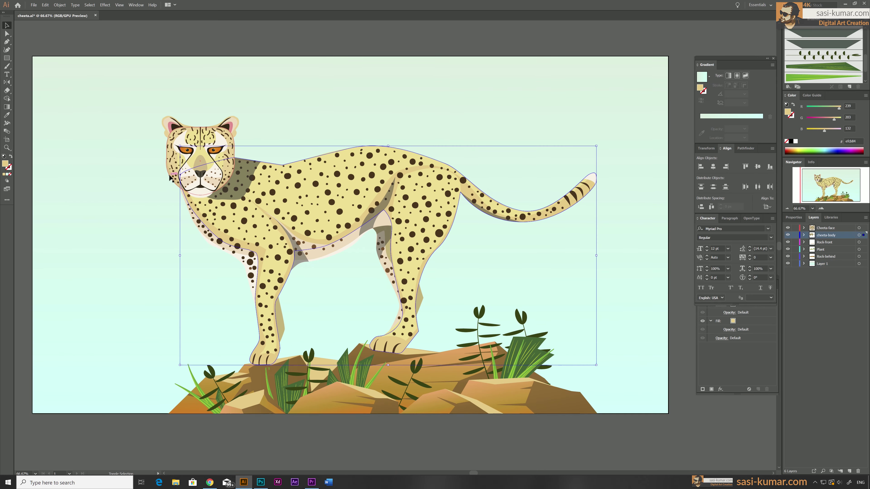
{"action": "key", "text": "Return"}
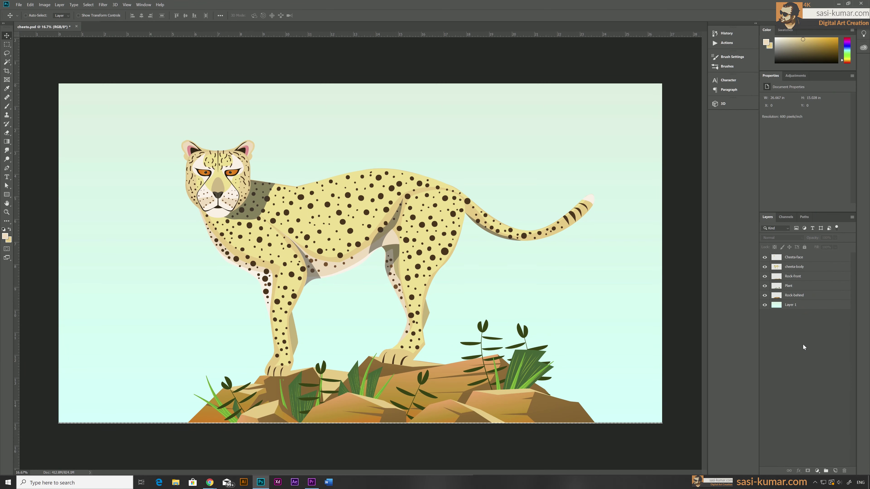
- Hide the cheetah layers and darken the back rocks with a Levels adjustment
{"action": "left_click", "coordinate": [765, 257]}
{"action": "left_click", "coordinate": [765, 267]}
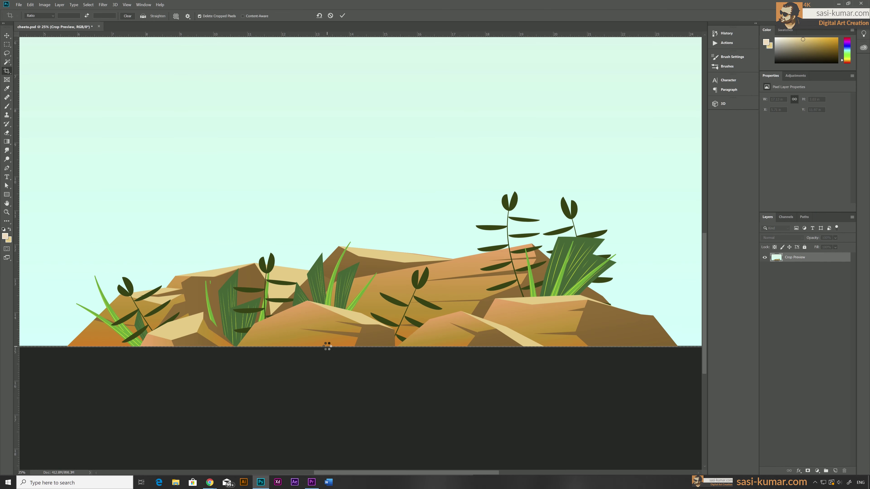
{"action": "key", "text": "ctrl+l"}
{"action": "key", "text": "Return"}
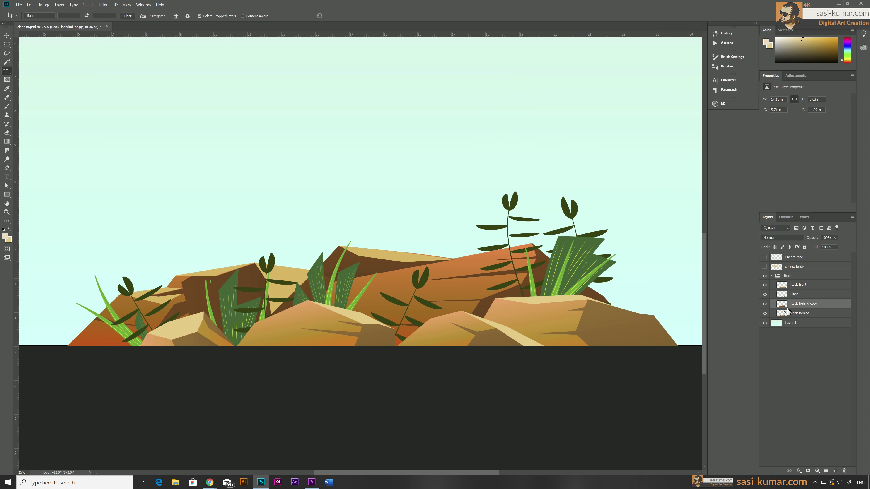
- Mask the Rock-behind copy and paint brown texture into the back rocks with a textured brush
{"action": "left_click", "coordinate": [808, 471]}
{"action": "left_click", "coordinate": [29, 15]}
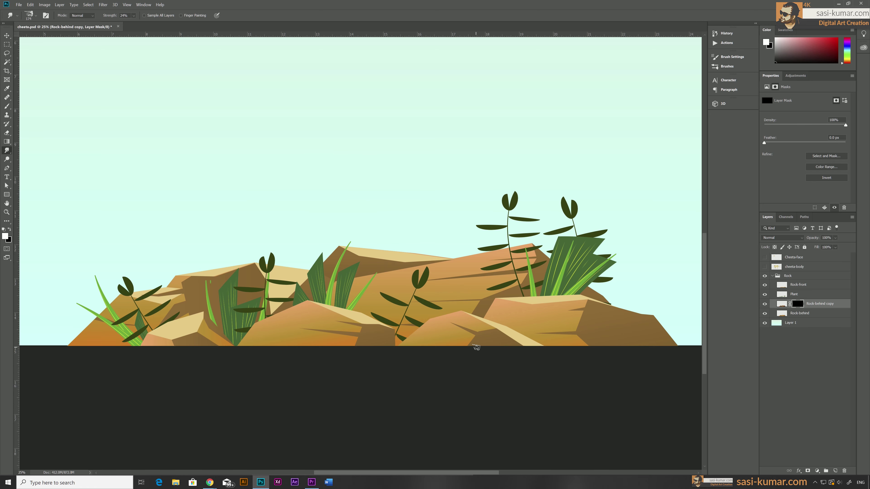
{"action": "left_click_drag", "start_coordinate": [552, 345], "coordinate": [624, 336]}
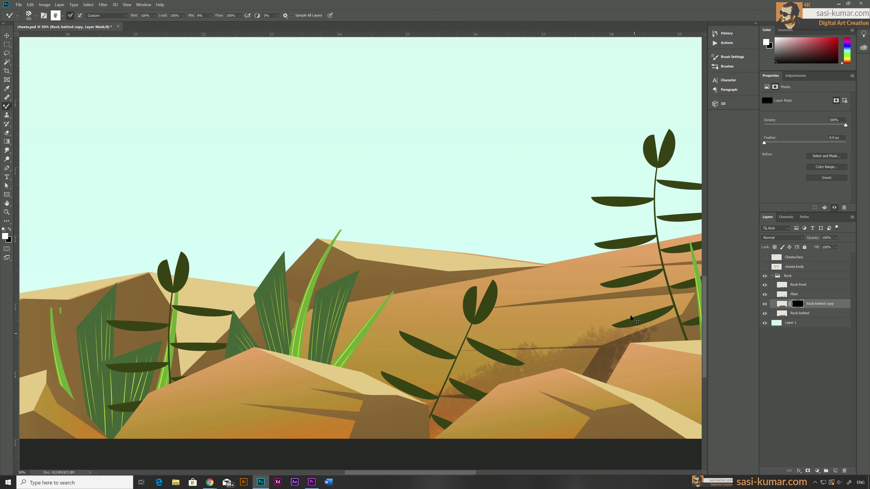
{"action": "mouse_move", "coordinate": [151, 323]}
{"action": "left_mouse_down"}
{"action": "mouse_move", "coordinate": [293, 242]}
{"action": "mouse_move", "coordinate": [421, 187]}
{"action": "left_mouse_up"}
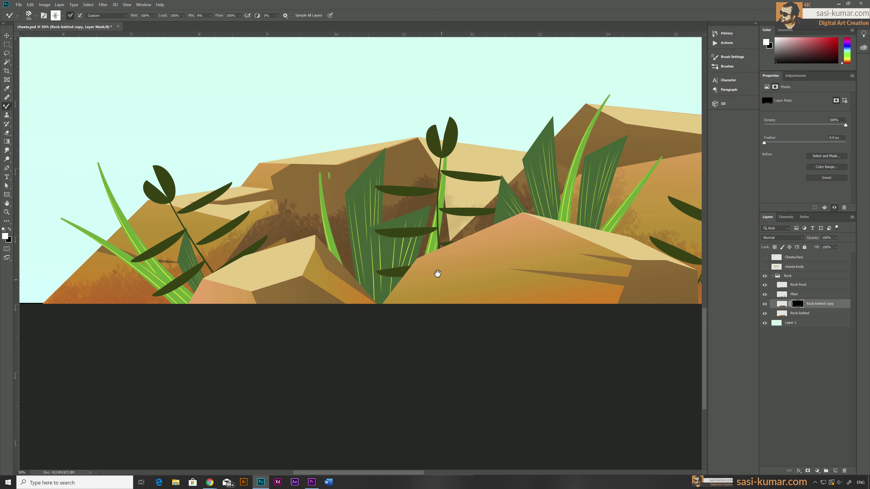
{"action": "left_click", "coordinate": [9, 15]}
{"action": "left_click", "coordinate": [52, 103]}
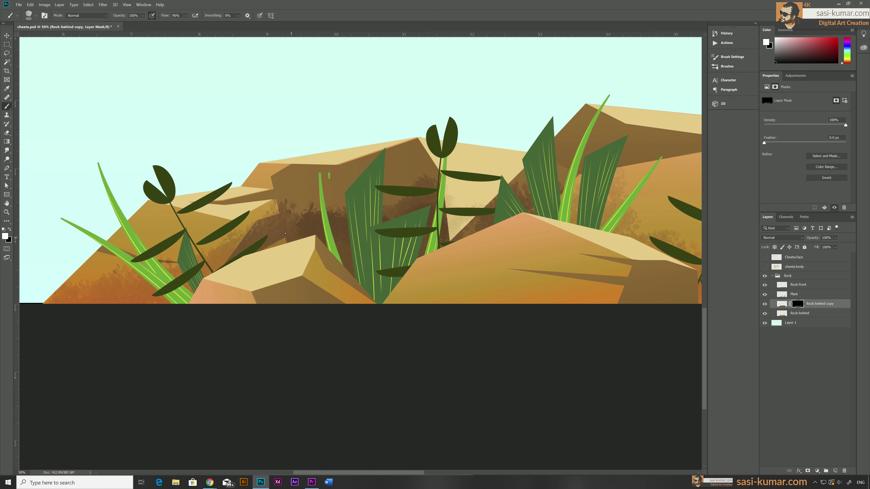
{"action": "scroll", "coordinate": [411, 233], "scroll_direction": "right", "scroll_amount": 5}
{"action": "scroll", "coordinate": [563, 210], "scroll_direction": "right", "scroll_amount": 5}
{"action": "left_click", "coordinate": [563, 210], "text": "alt"}
- Duplicate Rock-behind, shift it toward yellow, and brush the yellow texture in through a black mask
{"action": "key", "text": "ctrl+j"}
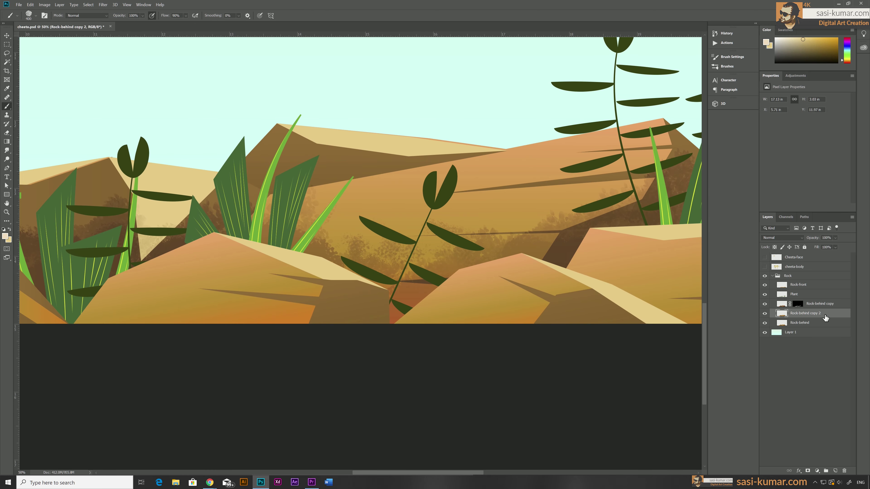
{"action": "left_click", "coordinate": [782, 304]}
{"action": "key", "text": "ctrl+b"}
{"action": "mouse_move", "coordinate": [459, 107]}
{"action": "left_mouse_down"}
{"action": "mouse_move", "coordinate": [472, 106]}
{"action": "mouse_move", "coordinate": [445, 124]}
{"action": "left_mouse_up"}
{"action": "key", "text": "Return"}
{"action": "left_click", "coordinate": [807, 470], "text": "alt"}
{"action": "key", "text": "b"}
{"action": "left_click_drag", "start_coordinate": [374, 162], "coordinate": [602, 146]}
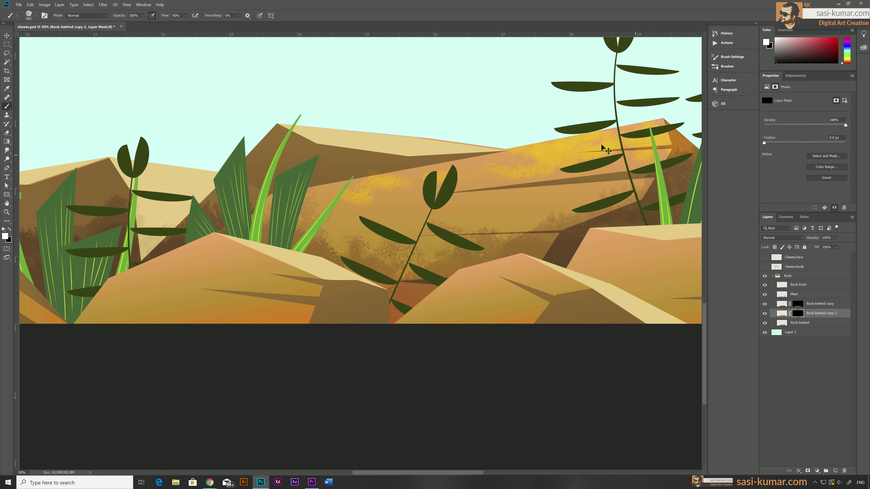
{"action": "left_click_drag", "start_coordinate": [387, 118], "coordinate": [670, 92]}
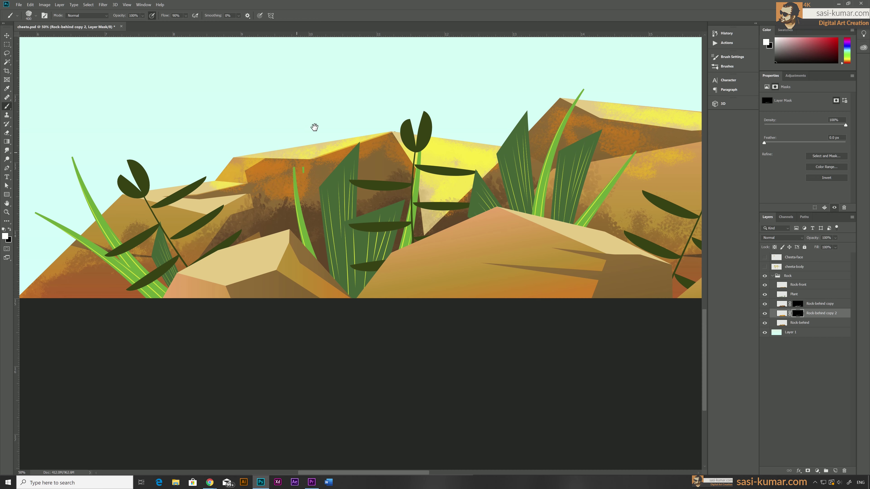
{"action": "key", "text": "ctrl+minus"}
{"action": "key", "text": "ctrl+minus"}
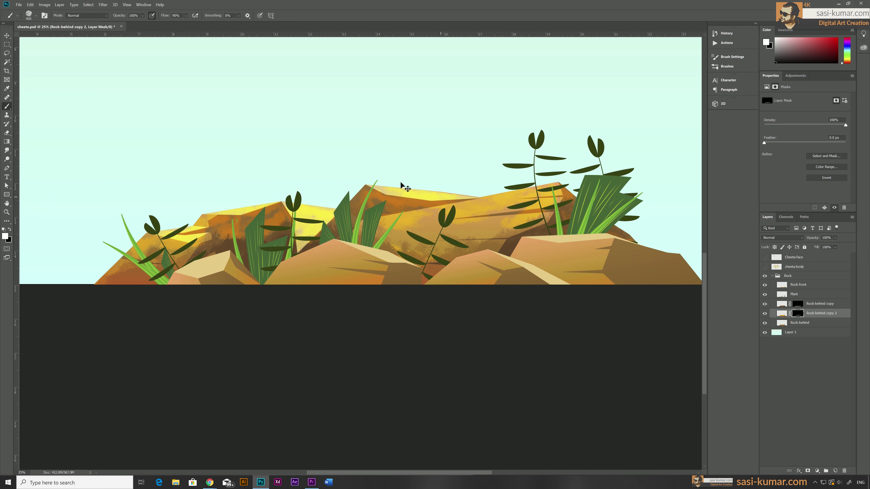
- Paint dark shading on a new clipped layer over the back rocks and set it to Overlay
{"action": "key", "text": "ctrl+2"}
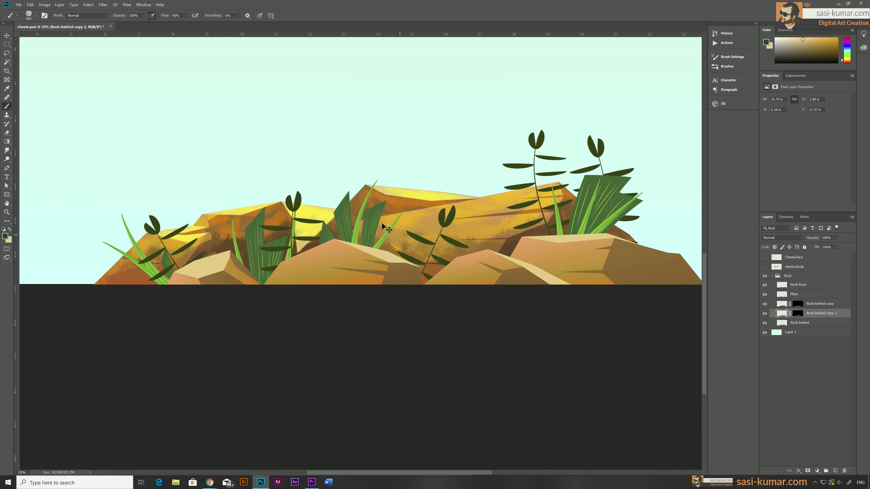
{"action": "left_click", "coordinate": [416, 222], "text": "ctrl"}
{"action": "key", "text": "ctrl+alt+g"}
{"action": "key", "text": "ctrl+alt+g"}
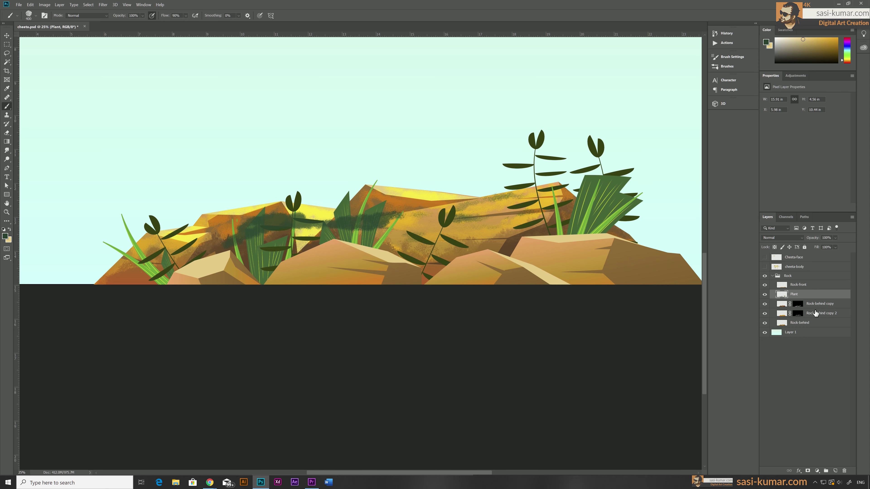
{"action": "key", "text": "ctrl+alt+g"}
{"action": "key", "text": "ctrl+alt+g"}
{"action": "key", "text": "ctrl+alt+shift+n"}
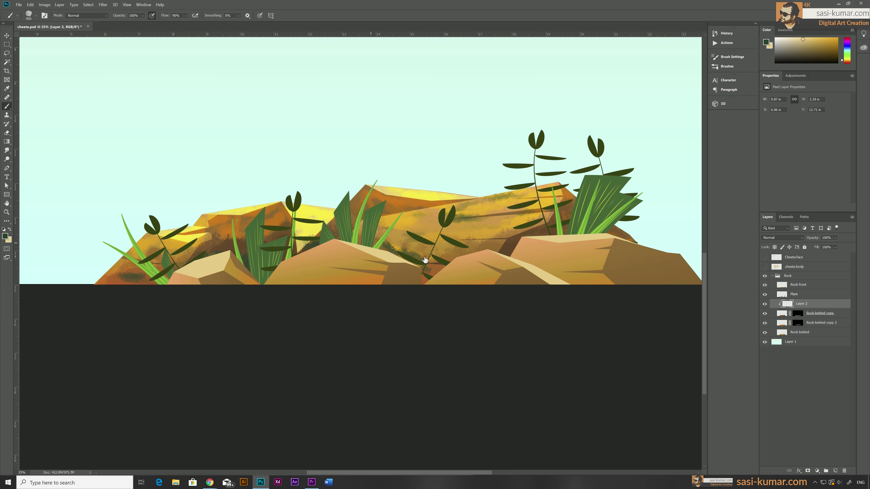
{"action": "left_click_drag", "start_coordinate": [425, 260], "coordinate": [524, 228]}
{"action": "left_click_drag", "start_coordinate": [226, 245], "coordinate": [338, 229]}
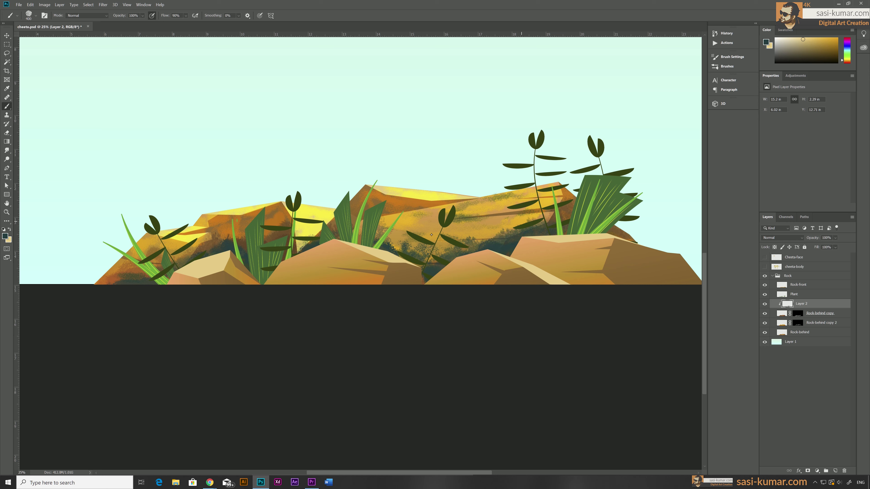
{"action": "left_click", "coordinate": [782, 237]}
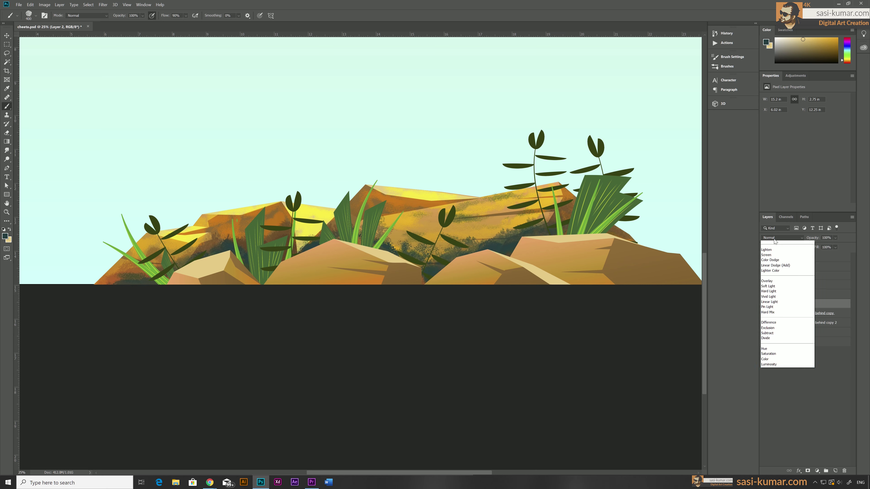
{"action": "left_click", "coordinate": [782, 322]}
{"action": "key", "text": "alt+bracketright"}
{"action": "key", "text": "alt+bracketright"}
- Make a darker Levels copy of Rock-front hidden behind an inverted mask
{"action": "key", "text": "ctrl+j"}
{"action": "key", "text": "ctrl+l"}
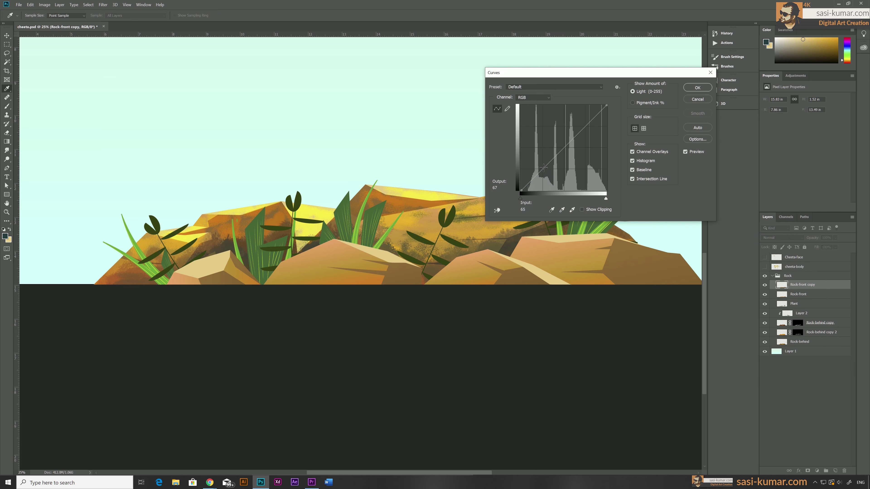
{"action": "key", "text": "Return"}
{"action": "key", "text": "ctrl+i"}
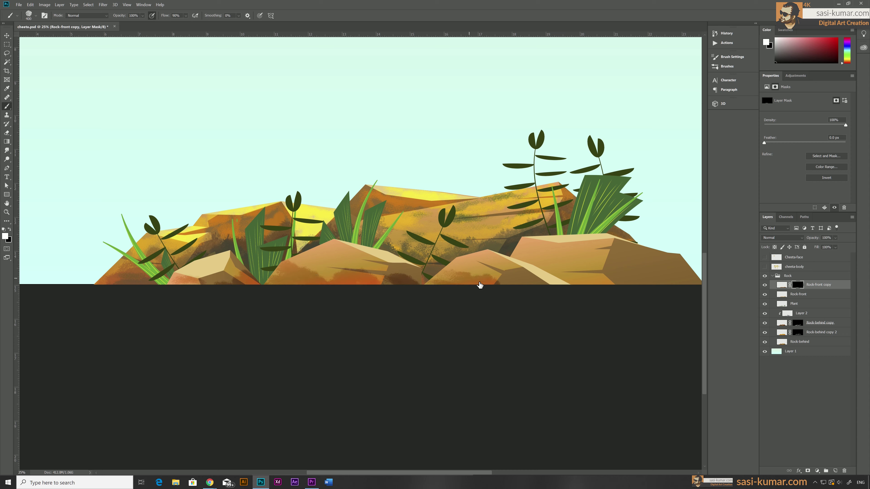
- Add a Color Balance copy of Rock-front and paint bright highlights onto the front rocks
{"action": "key", "text": "ctrl+j"}
{"action": "key", "text": "ctrl+b"}
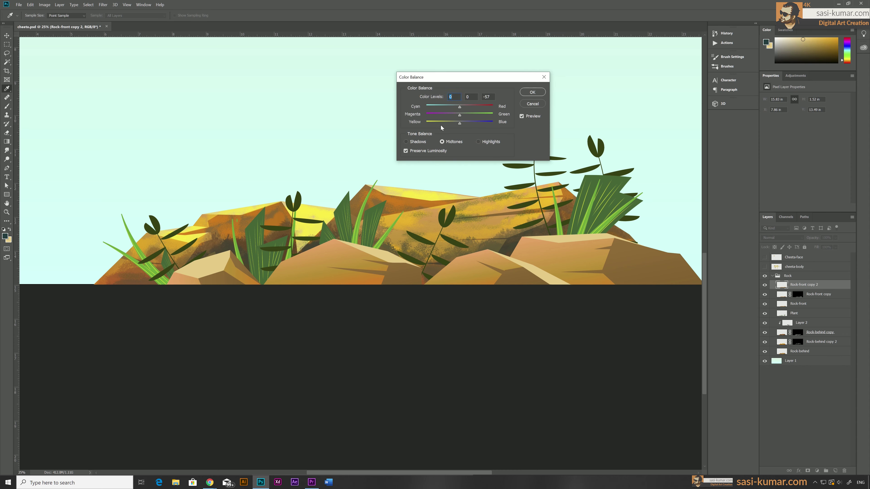
{"action": "key", "text": "Return"}
{"action": "key", "text": "b"}
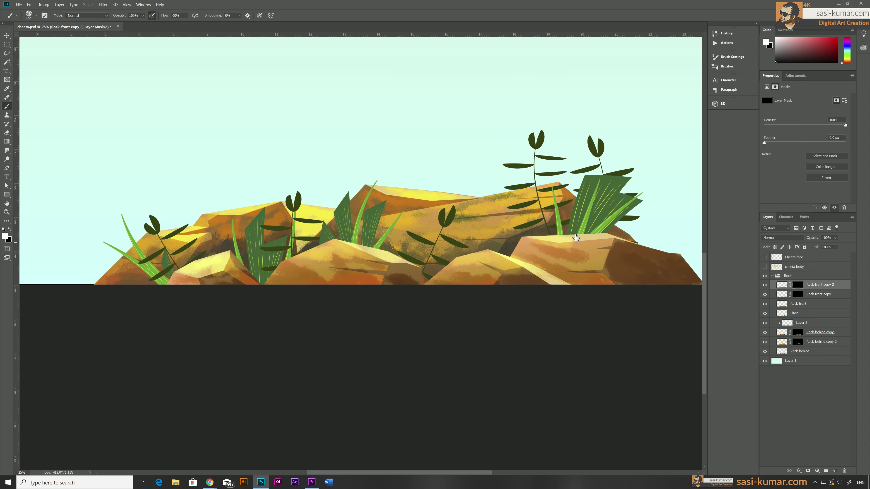
{"action": "left_click_drag", "start_coordinate": [316, 251], "coordinate": [614, 248]}
- Paint dark shading along the rocks' base on a new masked layer
{"action": "key", "text": "ctrl+shift+alt+n"}
{"action": "left_click_drag", "start_coordinate": [209, 276], "coordinate": [438, 273]}
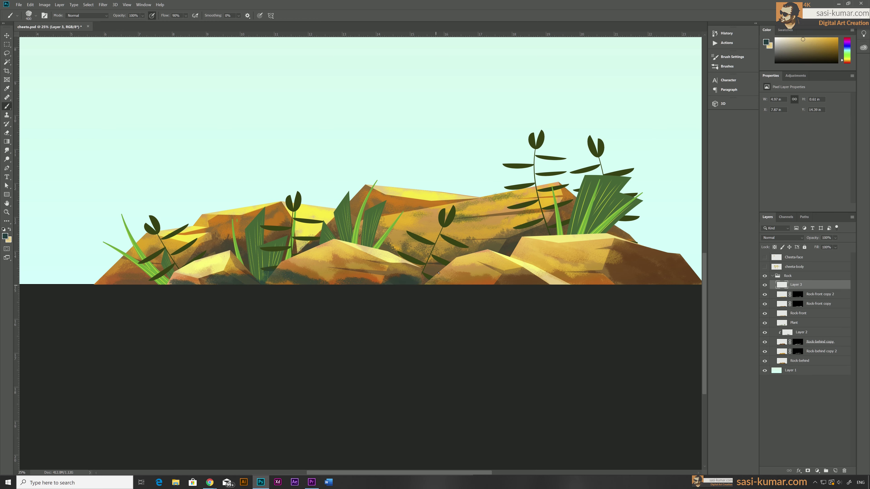
{"action": "key", "text": "ctrl+shift+alt+m"}
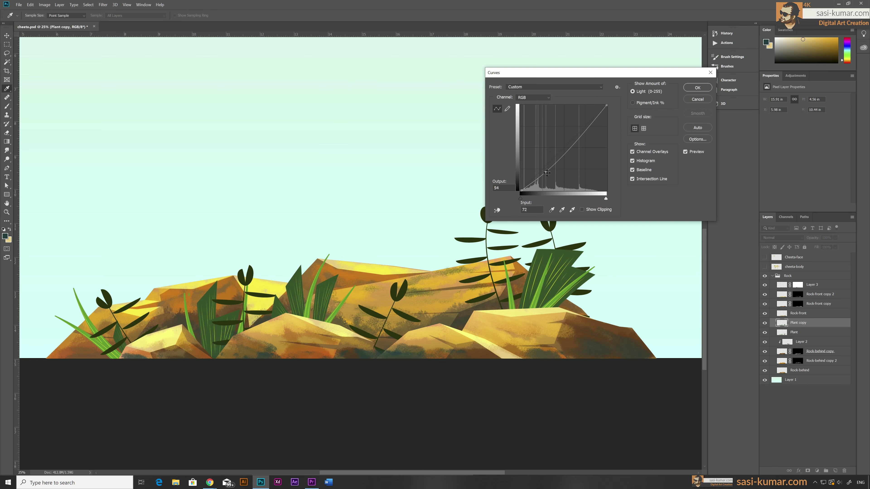
- Reveal darker texture on the left plants through the plant copy's inverted mask
{"action": "key", "text": "ctrl+i"}
{"action": "key", "text": "ctrl+plus"}
{"action": "key", "text": "ctrl+plus"}
{"action": "key", "text": "b"}
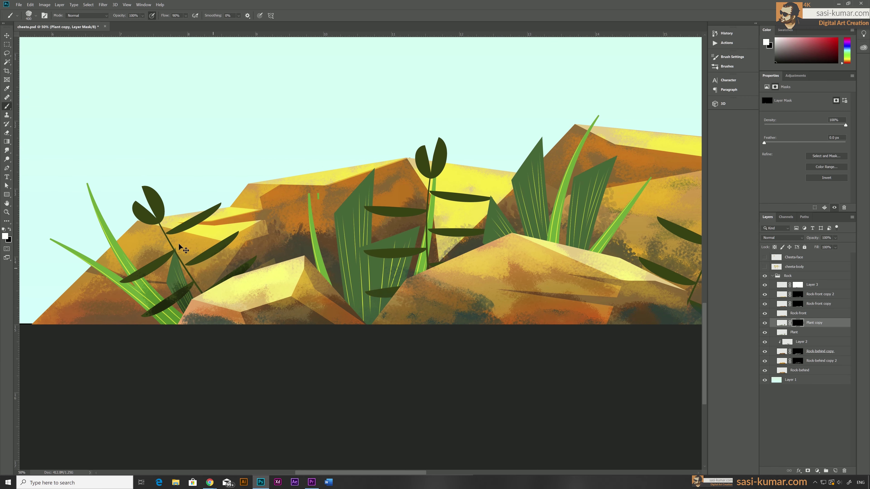
{"action": "left_click_drag", "start_coordinate": [181, 248], "coordinate": [389, 223]}
{"action": "scroll", "coordinate": [429, 237], "scroll_direction": "right", "scroll_amount": 5}
{"action": "scroll", "coordinate": [354, 252], "scroll_direction": "right", "scroll_amount": 5}
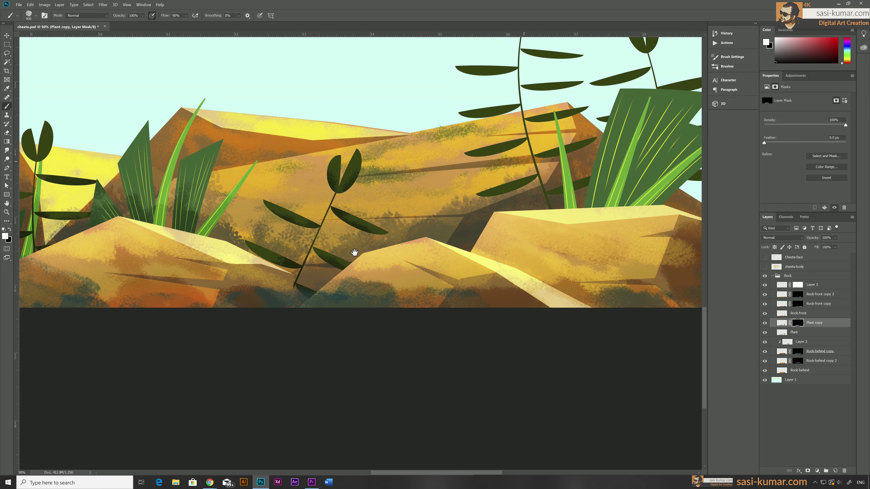
{"action": "scroll", "coordinate": [354, 253], "scroll_direction": "right", "scroll_amount": 5}
{"action": "scroll", "coordinate": [398, 256], "scroll_direction": "down", "scroll_amount": 2}
{"action": "key", "text": "ctrl+minus"}
{"action": "key", "text": "ctrl+minus"}
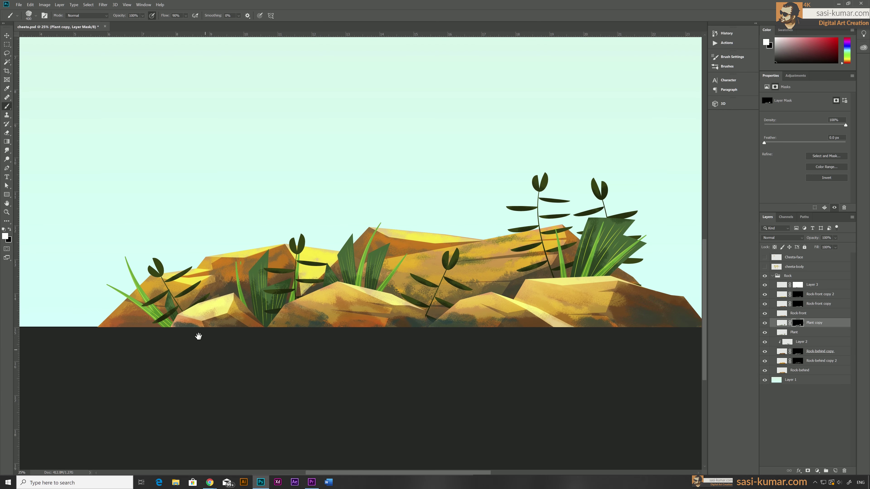
- Duplicate the plants, shift the copy toward yellow, and paint it in through a black mask
{"action": "key", "text": "ctrl+j"}
{"action": "key", "text": "ctrl+b"}
{"action": "left_click_drag", "start_coordinate": [460, 123], "coordinate": [443, 124]}
{"action": "key", "text": "Return"}
{"action": "left_click", "coordinate": [808, 470], "text": "alt"}
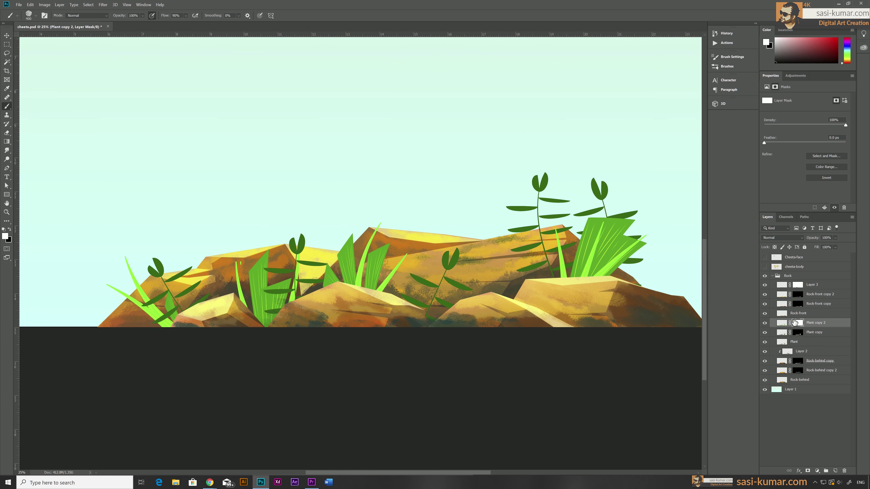
{"action": "key", "text": "b"}
{"action": "key", "text": "ctrl+plus"}
{"action": "key", "text": "ctrl+plus"}
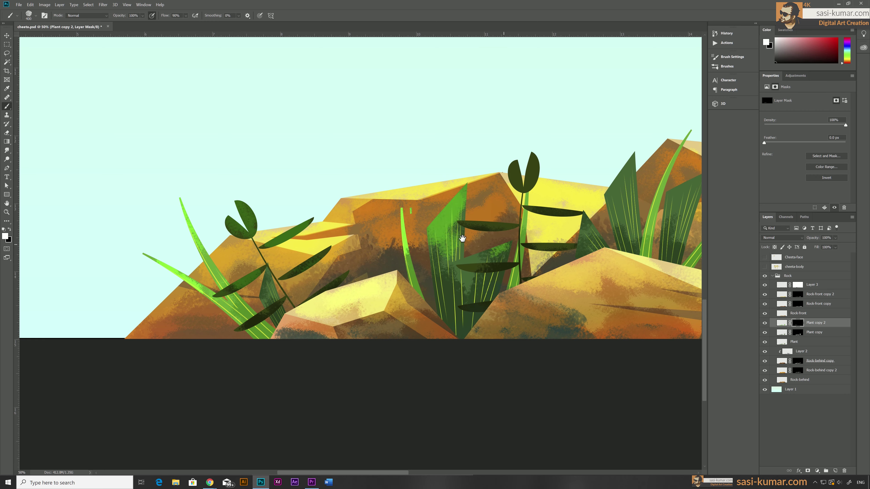
{"action": "scroll", "coordinate": [385, 263], "scroll_direction": "right", "scroll_amount": 5}
{"action": "scroll", "coordinate": [463, 190], "scroll_direction": "right", "scroll_amount": 3}
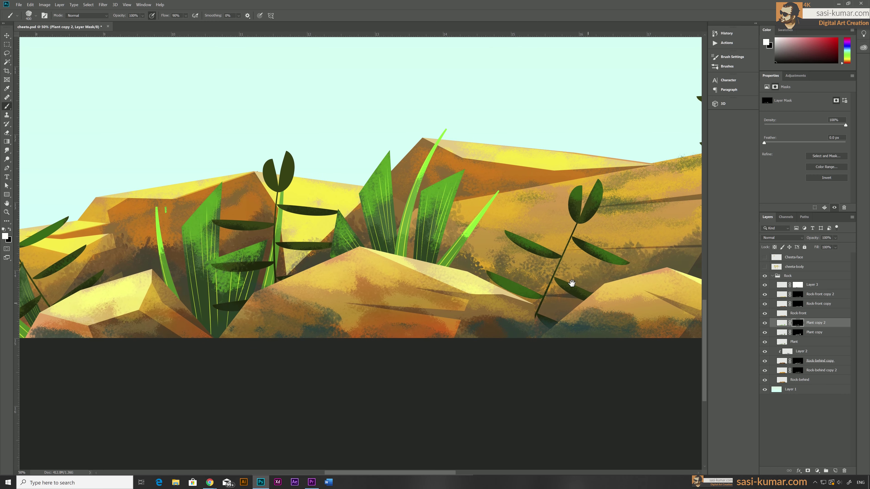
{"action": "key", "text": "ctrl+minus"}
{"action": "key", "text": "ctrl+minus"}
- Add a new layer and set up a smaller brush with a dark green colour
{"action": "key", "text": "ctrl+shift+alt+n"}
{"action": "right_click", "coordinate": [443, 128], "text": "alt+shift"}
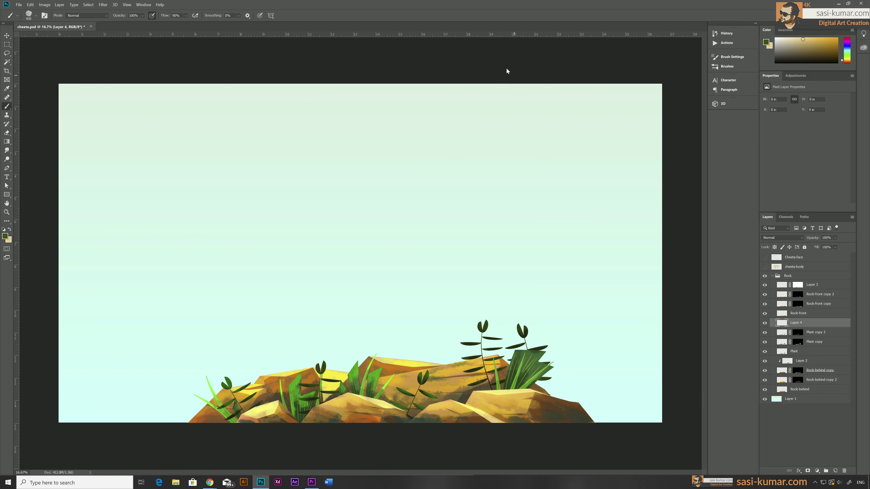
{"action": "key", "text": "bracketleft"}
{"action": "key", "text": "bracketleft"}
{"action": "key", "text": "bracketleft"}
{"action": "key", "text": "ctrl+plus"}
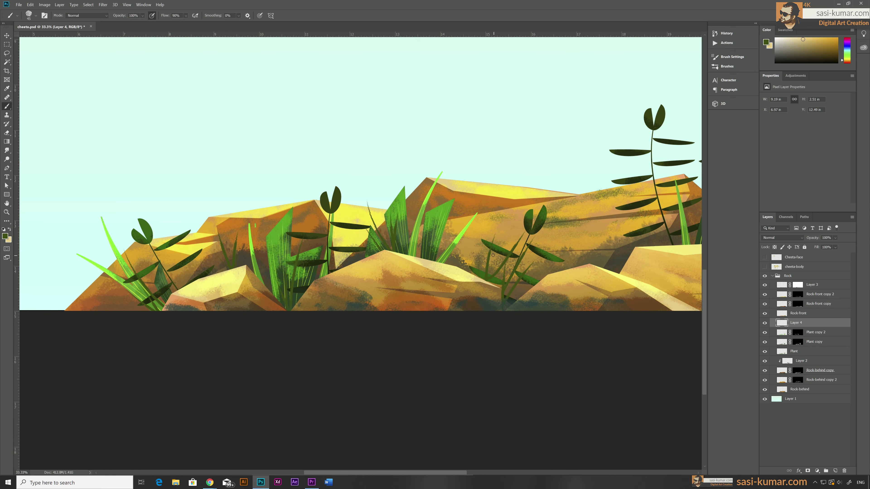
{"action": "scroll", "coordinate": [493, 255], "scroll_direction": "right", "scroll_amount": 5}
{"action": "key", "text": "ctrl+minus"}
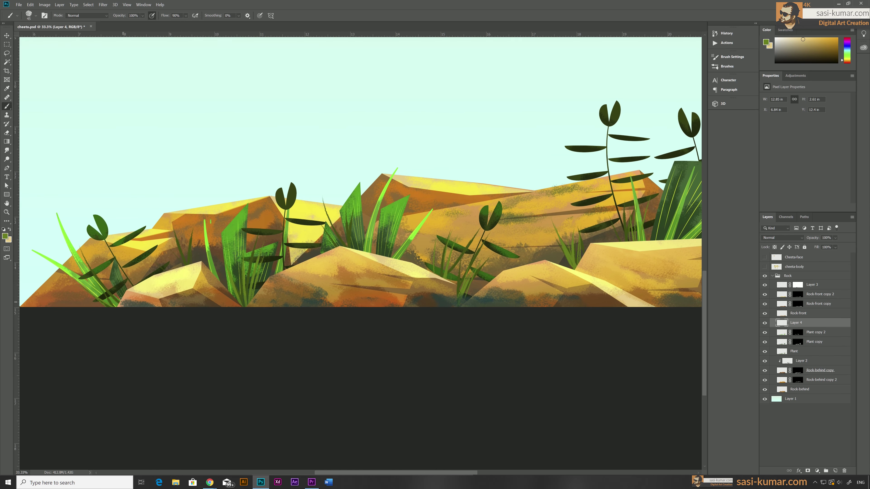
{"action": "right_click", "coordinate": [445, 127], "text": "alt+shift"}
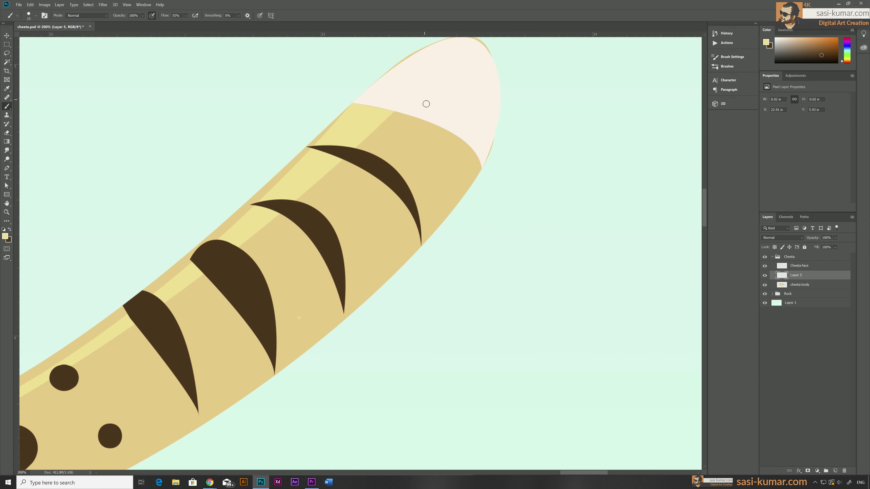
- Paint pale, dark brown and grey-brown fur strokes along the cheetah's tail
{"action": "mouse_move", "coordinate": [338, 228]}
{"action": "left_mouse_down"}
{"action": "mouse_move", "coordinate": [446, 200]}
{"action": "mouse_move", "coordinate": [423, 198]}
{"action": "left_mouse_up"}
{"action": "left_click_drag", "start_coordinate": [394, 233], "coordinate": [442, 274]}
{"action": "key", "text": "x"}
{"action": "left_click_drag", "start_coordinate": [428, 275], "coordinate": [461, 233]}
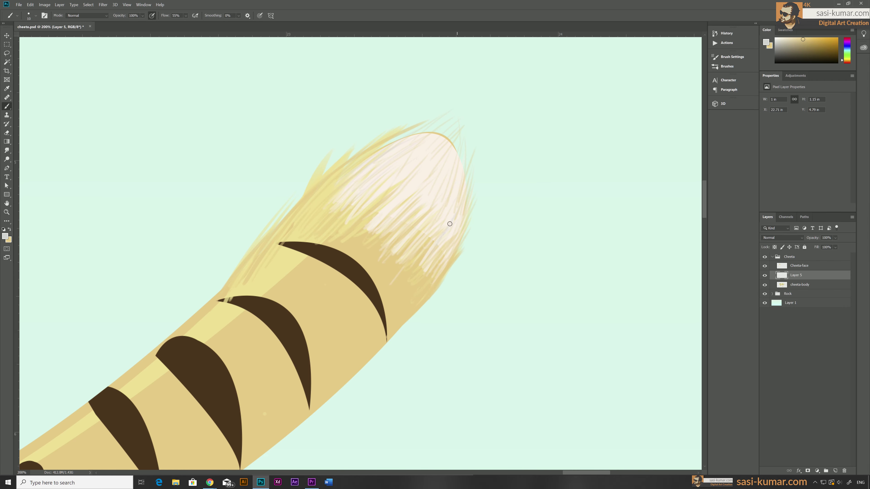
{"action": "left_click_drag", "start_coordinate": [445, 271], "coordinate": [312, 411]}
{"action": "left_click_drag", "start_coordinate": [452, 256], "coordinate": [398, 301]}
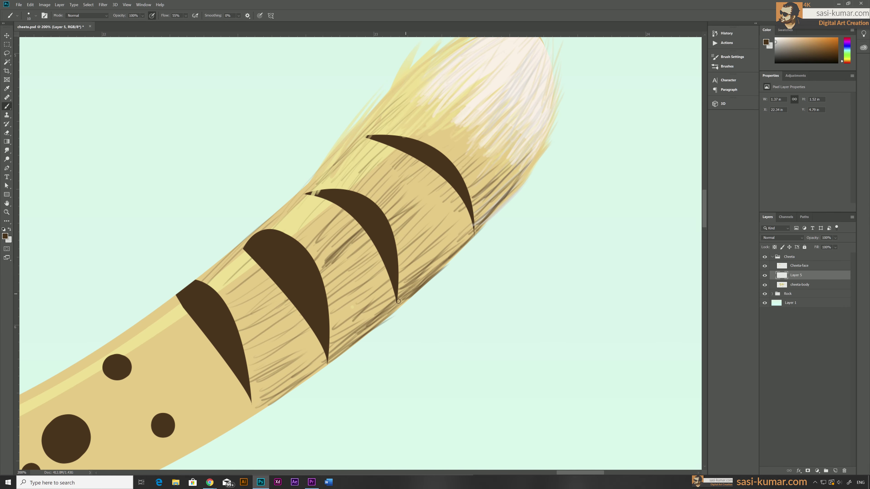
{"action": "left_click_drag", "start_coordinate": [205, 346], "coordinate": [320, 279]}
{"action": "mouse_move", "coordinate": [246, 250]}
{"action": "left_mouse_down"}
{"action": "mouse_move", "coordinate": [402, 236]}
{"action": "mouse_move", "coordinate": [495, 151]}
{"action": "mouse_move", "coordinate": [377, 247]}
{"action": "left_mouse_up"}
{"action": "left_click_drag", "start_coordinate": [240, 343], "coordinate": [560, 226]}
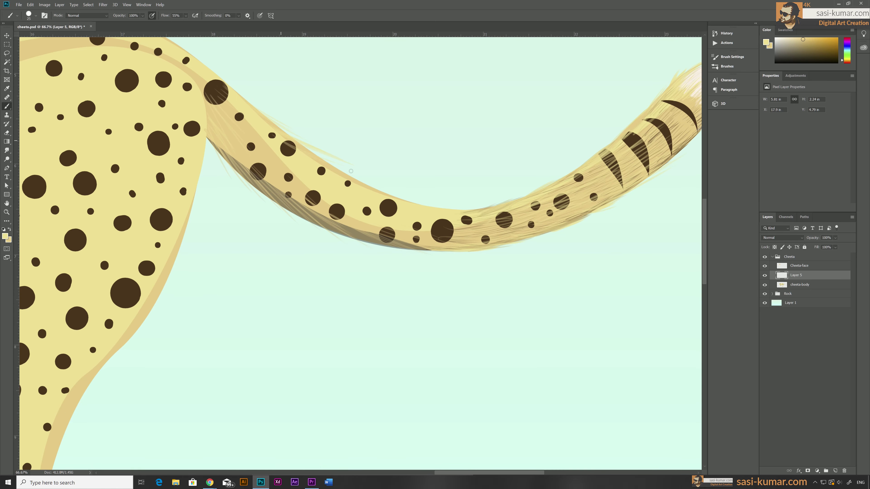
{"action": "mouse_move", "coordinate": [213, 86]}
{"action": "left_mouse_down"}
{"action": "mouse_move", "coordinate": [284, 120]}
{"action": "mouse_move", "coordinate": [383, 192]}
{"action": "left_mouse_up"}
{"action": "left_click_drag", "start_coordinate": [309, 161], "coordinate": [468, 212]}
{"action": "left_click_drag", "start_coordinate": [205, 137], "coordinate": [462, 253]}
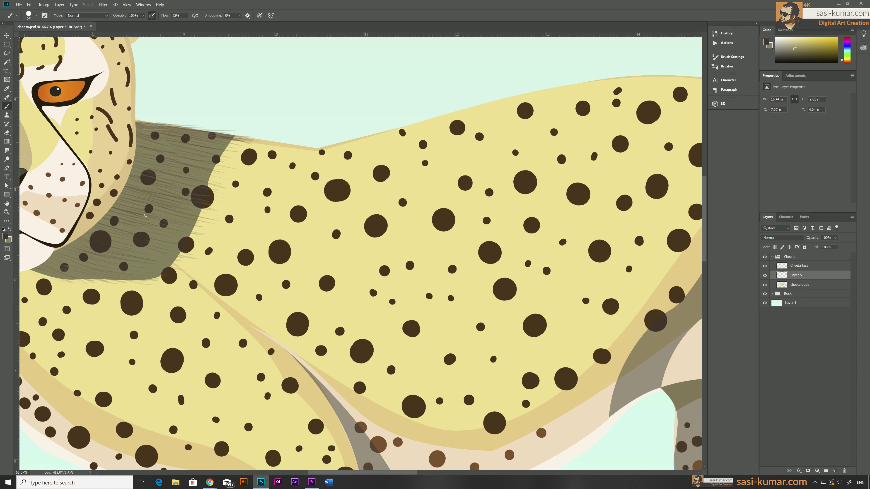
- Paint fine fur strokes across the back and flank from the neck rearward
{"action": "left_click_drag", "start_coordinate": [274, 221], "coordinate": [366, 253]}
{"action": "left_click_drag", "start_coordinate": [197, 223], "coordinate": [269, 250]}
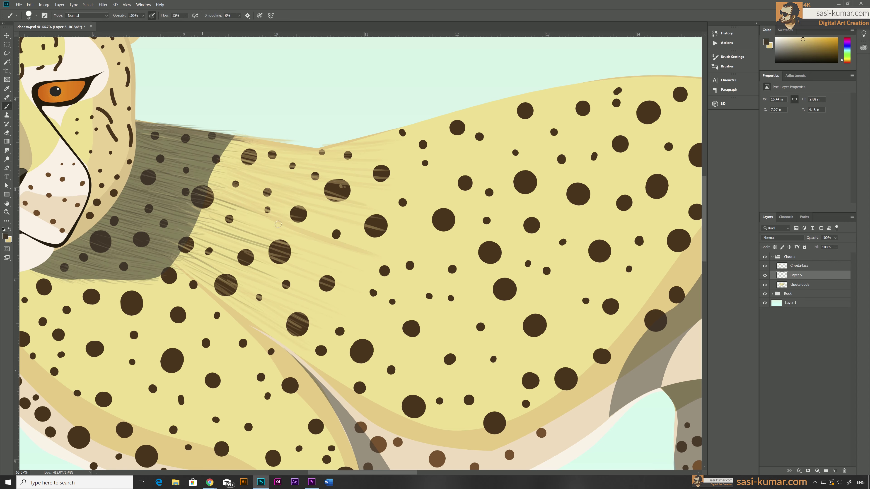
{"action": "left_click_drag", "start_coordinate": [218, 162], "coordinate": [325, 191]}
{"action": "left_click_drag", "start_coordinate": [250, 226], "coordinate": [379, 276]}
{"action": "left_click_drag", "start_coordinate": [185, 271], "coordinate": [312, 363]}
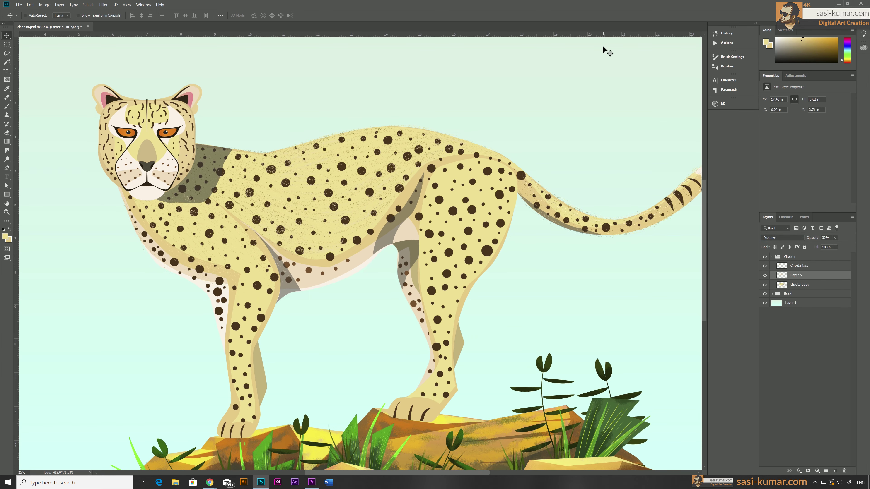
- Paint fur down the rear leg and thigh, clipping Layer 5 to cheeta-body
{"action": "left_click_drag", "start_coordinate": [428, 198], "coordinate": [425, 257]}
{"action": "scroll", "coordinate": [425, 230], "scroll_direction": "up", "scroll_amount": 2}
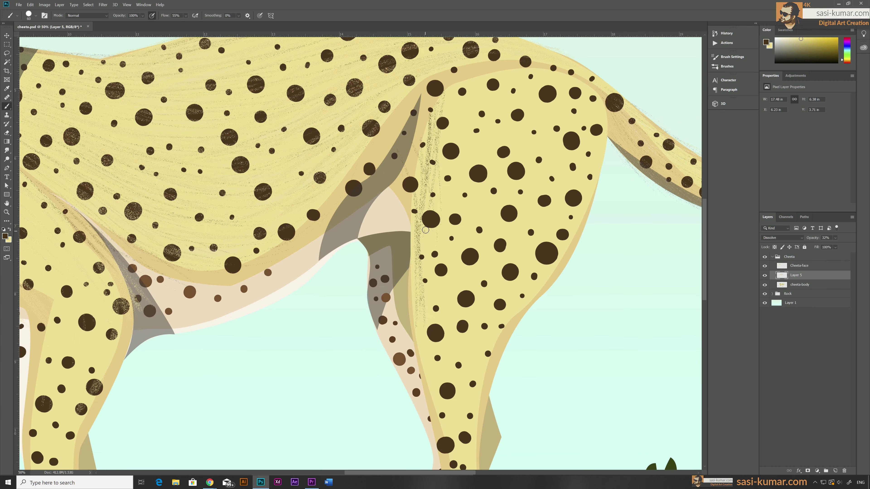
{"action": "left_click_drag", "start_coordinate": [392, 191], "coordinate": [387, 366]}
{"action": "scroll", "coordinate": [387, 367], "scroll_direction": "down", "scroll_amount": 1}
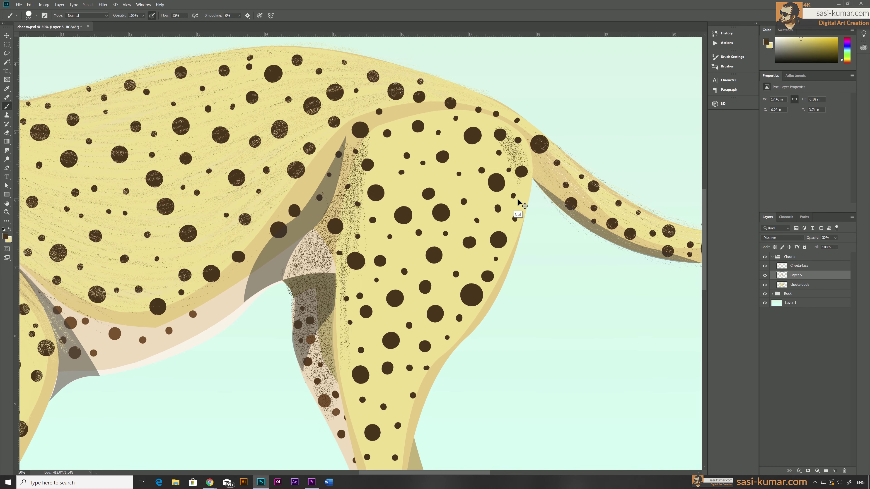
{"action": "left_click_drag", "start_coordinate": [459, 171], "coordinate": [442, 240]}
{"action": "left_click", "coordinate": [805, 279], "text": "alt"}
{"action": "left_click_drag", "start_coordinate": [510, 230], "coordinate": [462, 187]}
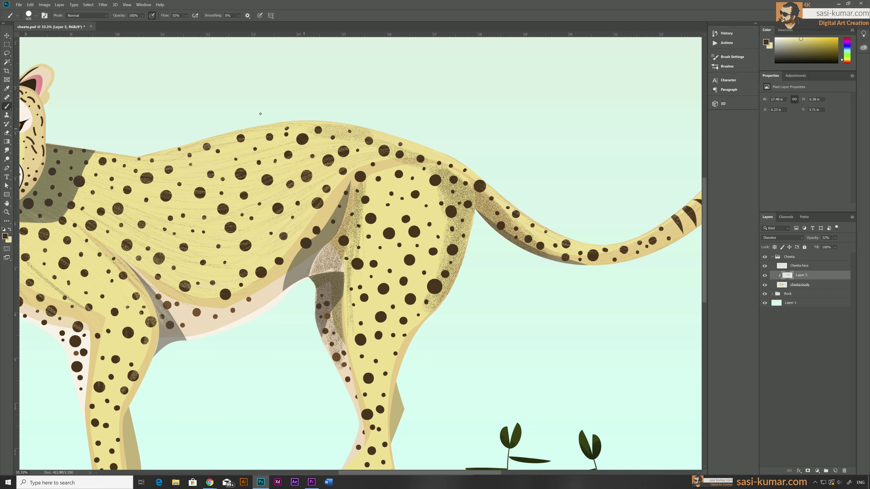
- Add grainy fur over the cheetah's back, shoulder, belly and legs
{"action": "left_click_drag", "start_coordinate": [260, 114], "coordinate": [311, 94]}
{"action": "left_click_drag", "start_coordinate": [287, 140], "coordinate": [229, 115]}
{"action": "left_click_drag", "start_coordinate": [353, 124], "coordinate": [377, 212]}
{"action": "left_click_drag", "start_coordinate": [428, 137], "coordinate": [343, 257]}
{"action": "mouse_move", "coordinate": [254, 264]}
{"action": "left_mouse_down"}
{"action": "mouse_move", "coordinate": [203, 282]}
{"action": "mouse_move", "coordinate": [251, 229]}
{"action": "mouse_move", "coordinate": [223, 422]}
{"action": "left_mouse_up"}
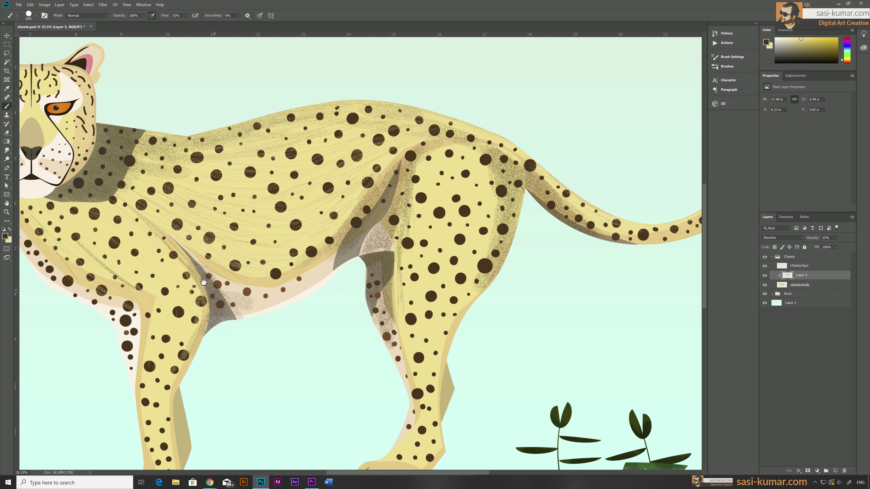
{"action": "left_click_drag", "start_coordinate": [507, 257], "coordinate": [463, 436]}
{"action": "left_click_drag", "start_coordinate": [548, 144], "coordinate": [490, 302]}
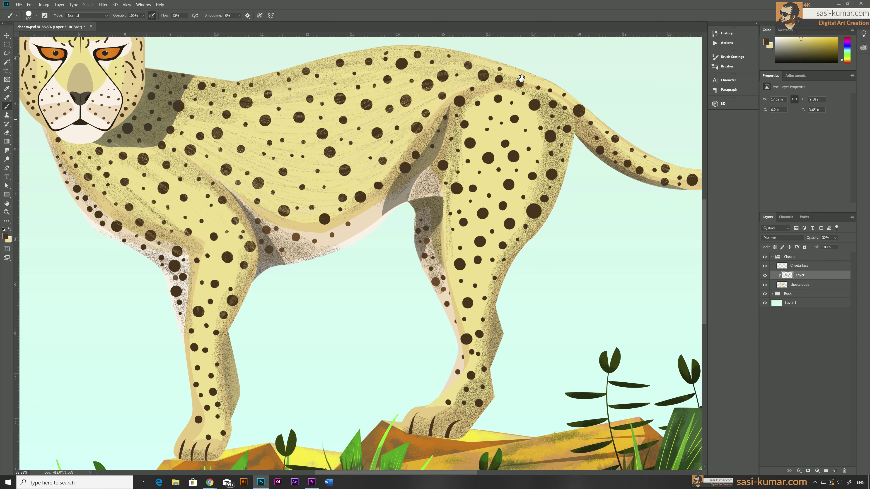
{"action": "key", "text": "ctrl+minus"}
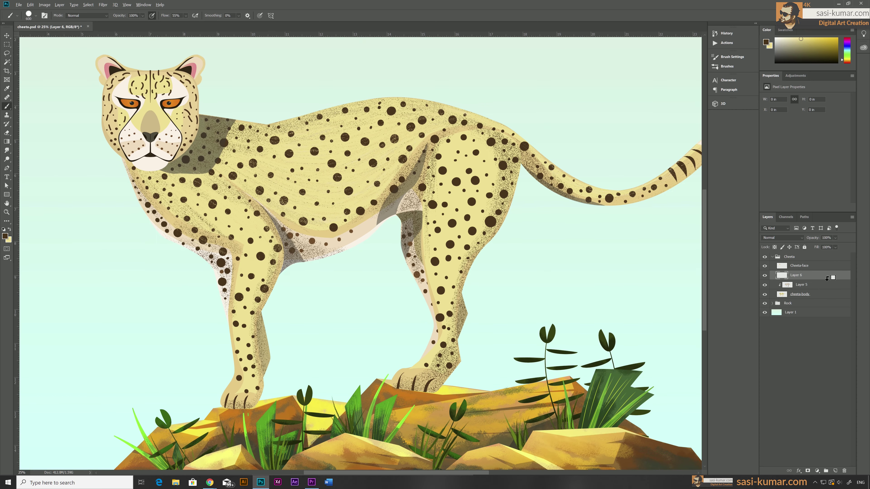
- Add clipped Layer 6 and paint light-yellow speckle over the back spots and hind leg
{"action": "left_click", "coordinate": [827, 278], "text": "alt"}
{"action": "left_click", "coordinate": [6, 236]}
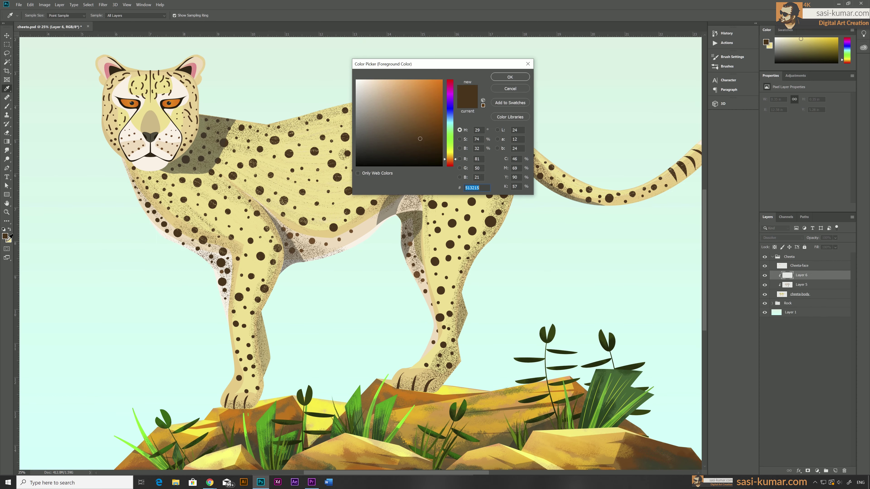
{"action": "left_click", "coordinate": [370, 86]}
{"action": "left_click", "coordinate": [509, 78]}
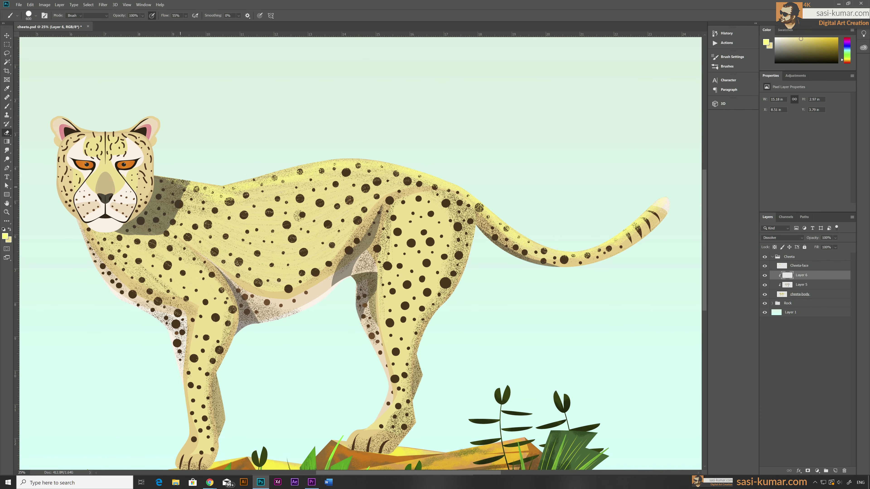
{"action": "key", "text": "e"}
{"action": "key", "text": "ctrl+plus"}
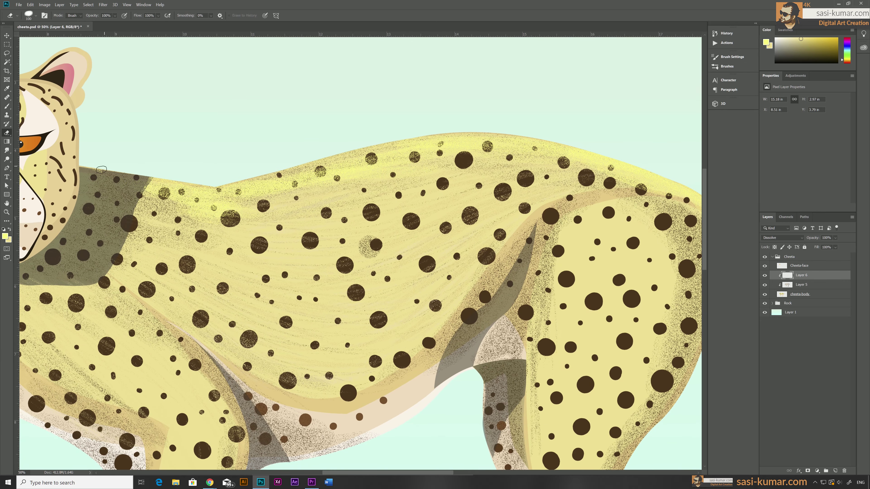
{"action": "key", "text": "b"}
{"action": "left_click_drag", "start_coordinate": [442, 302], "coordinate": [559, 147]}
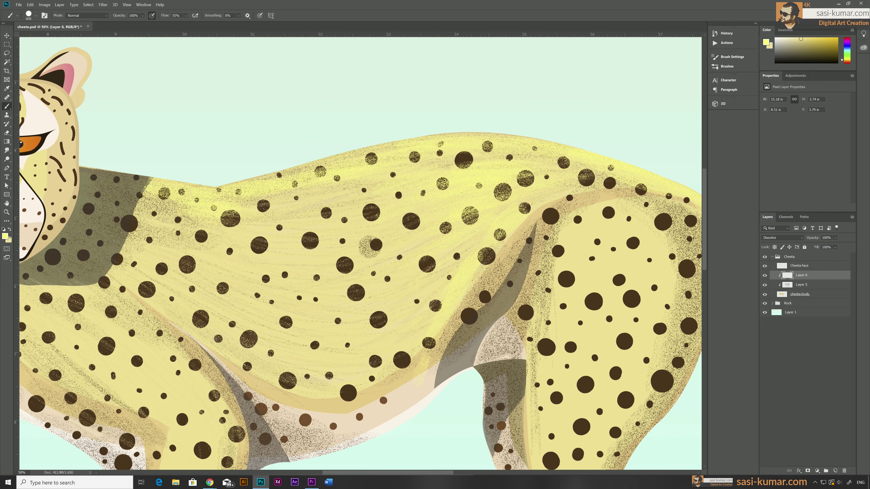
{"action": "left_click_drag", "start_coordinate": [308, 445], "coordinate": [510, 329]}
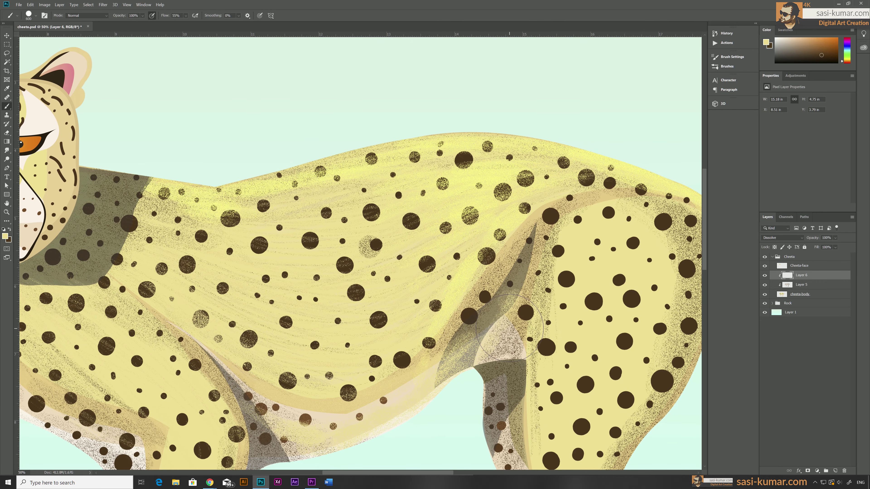
{"action": "key", "text": "ctrl+minus"}
{"action": "key", "text": "x"}
{"action": "left_click_drag", "start_coordinate": [471, 299], "coordinate": [488, 231]}
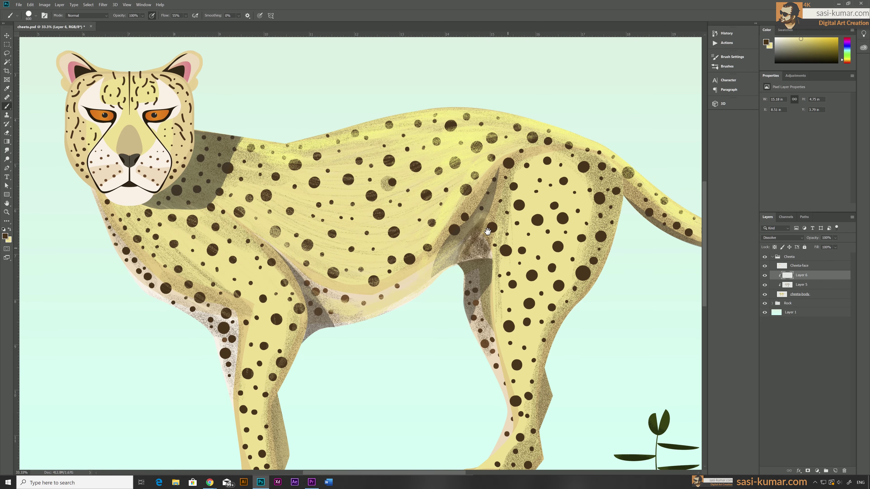
- Paint light-yellow speckle over the chest and foreleg, then lower Layer 6 to about 58% opacity
{"action": "left_click_drag", "start_coordinate": [137, 239], "coordinate": [107, 216]}
{"action": "left_click", "coordinate": [4, 236]}
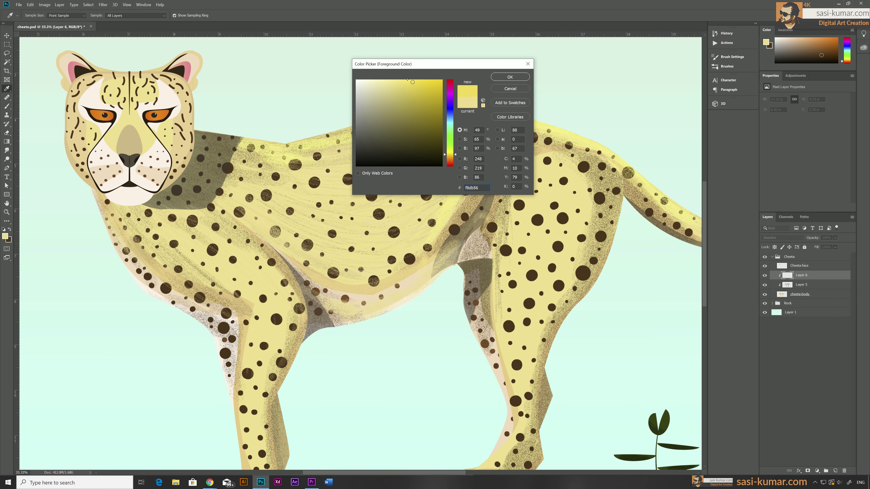
{"action": "key", "text": "Return"}
{"action": "left_click_drag", "start_coordinate": [239, 332], "coordinate": [178, 206]}
{"action": "key", "text": "ctrl+minus"}
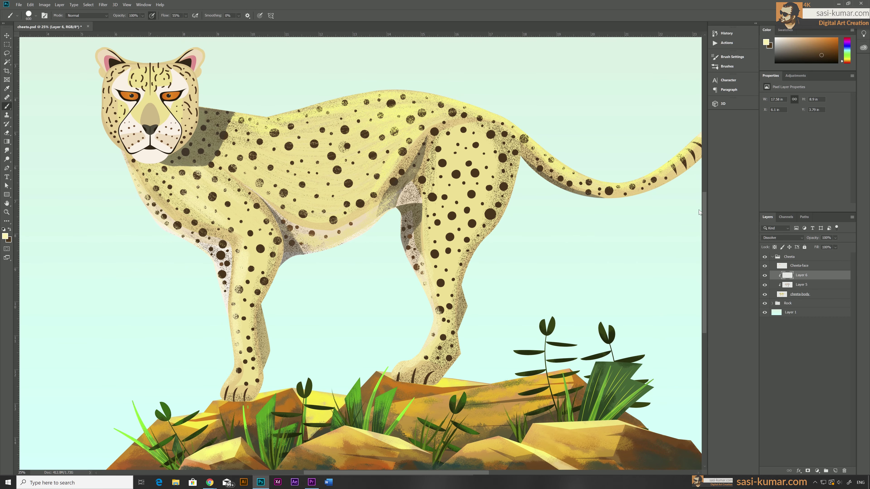
{"action": "key", "text": "ctrl+m"}
{"action": "key", "text": "Escape"}
{"action": "left_click_drag", "start_coordinate": [835, 237], "coordinate": [834, 246]}
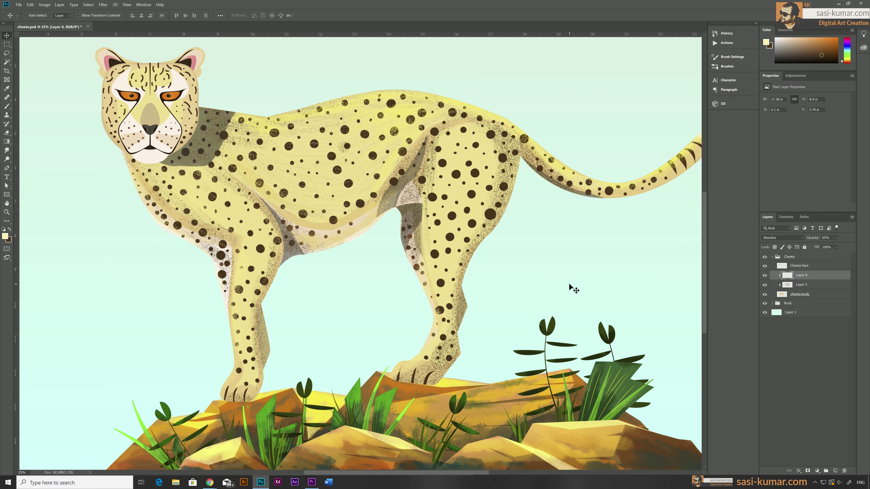
{"action": "scroll", "coordinate": [574, 289], "scroll_direction": "up", "scroll_amount": 2}
{"action": "key", "text": "ctrl+shift+alt+n"}
- Set Layer 7 to Dissolve at 34% opacity with a pale cream colour
{"action": "left_click", "coordinate": [782, 238]}
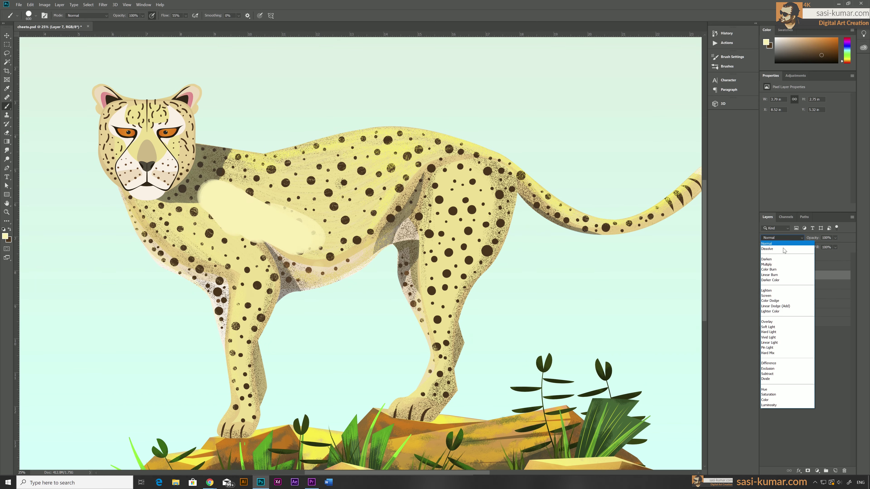
{"action": "left_click_drag", "start_coordinate": [836, 238], "coordinate": [826, 247]}
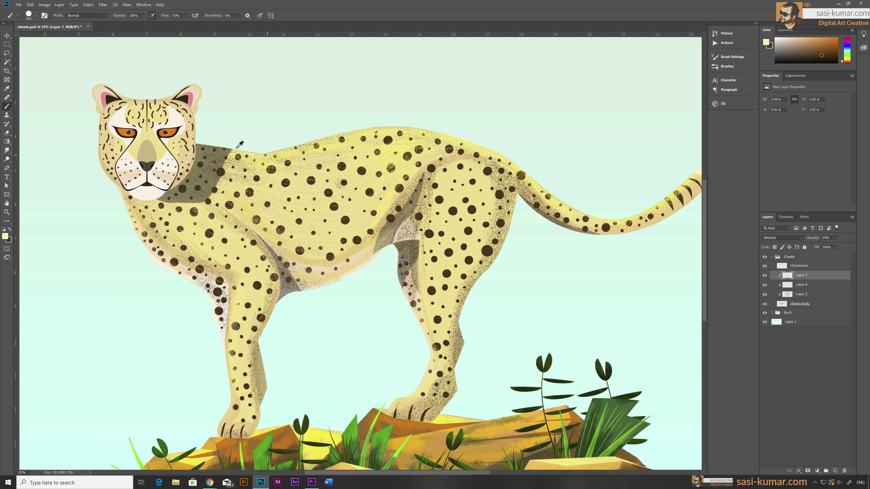
{"action": "left_click", "coordinate": [440, 313], "text": "alt"}
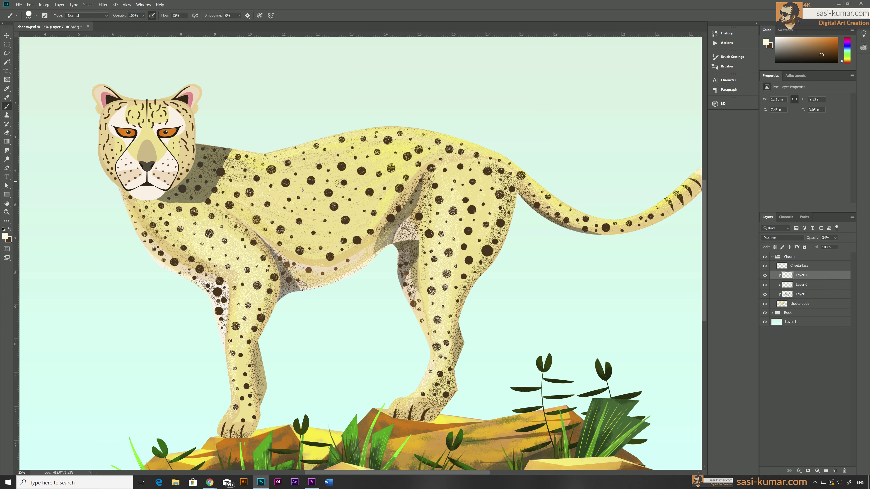
- Paint light-blue grain along the back and shoulder on Layer 8, then add a clipped Curves adjustment
{"action": "left_click", "coordinate": [836, 472]}
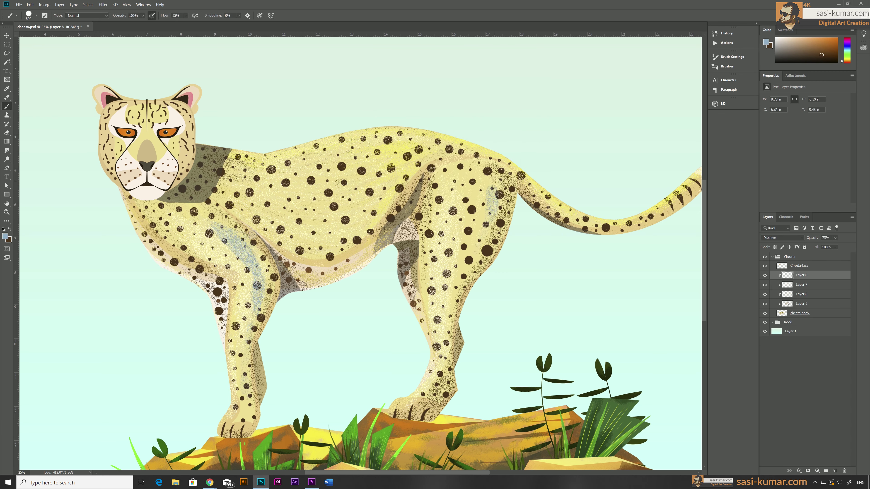
{"action": "left_click_drag", "start_coordinate": [497, 138], "coordinate": [339, 140]}
{"action": "left_click_drag", "start_coordinate": [418, 144], "coordinate": [219, 206]}
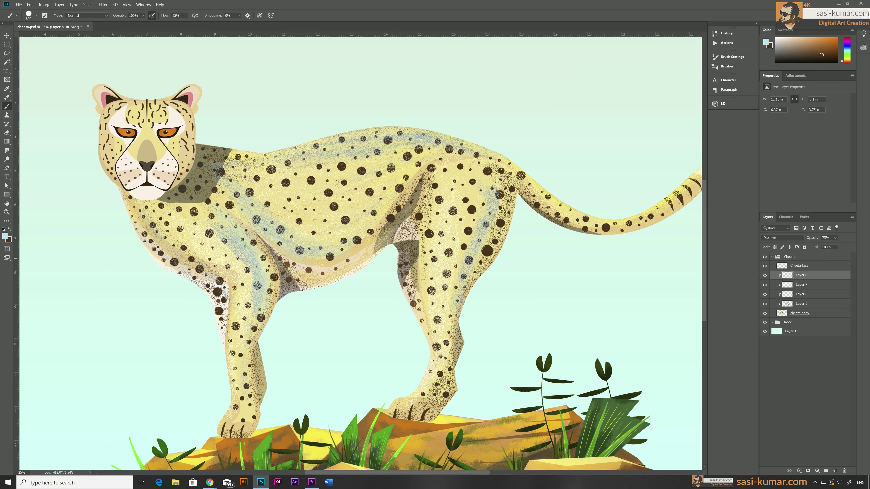
{"action": "left_click", "coordinate": [5, 236]}
{"action": "key", "text": "Return"}
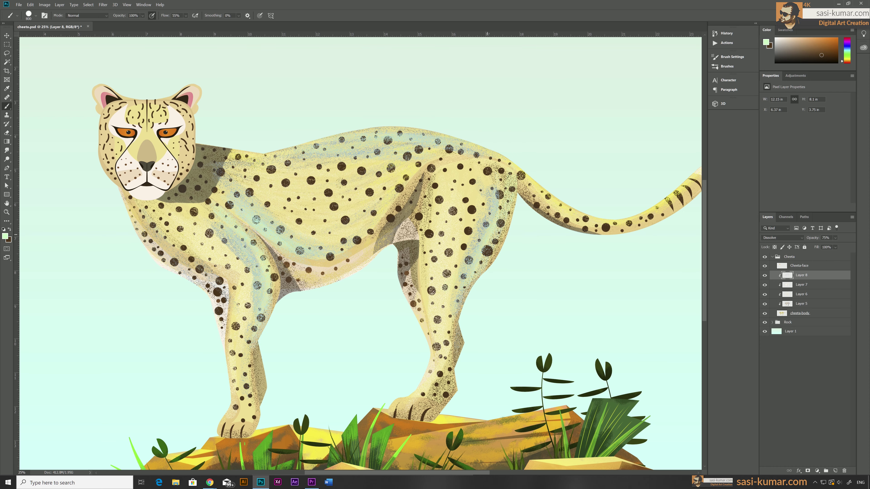
{"action": "key", "text": "ctrl+minus"}
{"action": "left_click_drag", "start_coordinate": [835, 238], "coordinate": [825, 247]}
{"action": "left_click", "coordinate": [818, 470]}
{"action": "left_click", "coordinate": [826, 387]}
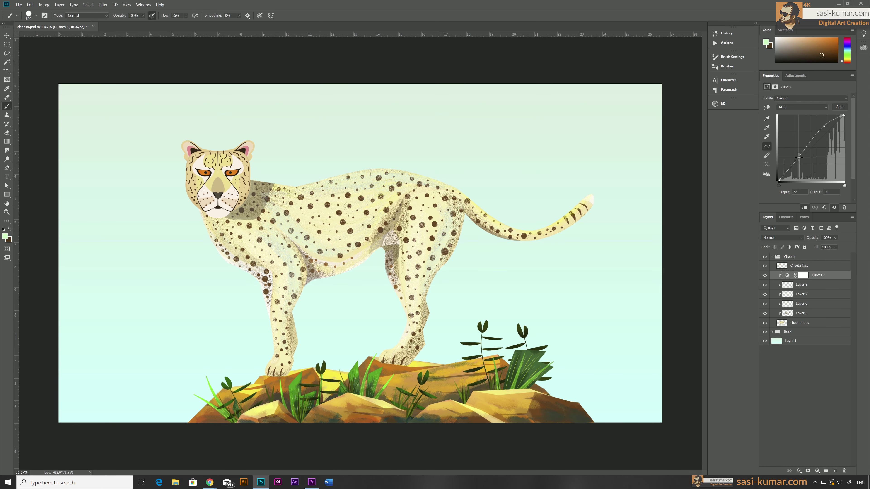
- Adjust the fur-tone curve and set the highlight layer's blend mode to Lighten
{"action": "left_click_drag", "start_coordinate": [804, 155], "coordinate": [805, 168]}
{"action": "left_click", "coordinate": [802, 285]}
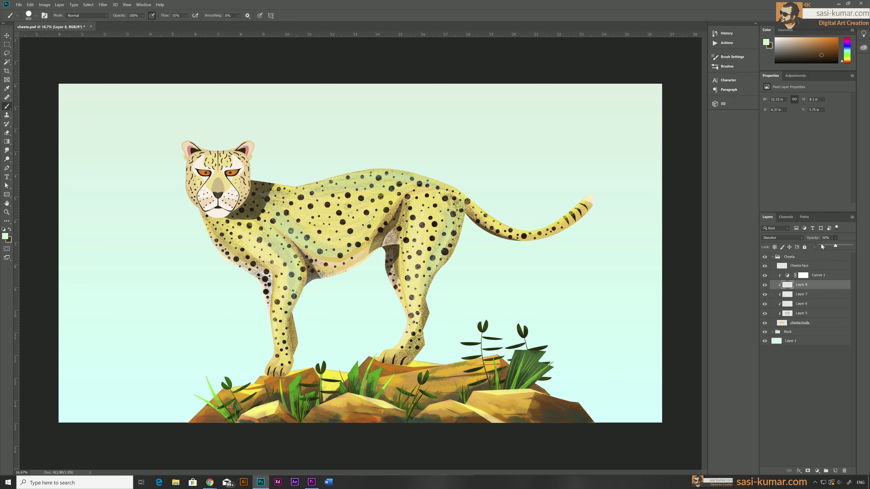
{"action": "right_click", "coordinate": [802, 285]}
{"action": "key", "text": "Escape"}
{"action": "left_click", "coordinate": [783, 238]}
{"action": "left_click", "coordinate": [776, 290]}
- Group the face layer and begin renaming the new group, starting with 'Cheeta-body'
{"action": "key", "text": "ctrl+g"}
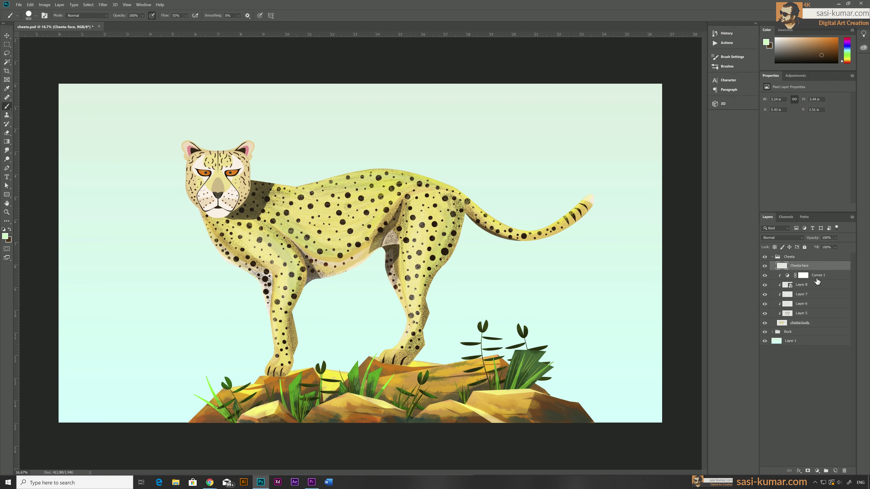
{"action": "double_click", "coordinate": [795, 274]}
{"action": "type", "text": "Cheeta-body"}
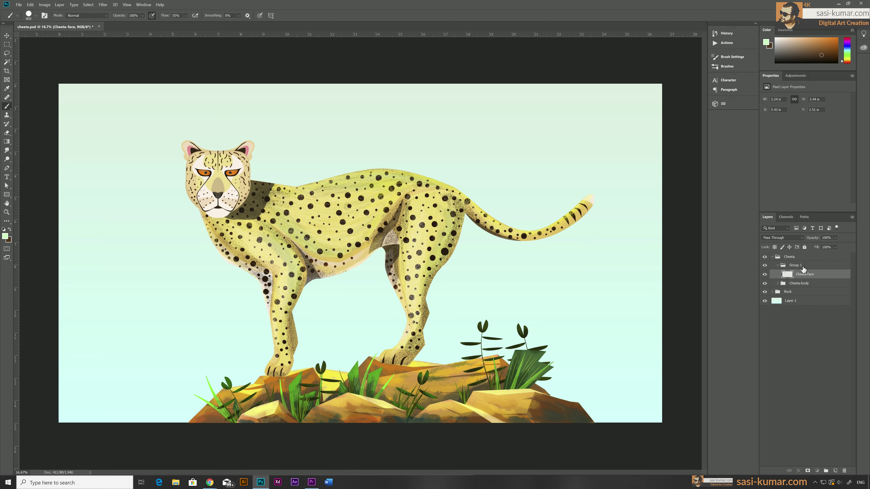
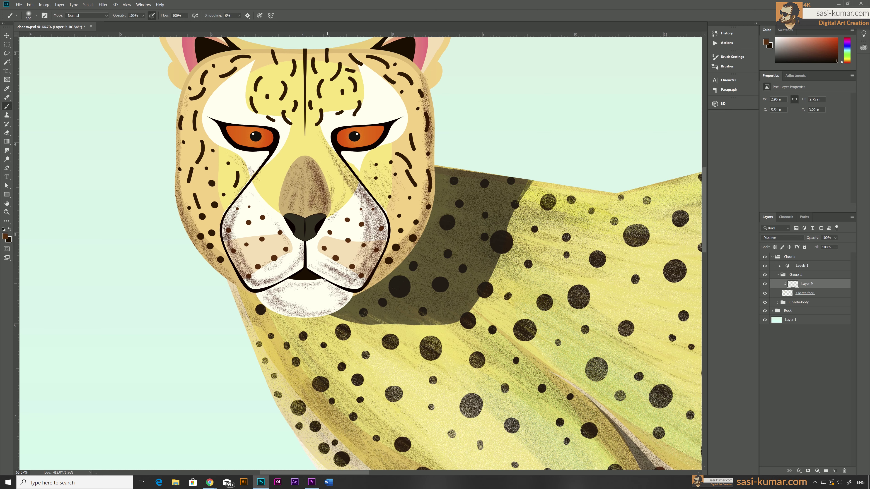
- Speckle-shade the head edge, forehead and right cheek on Layer 9 in darker brown
{"action": "left_click_drag", "start_coordinate": [406, 182], "coordinate": [432, 62]}
{"action": "left_click_drag", "start_coordinate": [387, 34], "coordinate": [356, 145]}
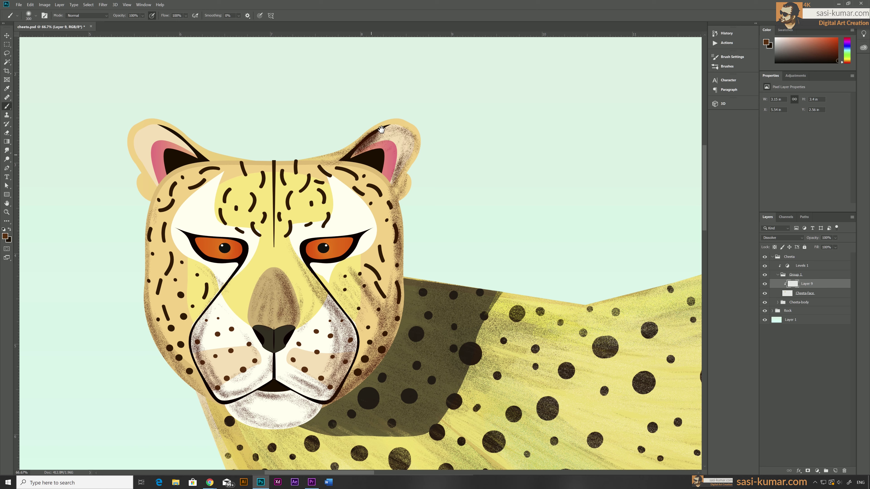
{"action": "mouse_move", "coordinate": [312, 185]}
{"action": "left_mouse_down"}
{"action": "mouse_move", "coordinate": [407, 194]}
{"action": "mouse_move", "coordinate": [377, 326]}
{"action": "mouse_move", "coordinate": [357, 360]}
{"action": "mouse_move", "coordinate": [403, 316]}
{"action": "left_mouse_up"}
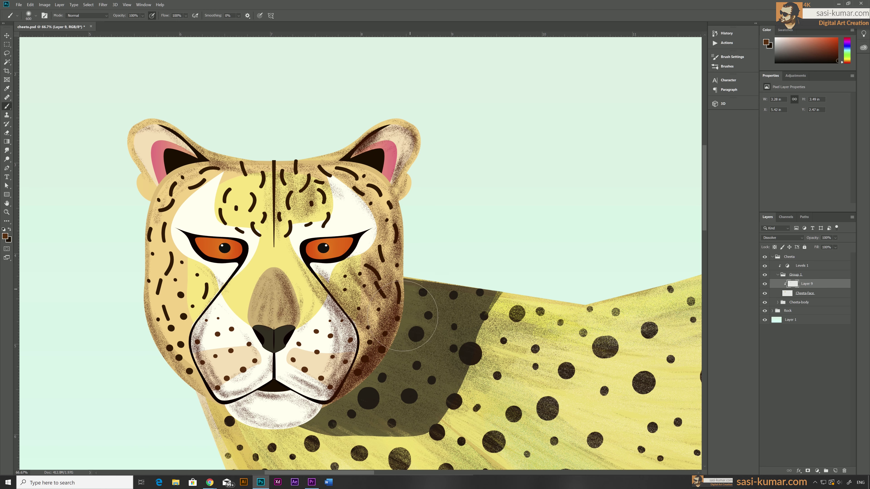
{"action": "left_click", "coordinate": [766, 42]}
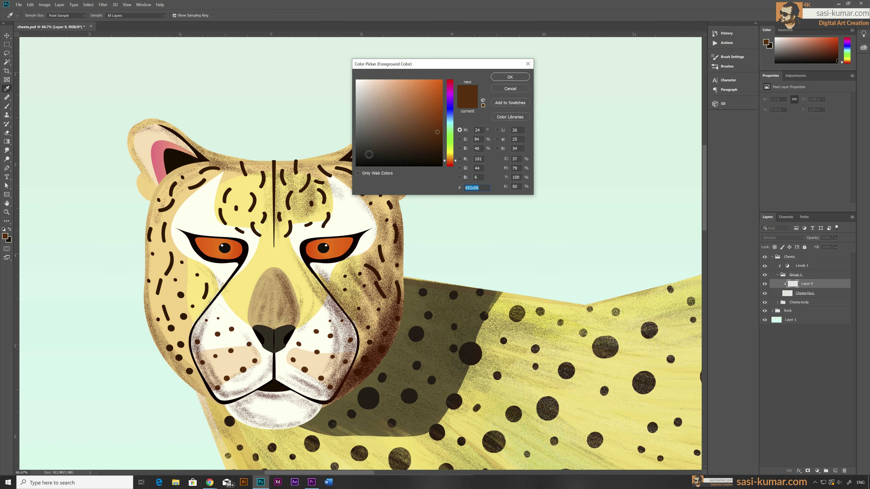
{"action": "key", "text": "Return"}
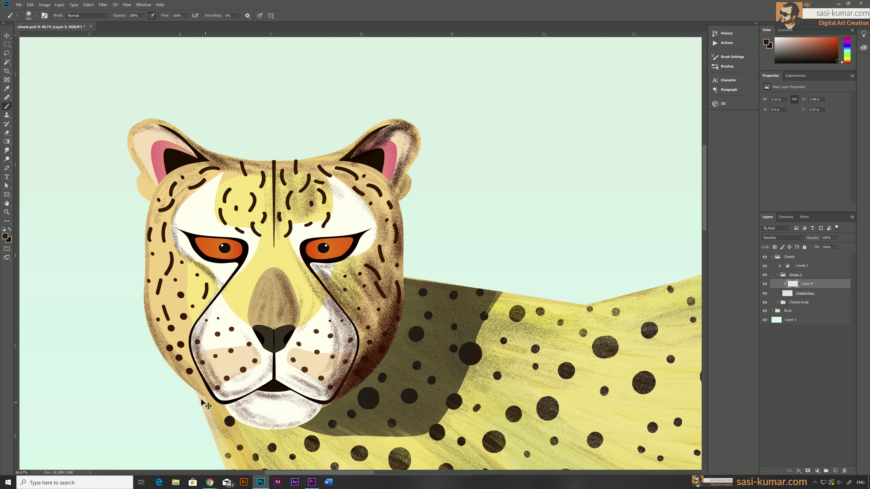
- Mask Layer 9, then brush faint blue-grey strokes on both ears on a clipped Layer 10
{"action": "left_click", "coordinate": [807, 471]}
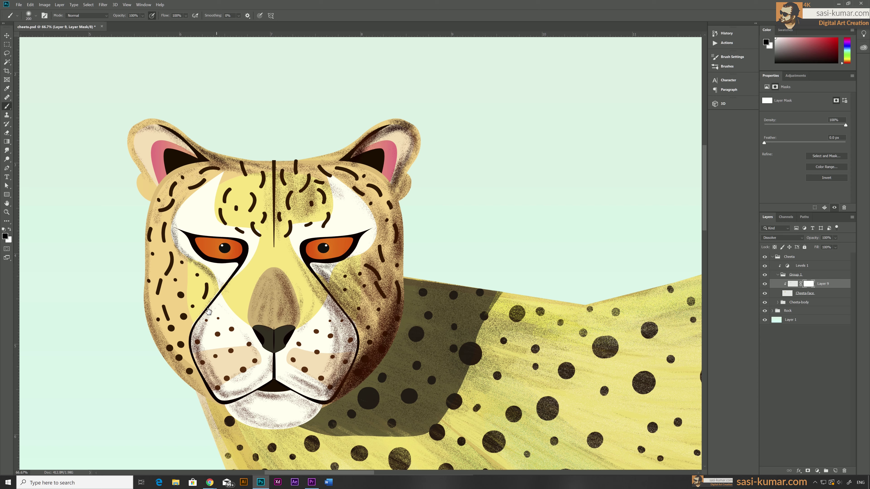
{"action": "left_click", "coordinate": [835, 472]}
{"action": "left_click", "coordinate": [767, 42]}
{"action": "key", "text": "Return"}
{"action": "left_click_drag", "start_coordinate": [193, 161], "coordinate": [233, 143]}
{"action": "left_click_drag", "start_coordinate": [349, 158], "coordinate": [393, 128]}
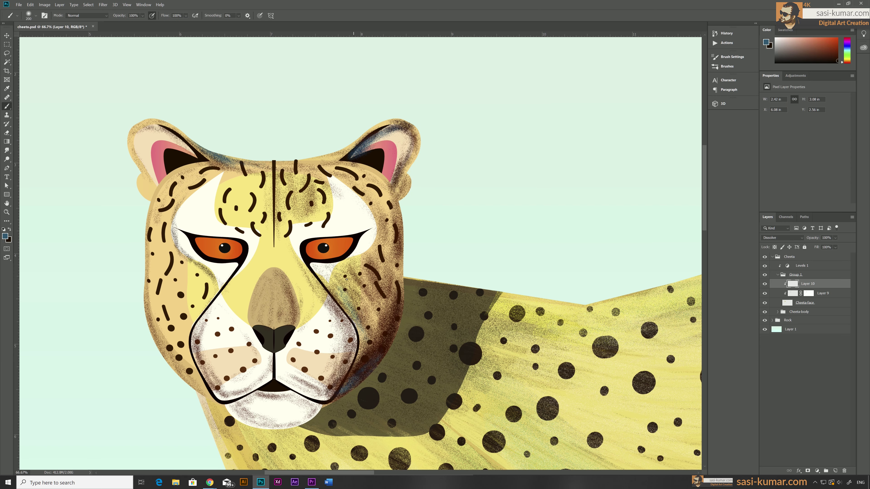
- Add clipped Layer 11 with yellow cheek strokes and a changed blend mode
{"action": "left_click", "coordinate": [834, 471]}
{"action": "left_click", "coordinate": [766, 42]}
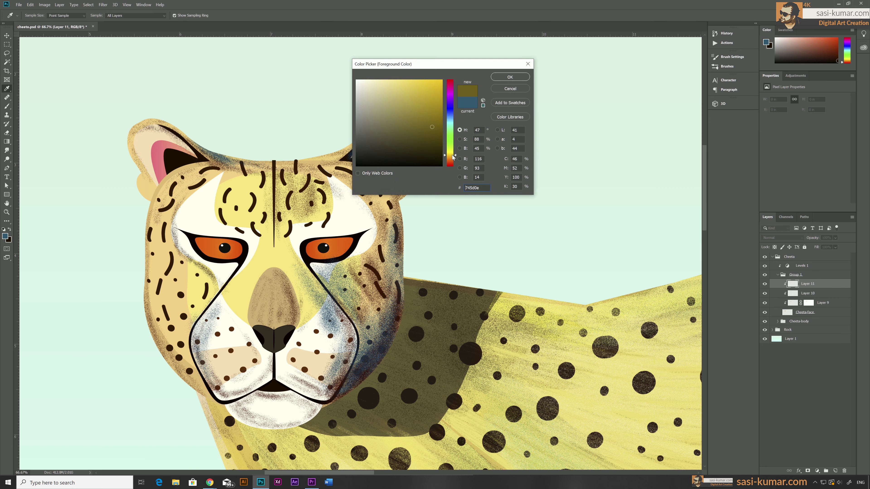
{"action": "left_click", "coordinate": [254, 275]}
{"action": "key", "text": "Return"}
{"action": "left_click", "coordinate": [783, 237]}
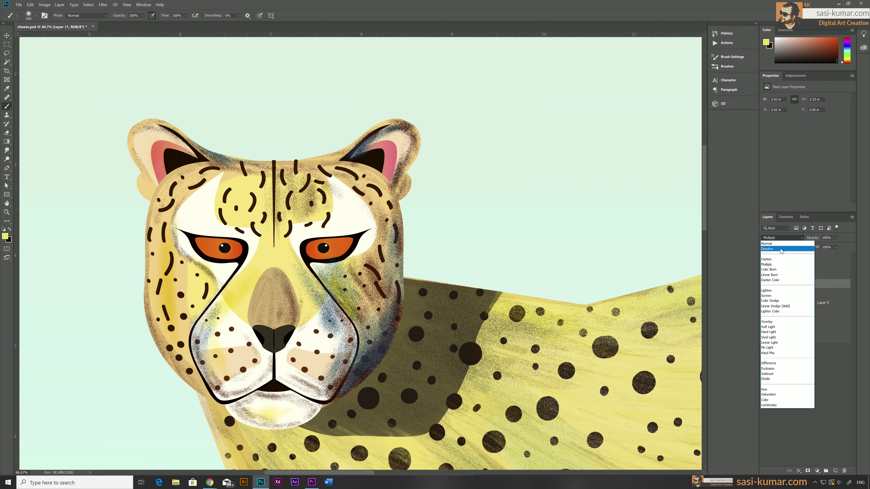
{"action": "left_click", "coordinate": [778, 308]}
- Create clipped Layer 12 with white as the colour and Dissolve blending, and convert it to a smart object
{"action": "left_click", "coordinate": [834, 470]}
{"action": "left_click", "coordinate": [828, 291], "text": "alt"}
{"action": "key", "text": "d"}
{"action": "key", "text": "x"}
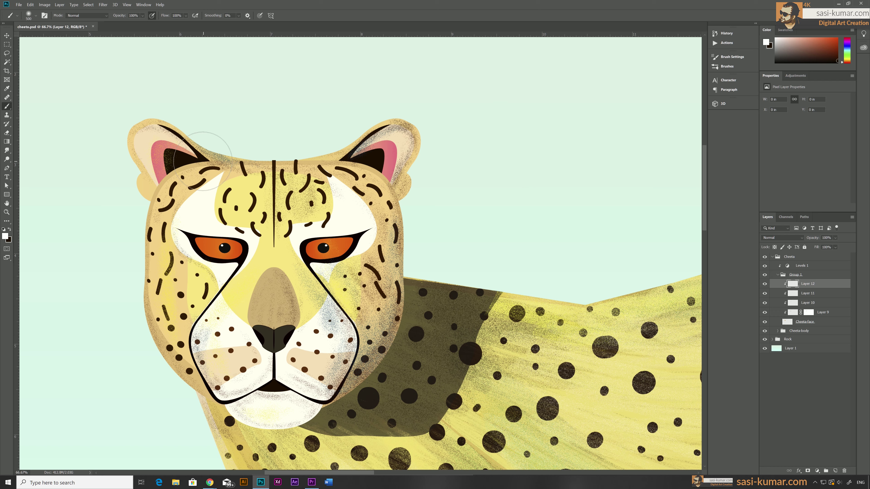
{"action": "left_click", "coordinate": [783, 237]}
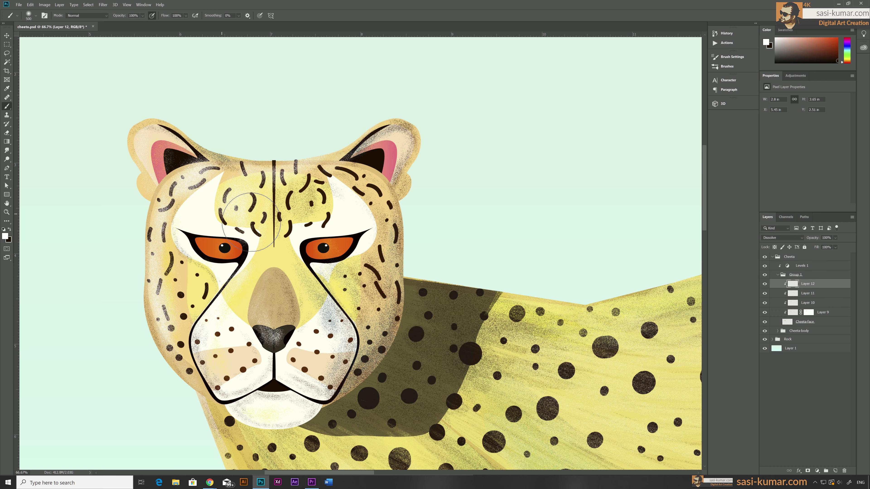
{"action": "right_click", "coordinate": [818, 284]}
{"action": "left_click", "coordinate": [820, 295]}
- Brush dark black speckles onto the cheeks and chin on clipped Layer 13
{"action": "key", "text": "ctrl+shift+alt+n"}
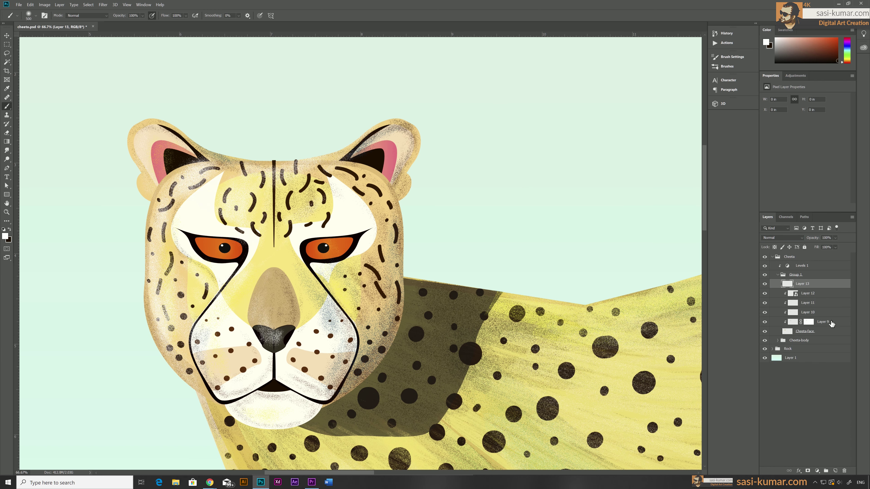
{"action": "left_click", "coordinate": [820, 290], "text": "alt"}
{"action": "key", "text": "x"}
{"action": "left_click_drag", "start_coordinate": [384, 192], "coordinate": [284, 401]}
{"action": "left_click_drag", "start_coordinate": [343, 292], "coordinate": [394, 336]}
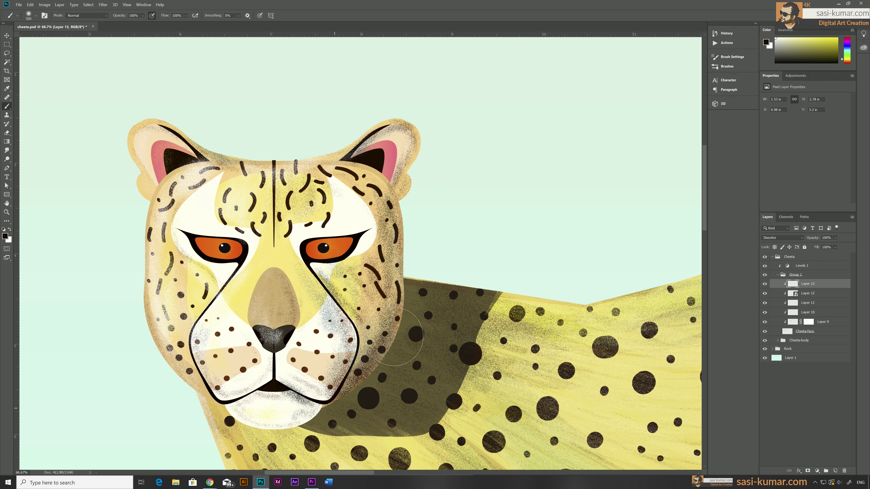
{"action": "key", "text": "ctrl+minus"}
{"action": "key", "text": "ctrl+minus"}
{"action": "key", "text": "ctrl+minus"}
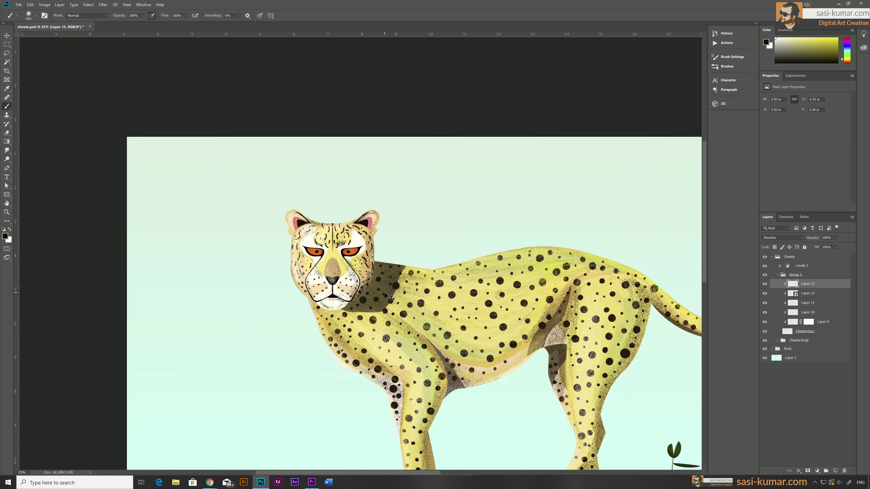
- On Layer 15, paint light soft strokes over the cheetah's back, chest and legs
{"action": "left_click", "coordinate": [808, 293], "text": "shift"}
{"action": "left_click", "coordinate": [785, 281]}
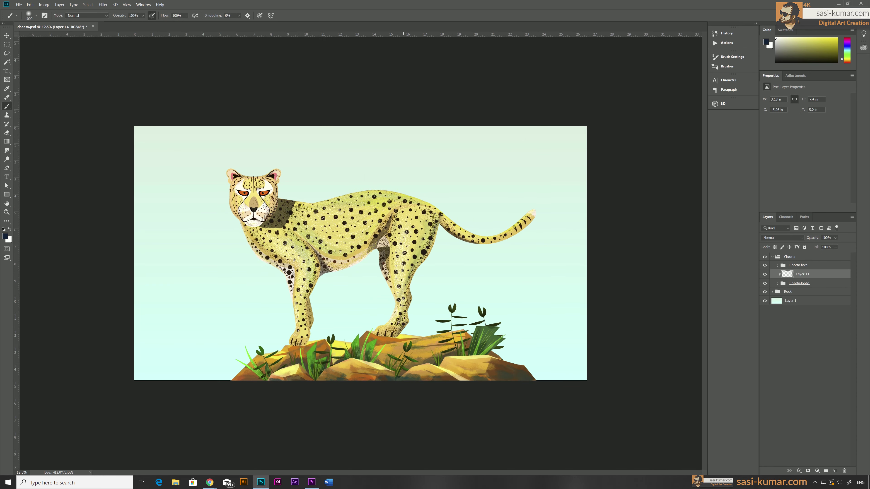
{"action": "key", "text": "ctrl+plus"}
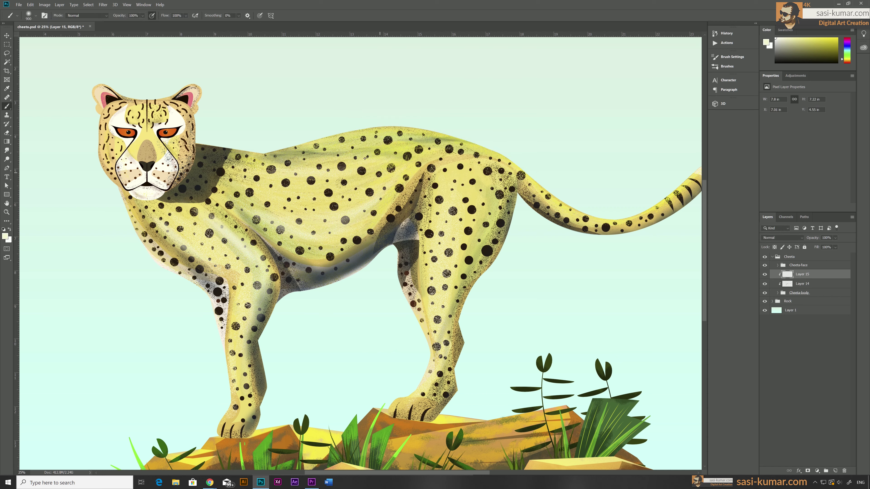
{"action": "mouse_move", "coordinate": [364, 158]}
{"action": "left_mouse_down"}
{"action": "mouse_move", "coordinate": [278, 163]}
{"action": "mouse_move", "coordinate": [422, 127]}
{"action": "left_mouse_up"}
{"action": "left_click_drag", "start_coordinate": [125, 197], "coordinate": [174, 264]}
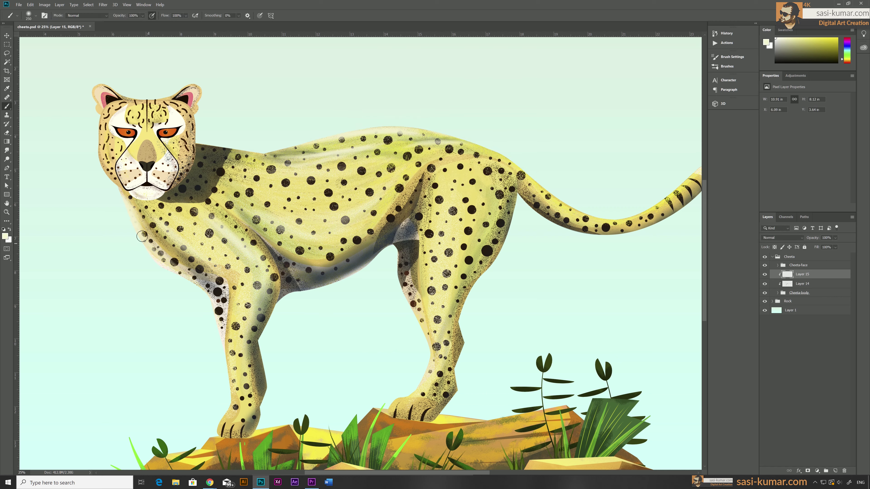
{"action": "left_click_drag", "start_coordinate": [140, 233], "coordinate": [187, 274]}
{"action": "left_click_drag", "start_coordinate": [234, 284], "coordinate": [235, 403]}
- Soften the remaining leg and lower-body spots and lighten the tail and top of the back
{"action": "left_click_drag", "start_coordinate": [226, 267], "coordinate": [229, 340]}
{"action": "left_click_drag", "start_coordinate": [426, 228], "coordinate": [429, 319]}
{"action": "left_click_drag", "start_coordinate": [409, 312], "coordinate": [406, 281]}
{"action": "scroll", "coordinate": [425, 399], "scroll_direction": "right", "scroll_amount": 5}
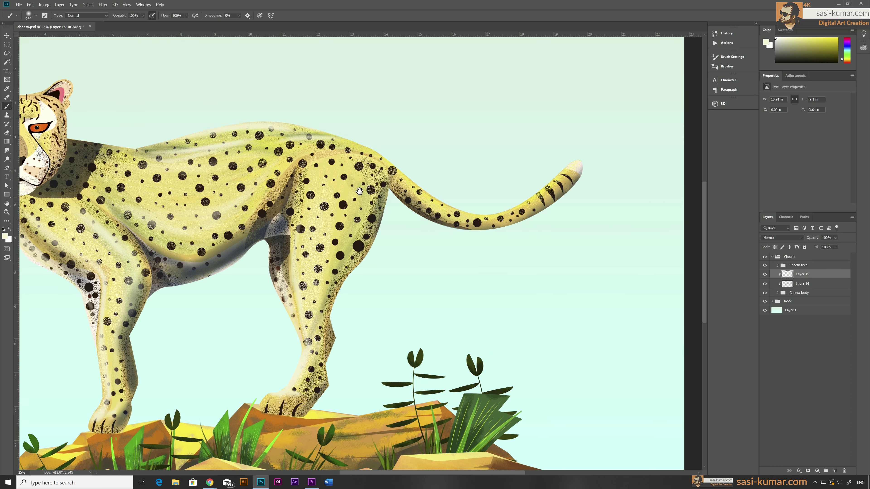
{"action": "left_click_drag", "start_coordinate": [401, 216], "coordinate": [466, 173]}
{"action": "scroll", "coordinate": [445, 200], "scroll_direction": "right", "scroll_amount": 3}
{"action": "left_click_drag", "start_coordinate": [152, 156], "coordinate": [319, 123]}
- Paint a soft pink glow along the belly on new Layer 16
{"action": "key", "text": "ctrl+shift+alt+n"}
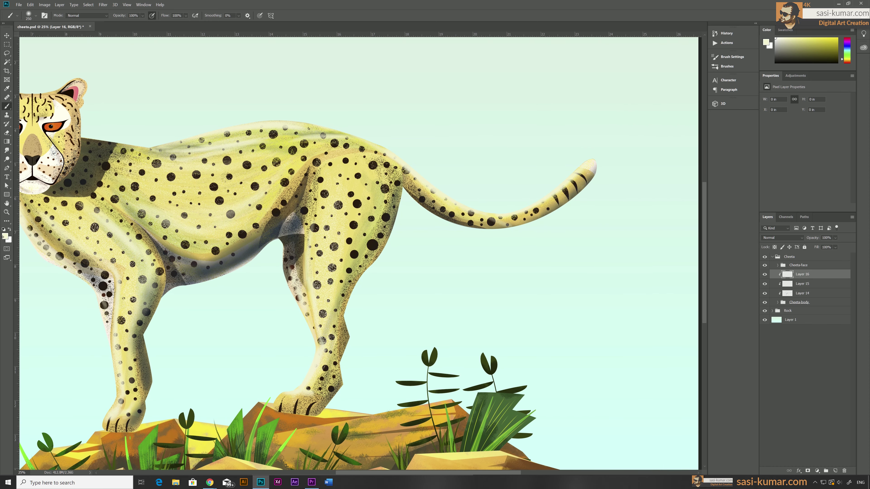
{"action": "left_click_drag", "start_coordinate": [295, 214], "coordinate": [167, 251]}
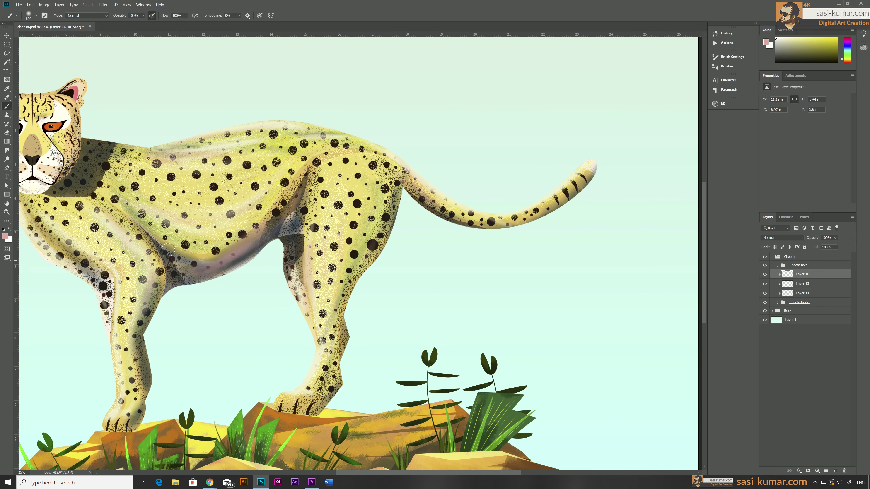
{"action": "scroll", "coordinate": [52, 144], "scroll_direction": "up", "scroll_amount": 3}
- Paint a bluish tint over the right cheek on new Layer 17
{"action": "key", "text": "ctrl+shift+alt+n"}
{"action": "left_click_drag", "start_coordinate": [308, 226], "coordinate": [274, 291]}
{"action": "left_click_drag", "start_coordinate": [298, 236], "coordinate": [295, 249]}
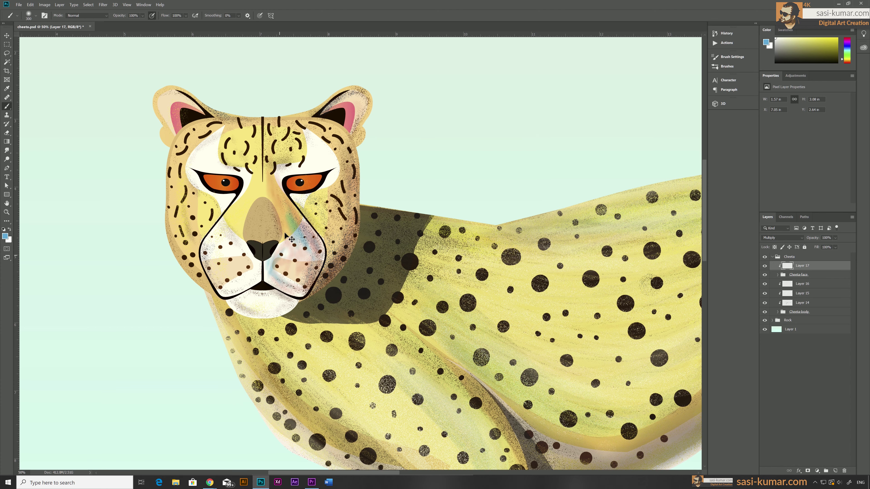
- Fade the bluish cheek layer (Layer 17) to 25% opacity
{"action": "key", "text": "2"}
{"action": "key", "text": "5"}
{"action": "key", "text": "ctrl+minus"}
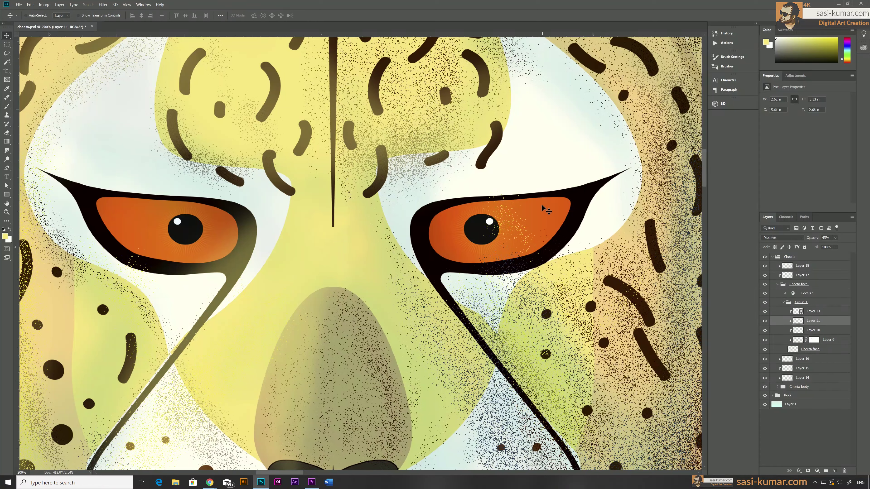
- Paint orange over both eyes and the left pupil on a new clipped layer
{"action": "key", "text": "Return"}
{"action": "key", "text": "b"}
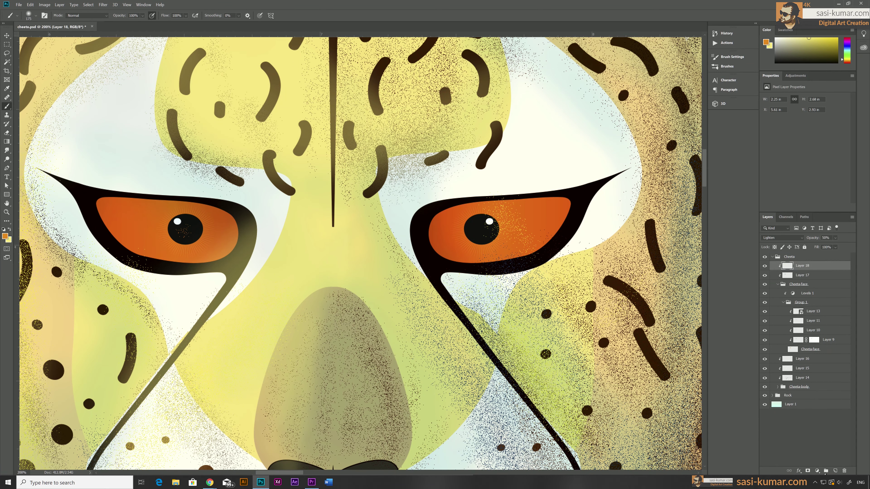
{"action": "key", "text": "ctrl+shift+alt+n"}
{"action": "left_click_drag", "start_coordinate": [144, 226], "coordinate": [210, 222]}
{"action": "left_click_drag", "start_coordinate": [445, 220], "coordinate": [452, 217]}
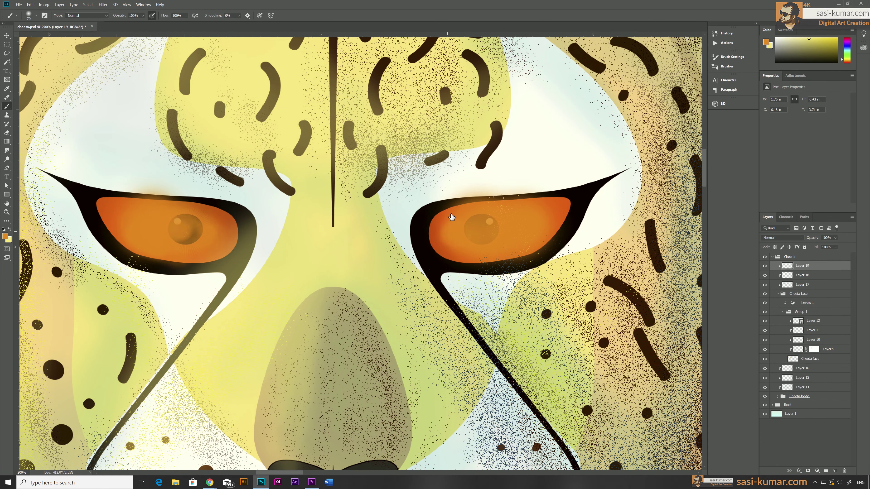
{"action": "left_click_drag", "start_coordinate": [192, 230], "coordinate": [164, 226]}
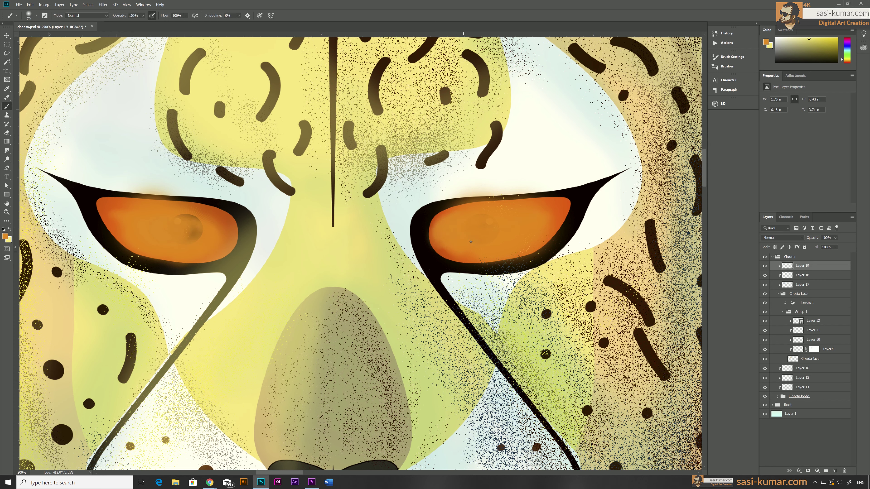
- Erase the orange glow along the edges of both eyes
{"action": "key", "text": "e"}
{"action": "left_click_drag", "start_coordinate": [97, 202], "coordinate": [192, 267]}
{"action": "left_click_drag", "start_coordinate": [442, 201], "coordinate": [542, 188]}
{"action": "left_click_drag", "start_coordinate": [487, 266], "coordinate": [534, 253]}
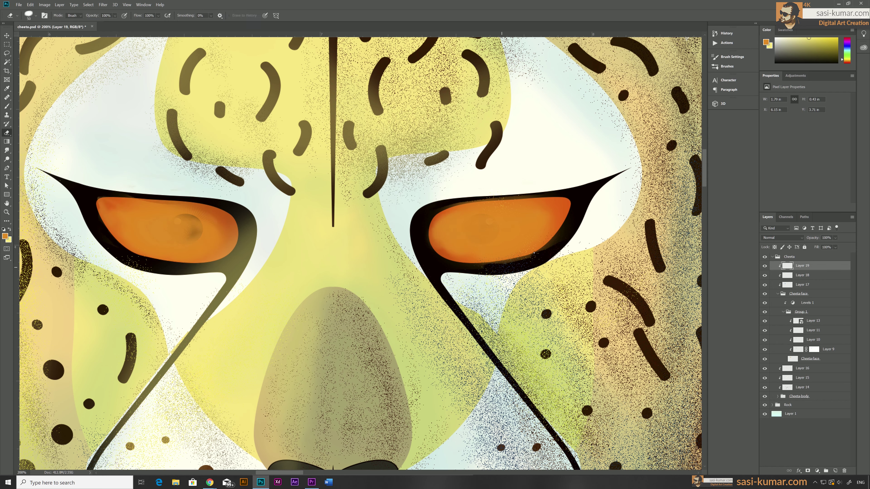
- Mask the eye glow layer and reveal the right pupil through the mask
{"action": "left_click", "coordinate": [808, 471]}
{"action": "key", "text": "b"}
{"action": "right_click", "coordinate": [268, 137]}
{"action": "left_click", "coordinate": [309, 178]}
{"action": "left_click_drag", "start_coordinate": [490, 237], "coordinate": [468, 216]}
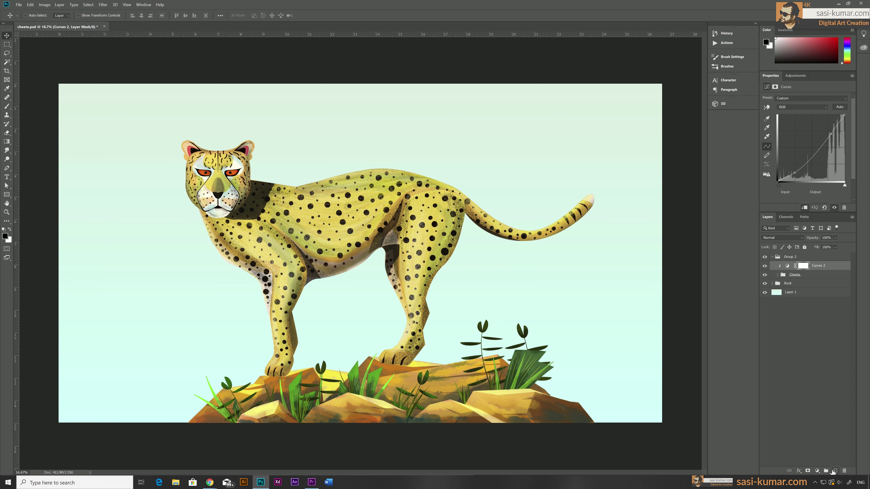
- On clipped Color Burn Layer 20, darken the cheetah's edges, feet, back and tail in red
{"action": "left_click", "coordinate": [833, 471]}
{"action": "left_click", "coordinate": [766, 42]}
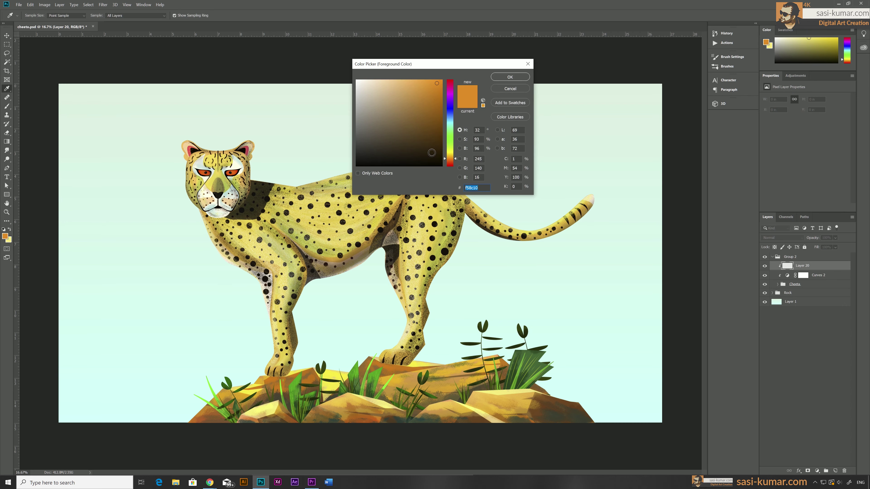
{"action": "left_click", "coordinate": [783, 237]}
{"action": "left_click", "coordinate": [777, 270]}
{"action": "key", "text": "b"}
{"action": "left_click_drag", "start_coordinate": [294, 255], "coordinate": [345, 261]}
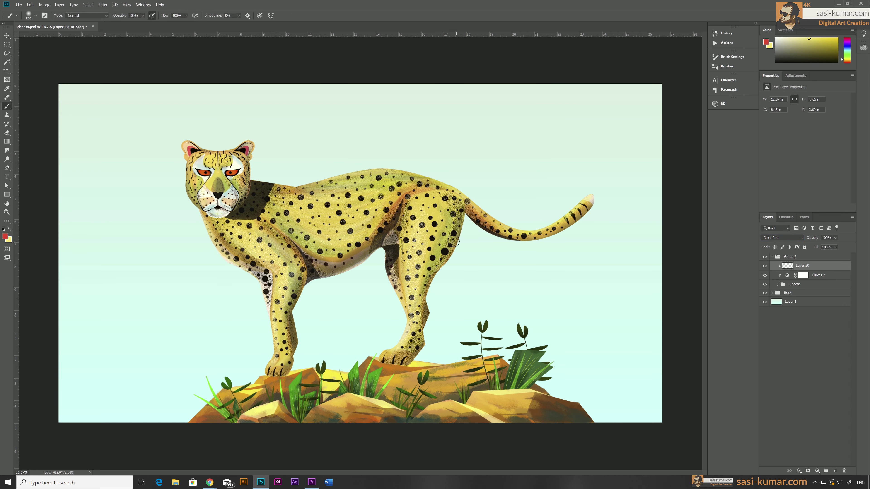
{"action": "left_click_drag", "start_coordinate": [241, 223], "coordinate": [303, 340]}
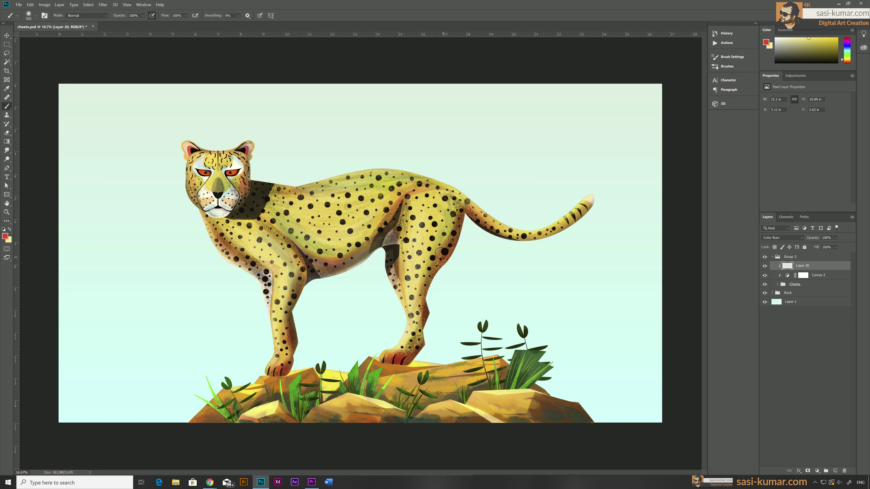
- On clipped Color Dodge Layer 21, brighten the body, spots, legs and head in yellow
{"action": "left_click", "coordinate": [833, 471]}
{"action": "key", "text": "x"}
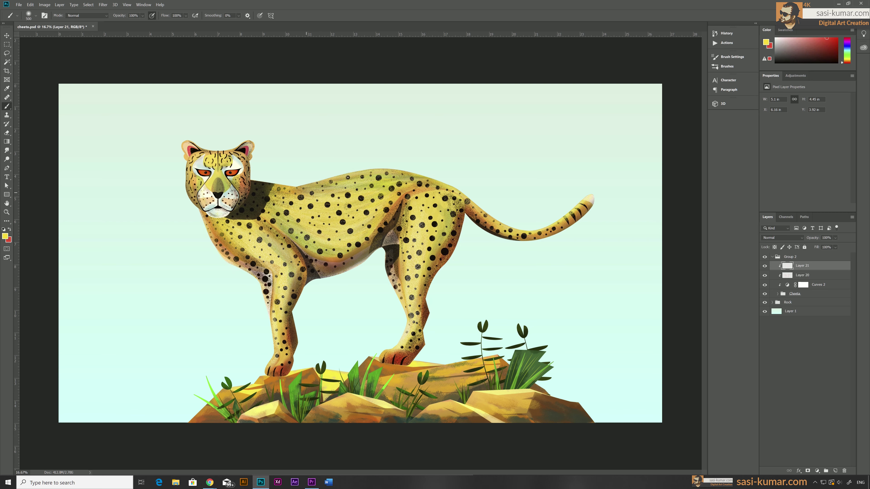
{"action": "left_click_drag", "start_coordinate": [226, 240], "coordinate": [343, 182]}
{"action": "left_click_drag", "start_coordinate": [260, 211], "coordinate": [184, 136]}
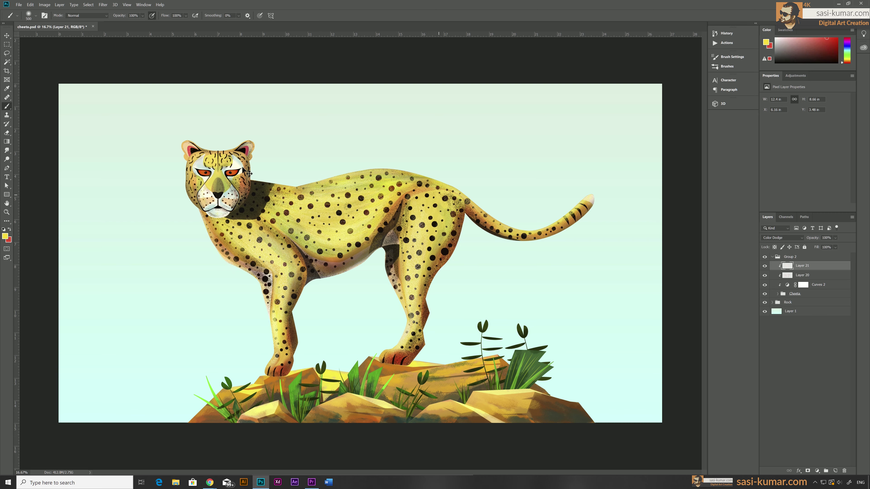
{"action": "scroll", "coordinate": [184, 135], "scroll_direction": "up", "scroll_amount": 3}
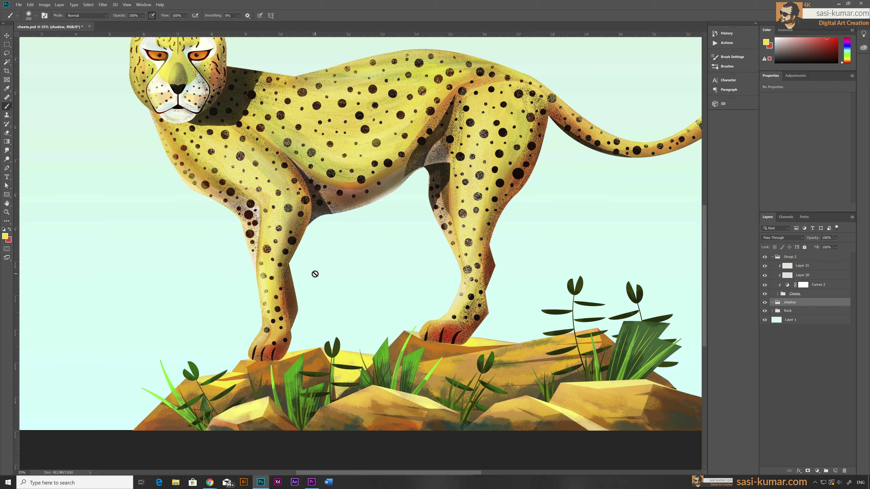
- In a new shadow group, paint a black Multiply shadow under the paws on the rock
{"action": "key", "text": "ctrl+shift+n"}
{"action": "key", "text": "Return"}
{"action": "left_click", "coordinate": [783, 238]}
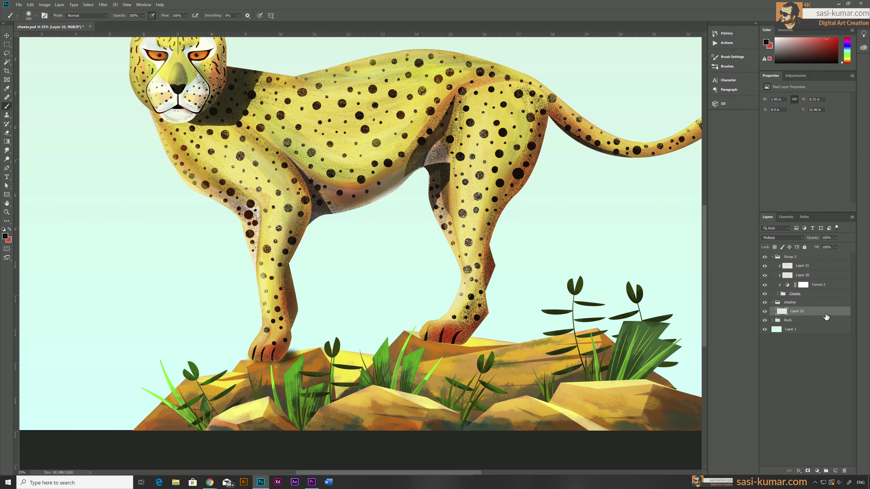
{"action": "left_click_drag", "start_coordinate": [320, 350], "coordinate": [514, 343]}
- Mask the shadow layer to the rock's outline
{"action": "left_click", "coordinate": [772, 321]}
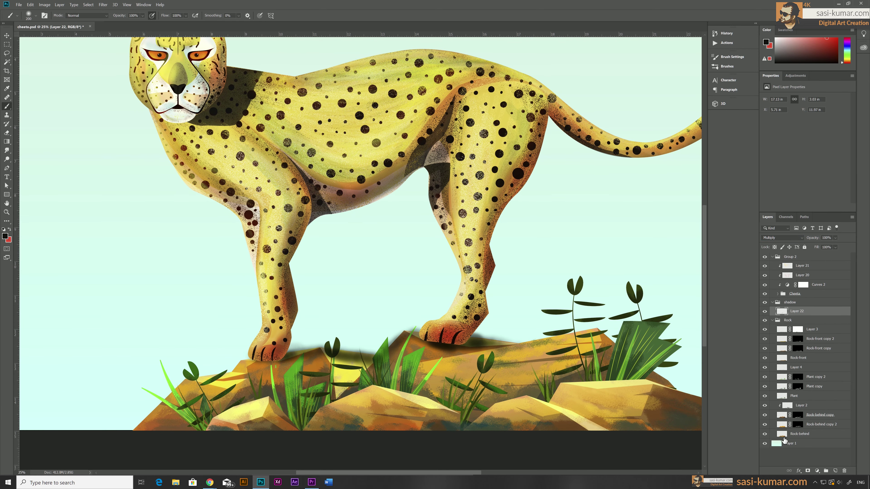
{"action": "left_click", "coordinate": [782, 434], "text": "ctrl"}
{"action": "left_click", "coordinate": [808, 471]}
{"action": "key", "text": "bracketright"}
{"action": "key", "text": "bracketright"}
{"action": "key", "text": "bracketright"}
{"action": "scroll", "coordinate": [455, 306], "scroll_direction": "down", "scroll_amount": 1}
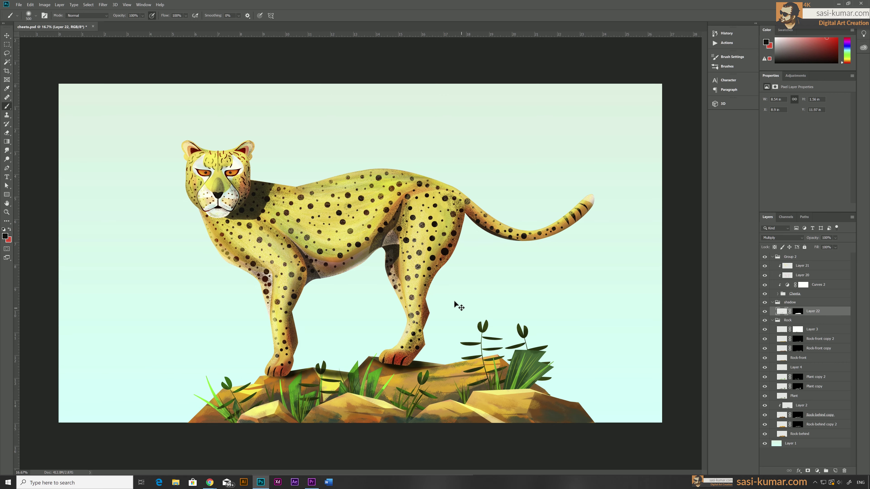
- Collapse the Rock, shadow and cheetah groups
{"action": "left_click", "coordinate": [772, 320]}
{"action": "left_click", "coordinate": [773, 302]}
{"action": "left_click", "coordinate": [772, 256]}
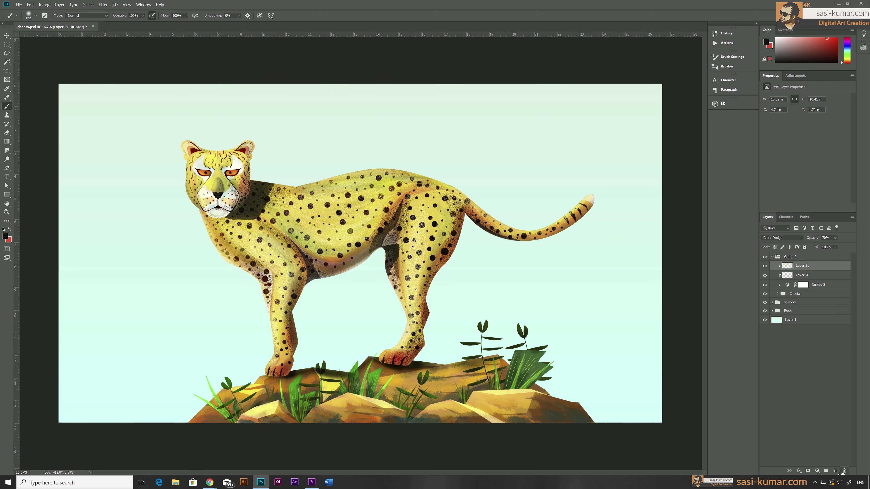
{"action": "key", "text": "v"}
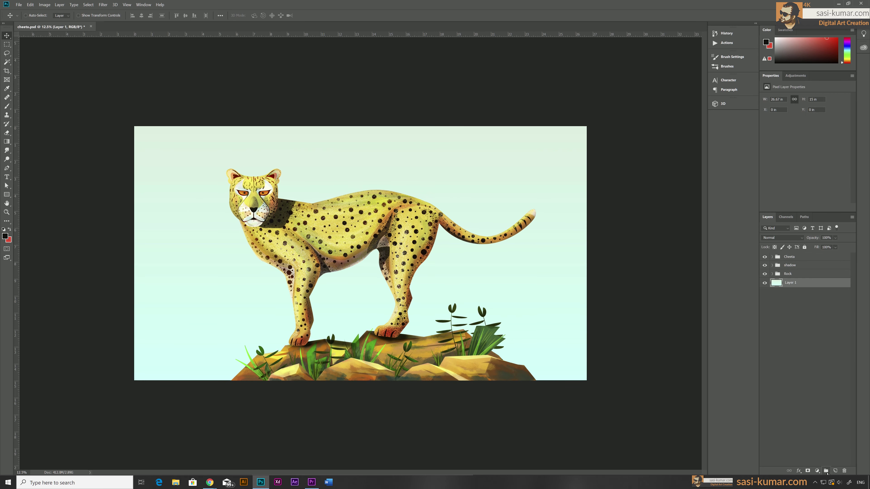
- Start a Trees group with new Layer 23 and a pencil-like brush
{"action": "left_click_drag", "start_coordinate": [454, 109], "coordinate": [450, 164]}
{"action": "key", "text": "Return"}
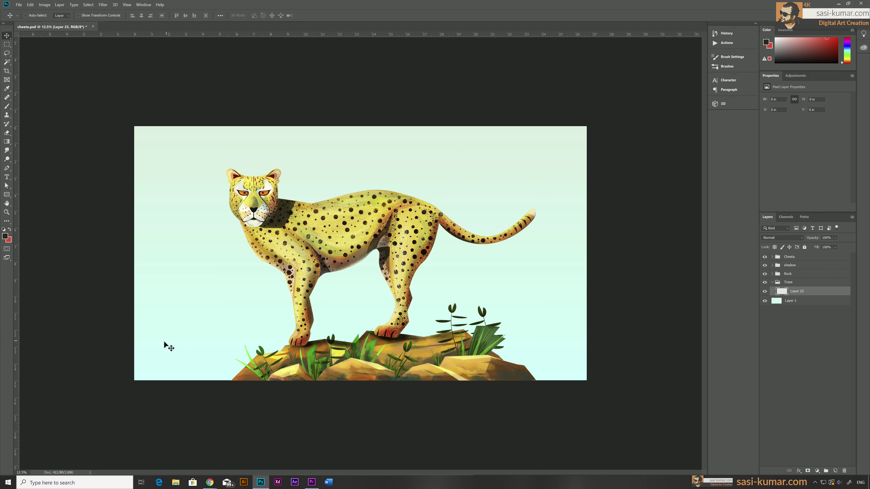
{"action": "key", "text": "b"}
{"action": "right_click", "coordinate": [165, 346]}
{"action": "key", "text": "Escape"}
{"action": "left_click_drag", "start_coordinate": [185, 224], "coordinate": [180, 254]}
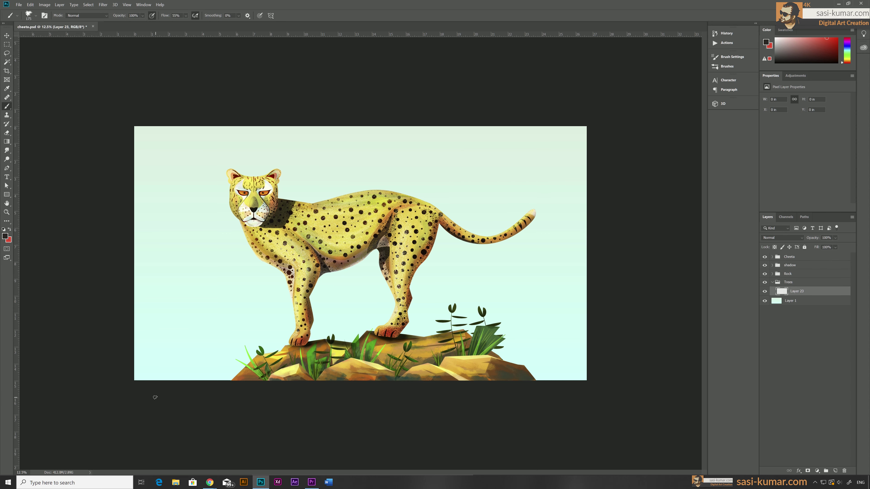
- Sketch tree trunks and branches on the left side and upper middle
{"action": "left_click_drag", "start_coordinate": [156, 380], "coordinate": [168, 242]}
{"action": "left_click_drag", "start_coordinate": [154, 133], "coordinate": [148, 302]}
{"action": "left_click_drag", "start_coordinate": [174, 155], "coordinate": [164, 379]}
{"action": "left_click_drag", "start_coordinate": [200, 129], "coordinate": [186, 234]}
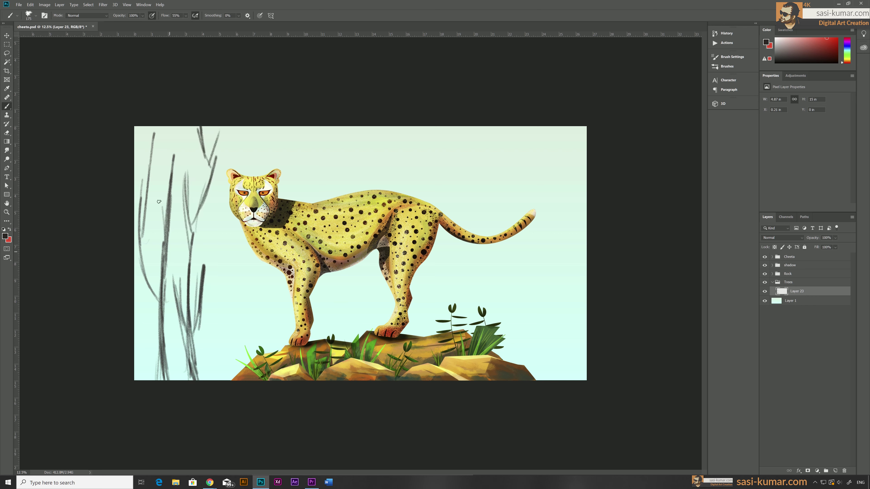
{"action": "left_click_drag", "start_coordinate": [186, 156], "coordinate": [170, 216]}
{"action": "left_click_drag", "start_coordinate": [147, 292], "coordinate": [139, 379]}
{"action": "left_click_drag", "start_coordinate": [252, 243], "coordinate": [223, 379]}
- Sketch branches in the upper right and trunks on the right and lower left
{"action": "left_click_drag", "start_coordinate": [324, 128], "coordinate": [289, 168]}
{"action": "left_click_drag", "start_coordinate": [399, 140], "coordinate": [348, 177]}
{"action": "left_click_drag", "start_coordinate": [560, 135], "coordinate": [480, 210]}
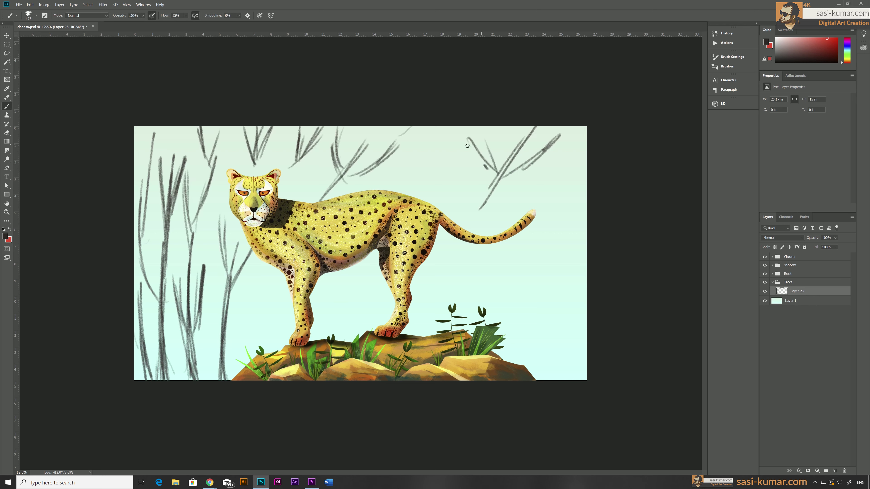
{"action": "left_click_drag", "start_coordinate": [478, 128], "coordinate": [452, 202]}
{"action": "left_click_drag", "start_coordinate": [564, 271], "coordinate": [541, 380]}
{"action": "left_click_drag", "start_coordinate": [587, 233], "coordinate": [546, 341]}
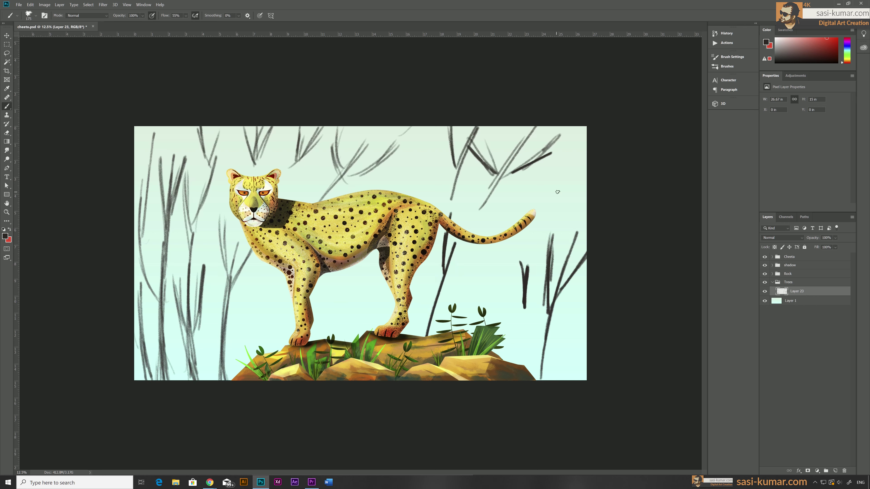
{"action": "left_click_drag", "start_coordinate": [587, 127], "coordinate": [554, 204]}
{"action": "mouse_move", "coordinate": [171, 218]}
{"action": "left_mouse_down"}
{"action": "mouse_move", "coordinate": [165, 381]}
{"action": "mouse_move", "coordinate": [176, 153]}
{"action": "left_mouse_up"}
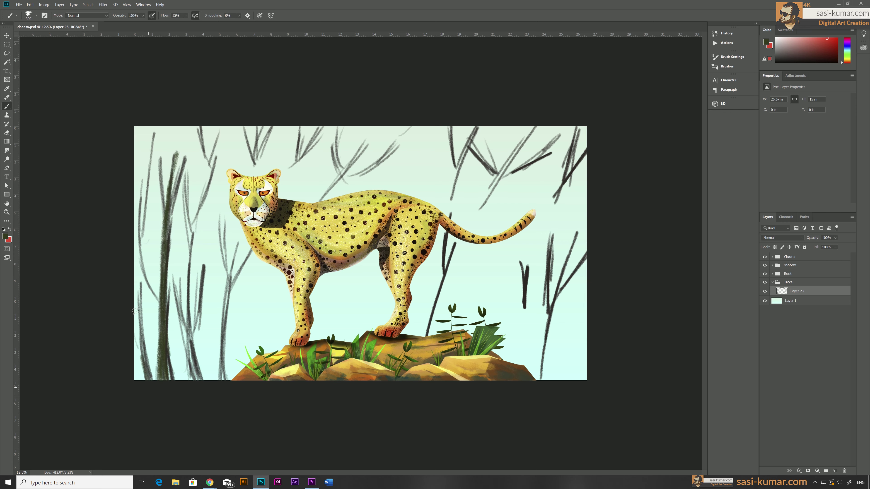
- Paint dark green over the left trunks and the top branches
{"action": "left_click_drag", "start_coordinate": [147, 380], "coordinate": [135, 237]}
{"action": "left_click_drag", "start_coordinate": [152, 133], "coordinate": [139, 259]}
{"action": "left_click_drag", "start_coordinate": [199, 379], "coordinate": [180, 308]}
{"action": "left_click_drag", "start_coordinate": [240, 230], "coordinate": [207, 334]}
{"action": "left_click_drag", "start_coordinate": [250, 247], "coordinate": [224, 380]}
{"action": "left_click_drag", "start_coordinate": [188, 308], "coordinate": [187, 151]}
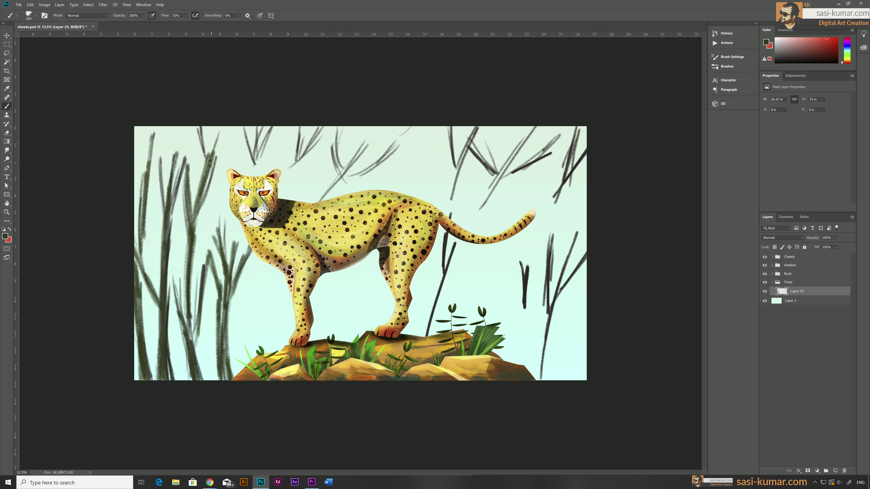
{"action": "left_click_drag", "start_coordinate": [270, 126], "coordinate": [243, 168]}
{"action": "left_click_drag", "start_coordinate": [373, 126], "coordinate": [322, 200]}
- Paint dark green over the upper-right branches and the right and left trunks
{"action": "left_click_drag", "start_coordinate": [285, 354], "coordinate": [266, 268]}
{"action": "left_click_drag", "start_coordinate": [446, 336], "coordinate": [466, 137]}
{"action": "left_click_drag", "start_coordinate": [533, 127], "coordinate": [466, 228]}
{"action": "left_click_drag", "start_coordinate": [475, 142], "coordinate": [500, 178]}
{"action": "left_click_drag", "start_coordinate": [582, 224], "coordinate": [539, 374]}
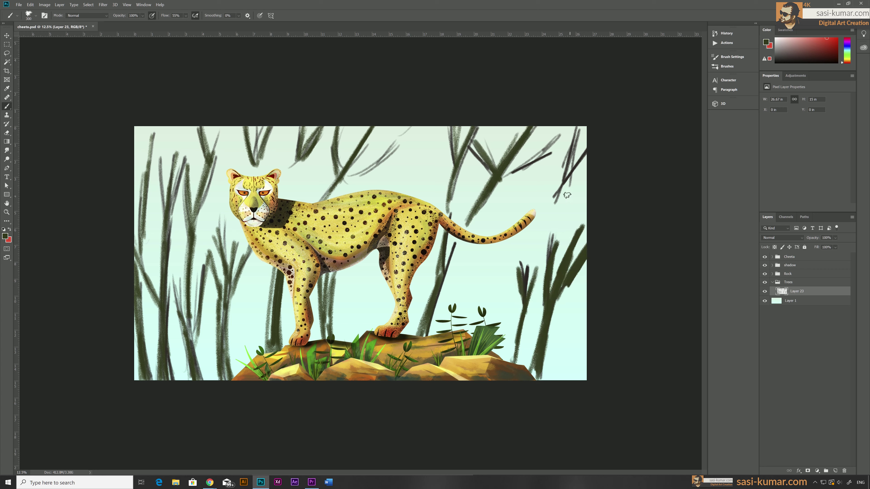
{"action": "left_click_drag", "start_coordinate": [153, 127], "coordinate": [137, 250]}
{"action": "left_click_drag", "start_coordinate": [167, 380], "coordinate": [157, 188]}
{"action": "left_click_drag", "start_coordinate": [224, 263], "coordinate": [202, 379]}
{"action": "left_click_drag", "start_coordinate": [204, 339], "coordinate": [205, 129]}
- Paint olive green over the centre and right-side trunks behind the cheetah
{"action": "left_click_drag", "start_coordinate": [281, 353], "coordinate": [265, 269]}
{"action": "left_click_drag", "start_coordinate": [374, 127], "coordinate": [308, 202]}
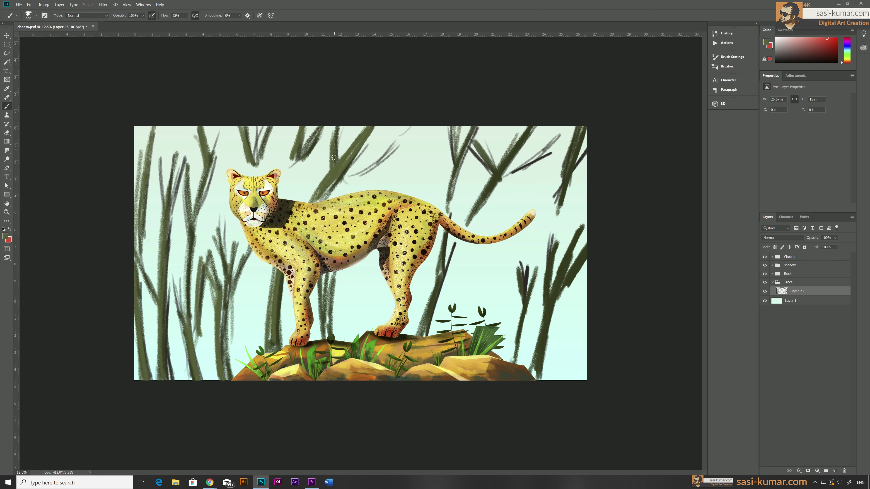
{"action": "left_click_drag", "start_coordinate": [445, 336], "coordinate": [431, 230]}
{"action": "left_click_drag", "start_coordinate": [473, 127], "coordinate": [444, 218]}
{"action": "left_click_drag", "start_coordinate": [522, 139], "coordinate": [460, 230]}
{"action": "left_click_drag", "start_coordinate": [582, 228], "coordinate": [533, 379]}
- Paint blue and yellow strokes over the jungle's tree trunks
{"action": "left_click", "coordinate": [4, 236]}
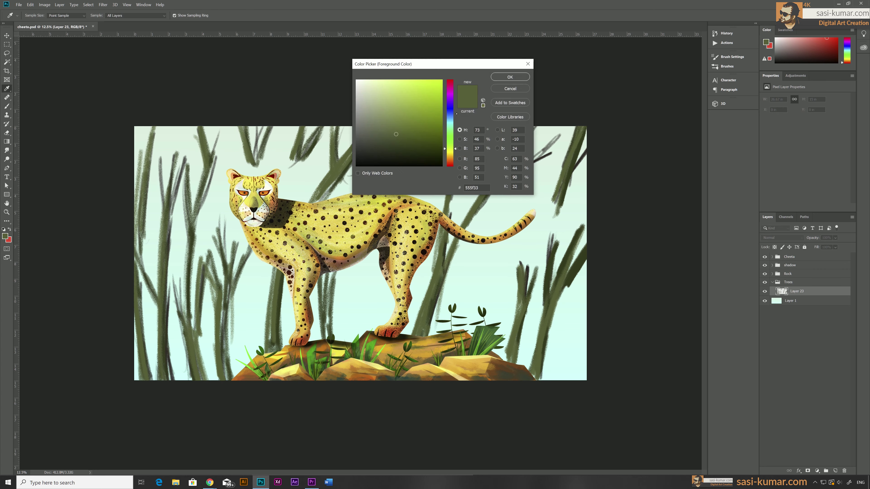
{"action": "left_click", "coordinate": [510, 77]}
{"action": "left_click_drag", "start_coordinate": [498, 132], "coordinate": [474, 213]}
{"action": "left_click_drag", "start_coordinate": [411, 129], "coordinate": [368, 181]}
- On a new layer, paint yellow-green and darker olive foliage across the canvas top with a large Mixer Brush
{"action": "left_click", "coordinate": [835, 470], "text": "ctrl"}
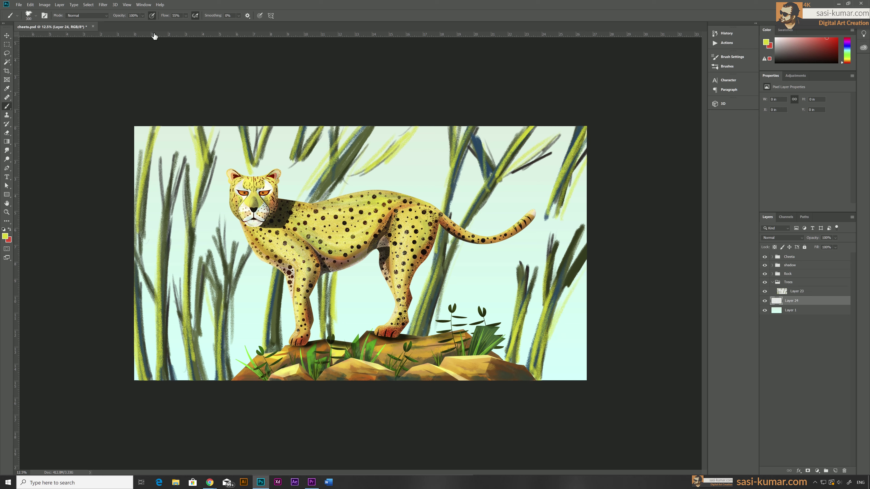
{"action": "left_click", "coordinate": [33, 15]}
{"action": "double_click", "coordinate": [67, 220]}
{"action": "key", "text": "shift+b"}
{"action": "mouse_move", "coordinate": [137, 130]}
{"action": "left_mouse_down"}
{"action": "mouse_move", "coordinate": [161, 198]}
{"action": "mouse_move", "coordinate": [240, 144]}
{"action": "mouse_move", "coordinate": [513, 211]}
{"action": "left_mouse_up"}
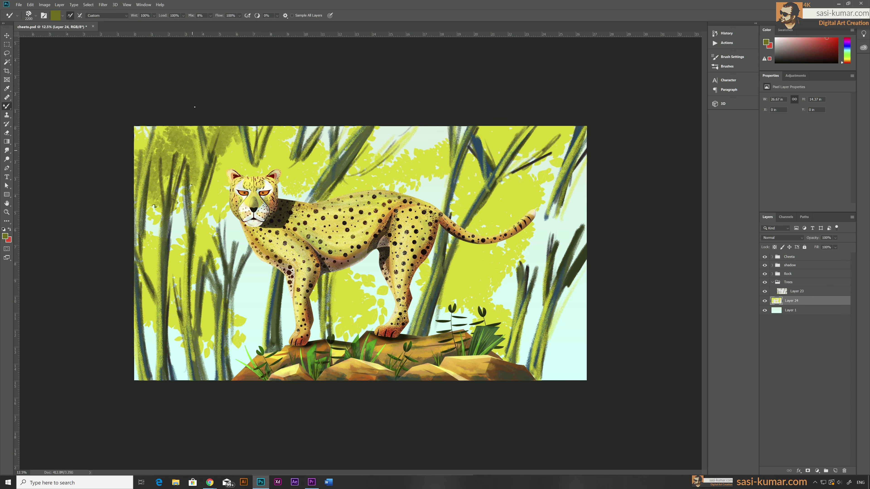
{"action": "left_click_drag", "start_coordinate": [178, 144], "coordinate": [206, 291]}
{"action": "mouse_move", "coordinate": [240, 144]}
{"action": "left_mouse_down"}
{"action": "mouse_move", "coordinate": [428, 261]}
{"action": "mouse_move", "coordinate": [565, 326]}
{"action": "left_mouse_up"}
{"action": "mouse_move", "coordinate": [137, 130]}
{"action": "left_mouse_down"}
{"action": "mouse_move", "coordinate": [342, 143]}
{"action": "mouse_move", "coordinate": [456, 137]}
{"action": "left_mouse_up"}
- Paint dark teal foliage shapes across the canvas on two new layers
{"action": "left_click", "coordinate": [835, 471], "text": "ctrl"}
{"action": "left_click", "coordinate": [5, 236]}
{"action": "left_click_drag", "start_coordinate": [237, 274], "coordinate": [292, 322]}
{"action": "left_click_drag", "start_coordinate": [514, 223], "coordinate": [555, 336]}
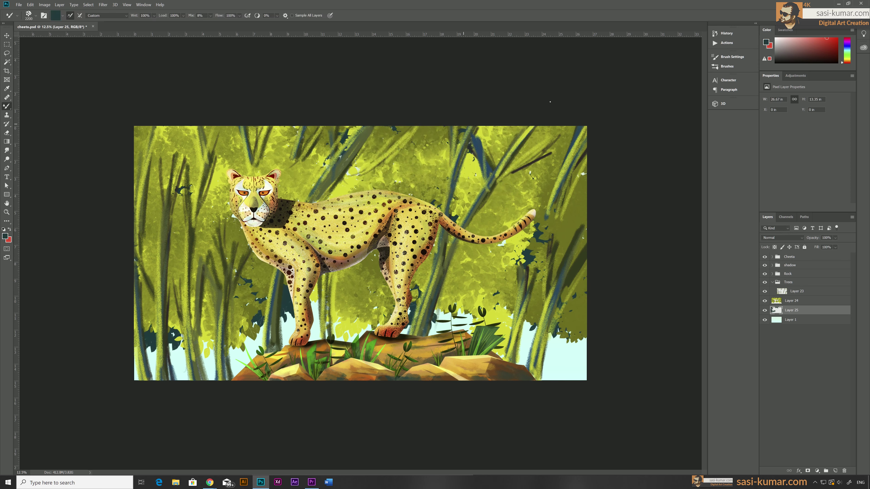
{"action": "left_click", "coordinate": [835, 471]}
{"action": "left_click_drag", "start_coordinate": [138, 130], "coordinate": [240, 267]}
{"action": "left_click_drag", "start_coordinate": [514, 144], "coordinate": [565, 274]}
{"action": "left_click_drag", "start_coordinate": [496, 301], "coordinate": [326, 292]}
{"action": "left_click_drag", "start_coordinate": [206, 274], "coordinate": [377, 281]}
{"action": "left_click_drag", "start_coordinate": [257, 144], "coordinate": [445, 154]}
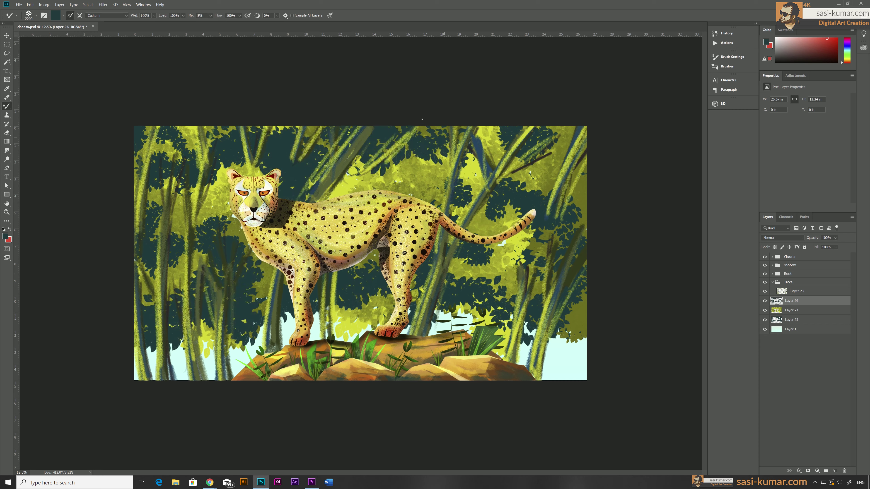
- Paint bright green foliage clusters across the jungle
{"action": "left_click", "coordinate": [4, 236]}
{"action": "left_click", "coordinate": [509, 78]}
{"action": "left_click_drag", "start_coordinate": [161, 138], "coordinate": [213, 236]}
{"action": "left_click_drag", "start_coordinate": [342, 257], "coordinate": [530, 257]}
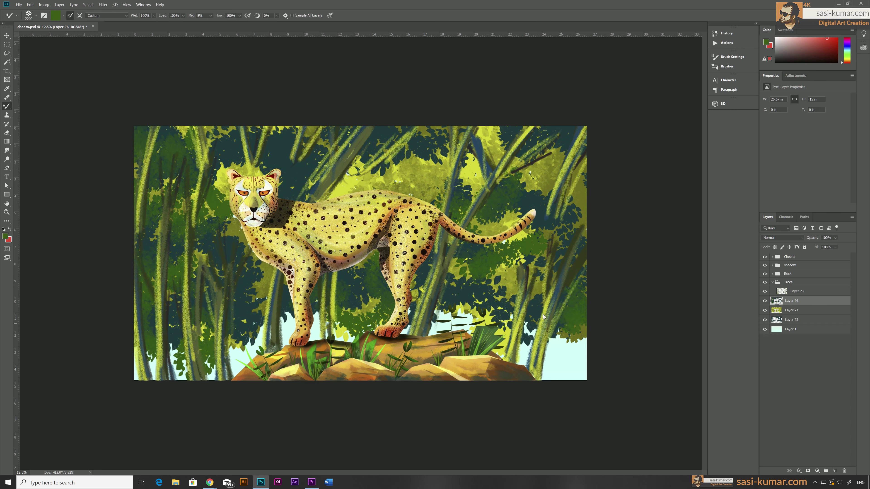
{"action": "left_click_drag", "start_coordinate": [445, 308], "coordinate": [548, 154]}
- Add a foliage layer above the trunks and paint green leaves in front of them
{"action": "left_click", "coordinate": [835, 471]}
{"action": "left_click_drag", "start_coordinate": [137, 130], "coordinate": [538, 130]}
{"action": "left_click_drag", "start_coordinate": [330, 137], "coordinate": [144, 267]}
{"action": "left_click_drag", "start_coordinate": [565, 325], "coordinate": [154, 360]}
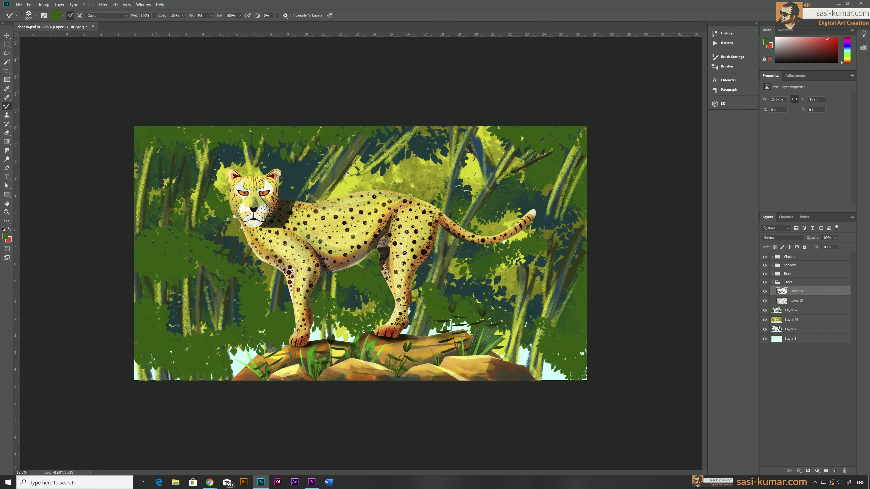
- Layer lighter bright-green foliage across the canvas
{"action": "left_click", "coordinate": [55, 16]}
{"action": "left_click", "coordinate": [509, 78]}
{"action": "left_click_drag", "start_coordinate": [144, 223], "coordinate": [235, 325]}
{"action": "left_click_drag", "start_coordinate": [343, 291], "coordinate": [460, 198]}
{"action": "left_click_drag", "start_coordinate": [137, 143], "coordinate": [542, 144]}
{"action": "left_click_drag", "start_coordinate": [463, 257], "coordinate": [566, 360]}
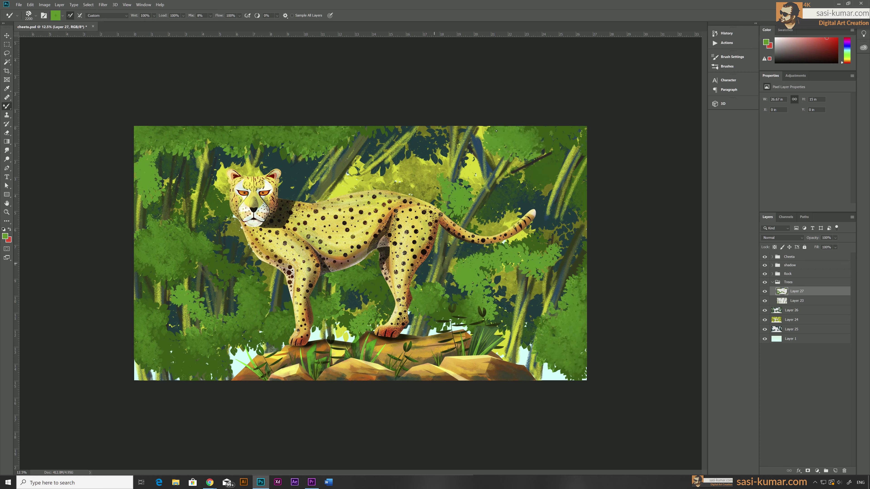
{"action": "left_click_drag", "start_coordinate": [274, 171], "coordinate": [514, 155]}
- Cover the remaining tree trunks with light-green leaves and add empty Layer 28
{"action": "left_click", "coordinate": [55, 15]}
{"action": "left_click", "coordinate": [509, 78]}
{"action": "left_click_drag", "start_coordinate": [147, 308], "coordinate": [213, 206]}
{"action": "left_click_drag", "start_coordinate": [343, 155], "coordinate": [555, 171]}
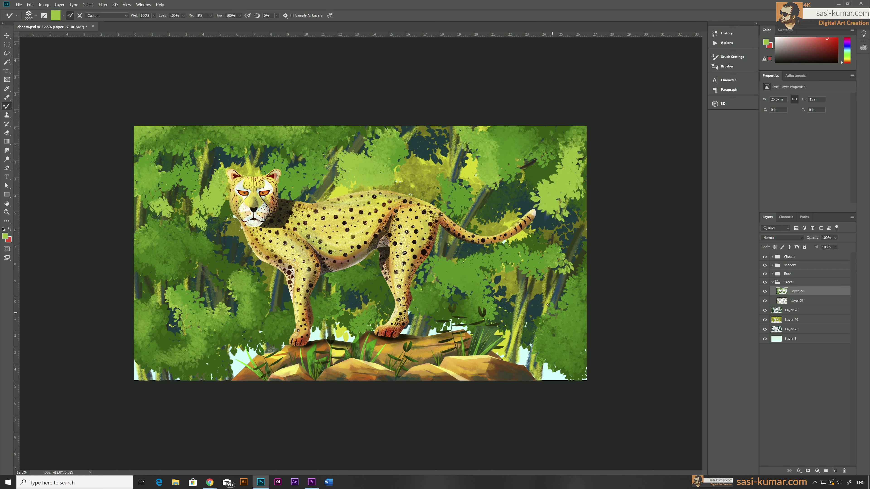
{"action": "left_click_drag", "start_coordinate": [531, 274], "coordinate": [565, 343]}
{"action": "left_click_drag", "start_coordinate": [445, 291], "coordinate": [332, 319]}
{"action": "left_click_drag", "start_coordinate": [548, 356], "coordinate": [154, 366]}
{"action": "left_click_drag", "start_coordinate": [438, 322], "coordinate": [164, 360]}
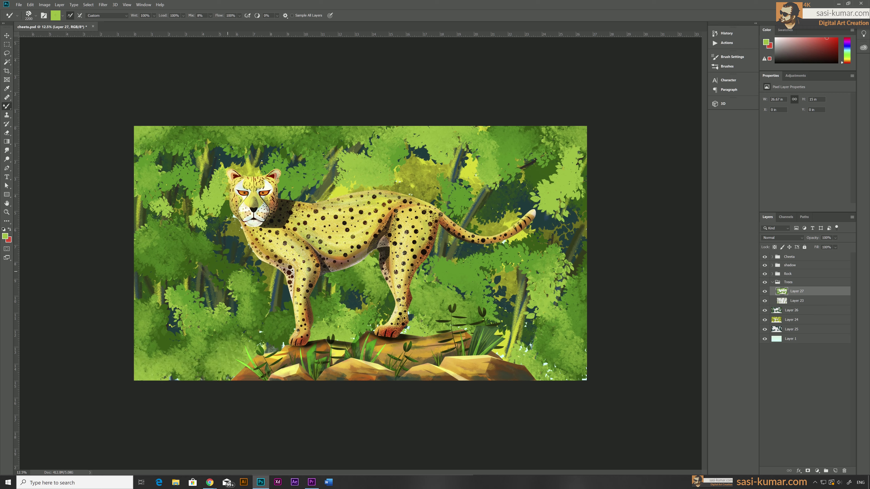
{"action": "left_click_drag", "start_coordinate": [421, 178], "coordinate": [534, 154]}
{"action": "left_click_drag", "start_coordinate": [555, 359], "coordinate": [579, 137]}
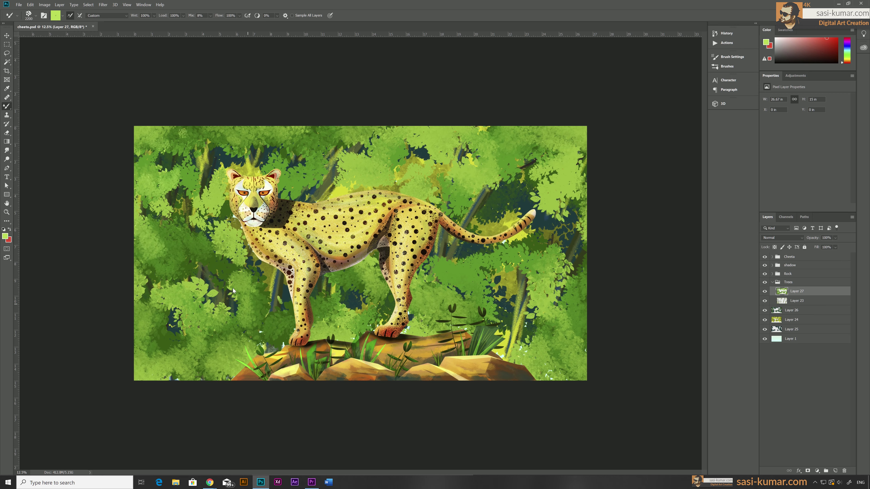
{"action": "key", "text": "ctrl+shift+alt+n"}
- Stamp pale-yellow leaf highlights on the right side, right edge and bottom-left
{"action": "key", "text": "i"}
{"action": "left_click", "coordinate": [449, 152]}
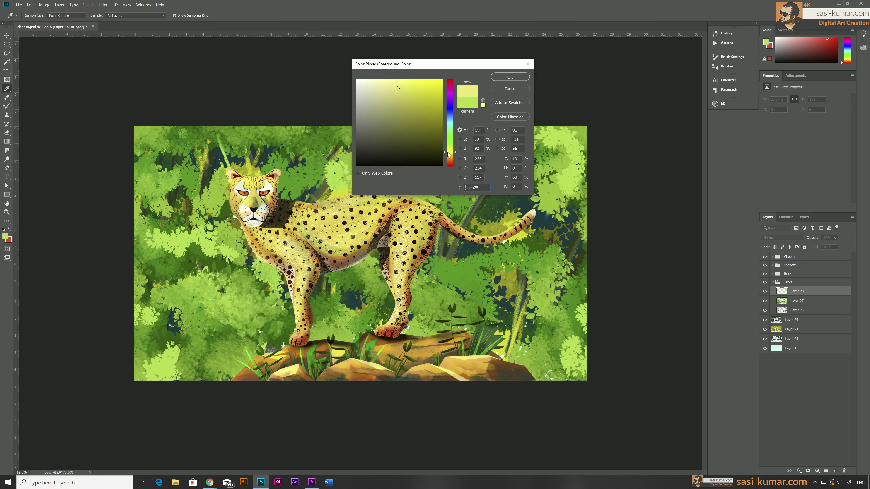
{"action": "key", "text": "Return"}
{"action": "key", "text": "b"}
{"action": "left_click", "coordinate": [540, 267]}
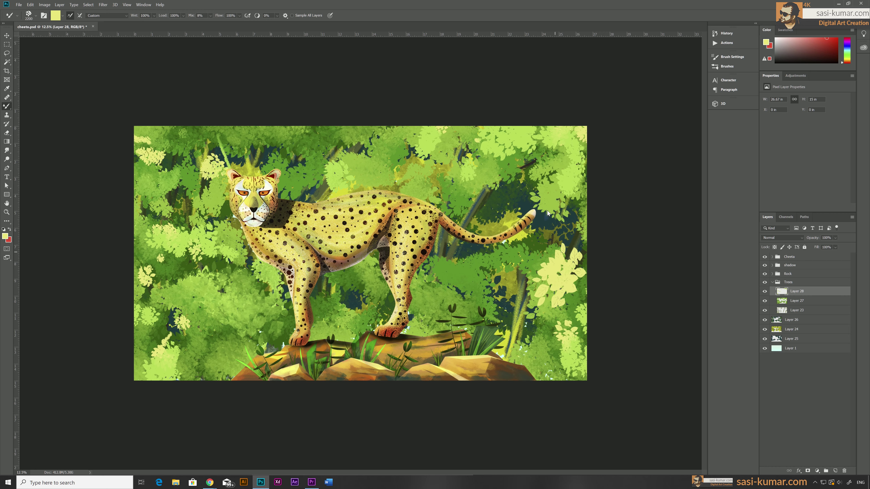
{"action": "left_click", "coordinate": [558, 275]}
{"action": "left_click", "coordinate": [559, 314]}
{"action": "left_click", "coordinate": [192, 357]}
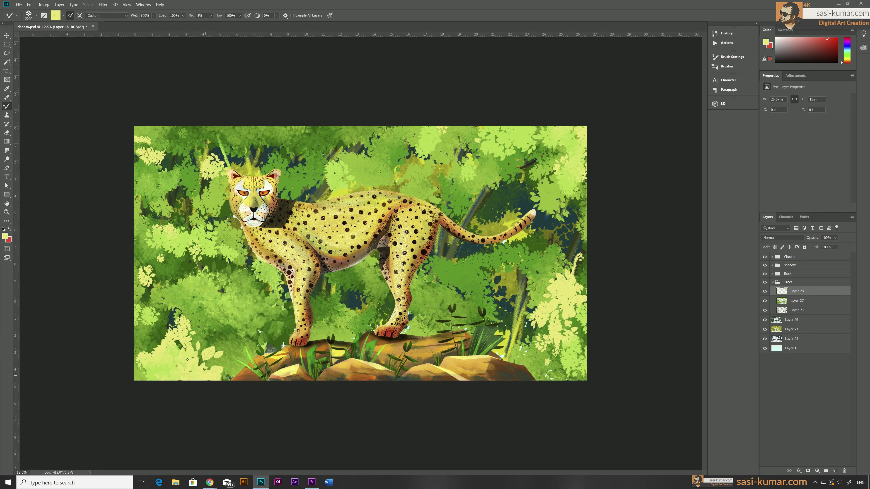
- Keep Normal blending, darken the jungle with a Curves adjustment and brighten highlights with Levels
{"action": "left_click", "coordinate": [788, 238]}
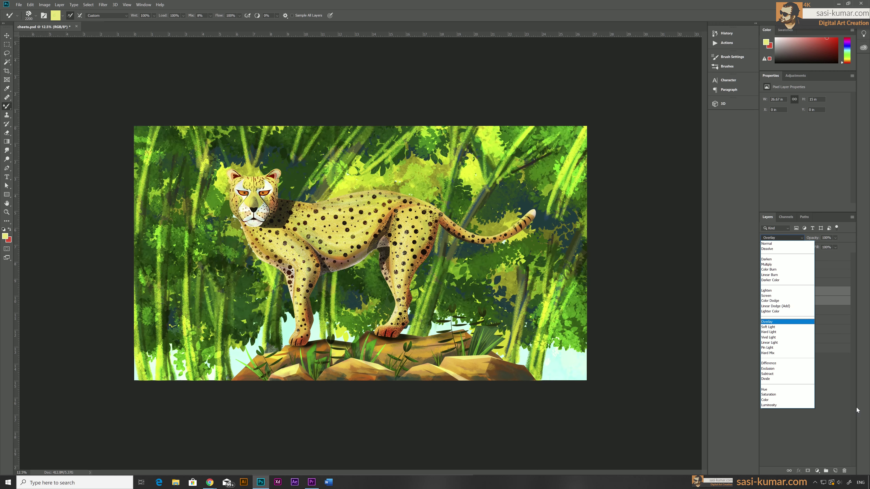
{"action": "key", "text": "Escape"}
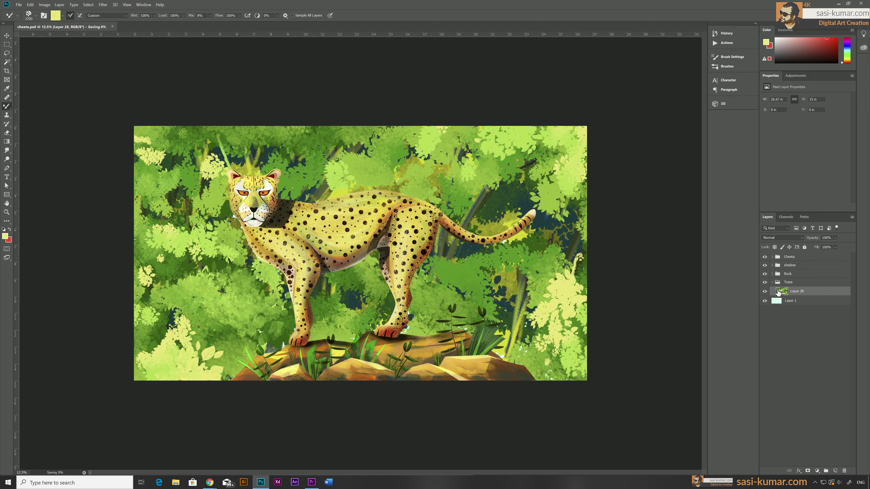
{"action": "left_click_drag", "start_coordinate": [802, 158], "coordinate": [803, 172]}
{"action": "left_click", "coordinate": [797, 301]}
{"action": "left_click", "coordinate": [817, 471]}
{"action": "key", "text": "v"}
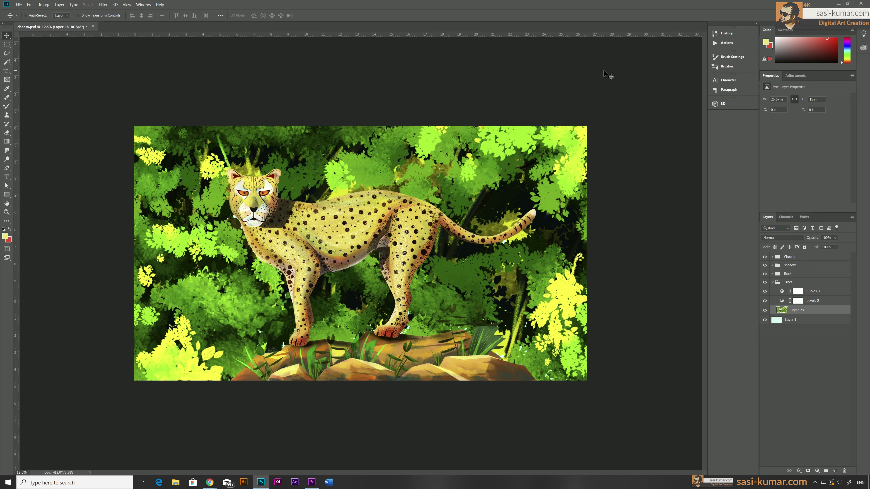
- On new Layer 29, paint dark-green grass blades along the bottom-left and bottom-right corners
{"action": "left_click", "coordinate": [835, 471]}
{"action": "key", "text": "b"}
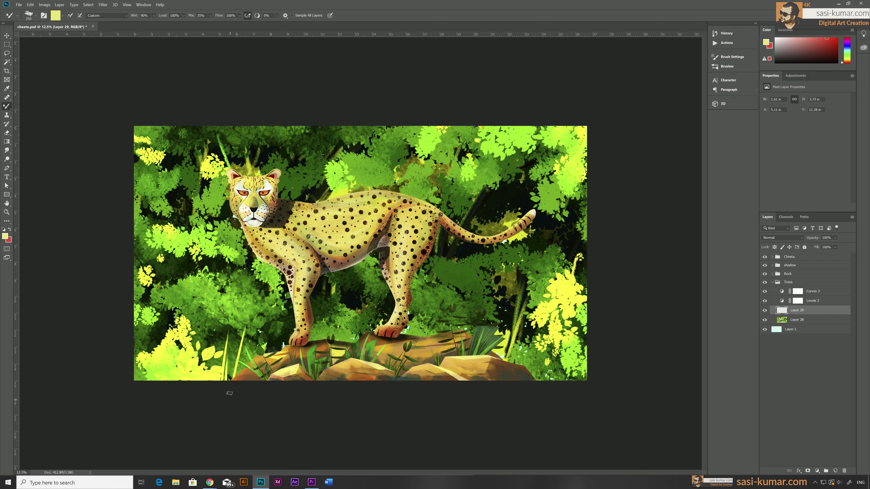
{"action": "left_click", "coordinate": [55, 15]}
{"action": "left_click", "coordinate": [509, 78]}
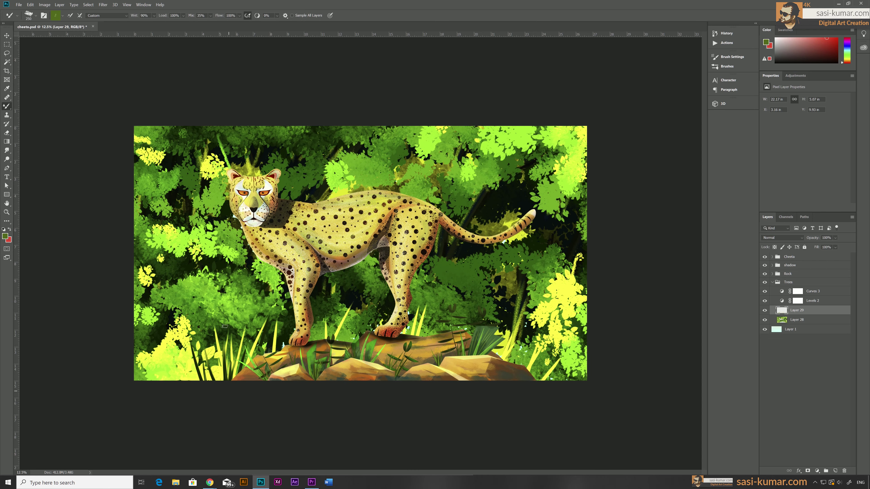
{"action": "left_click_drag", "start_coordinate": [198, 380], "coordinate": [206, 337]}
{"action": "left_click_drag", "start_coordinate": [161, 381], "coordinate": [171, 343]}
{"action": "left_click_drag", "start_coordinate": [555, 380], "coordinate": [535, 339]}
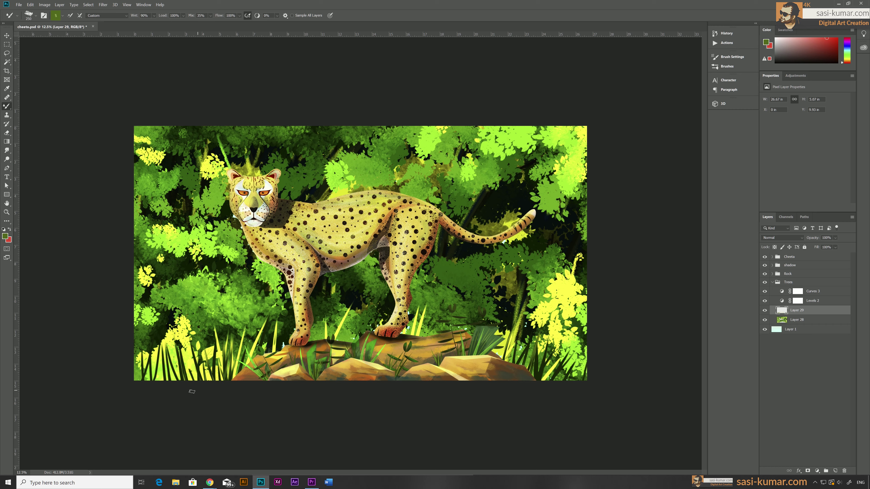
{"action": "left_click_drag", "start_coordinate": [178, 381], "coordinate": [192, 285]}
- Add dark brown grass blades at the bottom-left and bottom-right
{"action": "left_click", "coordinate": [55, 15]}
{"action": "left_click", "coordinate": [404, 144]}
{"action": "left_click", "coordinate": [510, 77]}
{"action": "left_click_drag", "start_coordinate": [147, 381], "coordinate": [143, 304]}
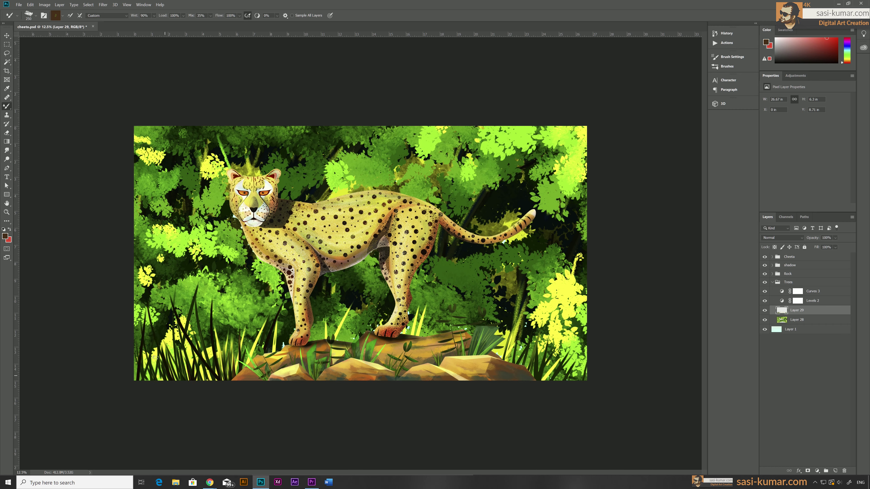
{"action": "left_click_drag", "start_coordinate": [571, 381], "coordinate": [562, 346]}
{"action": "left_click_drag", "start_coordinate": [546, 381], "coordinate": [536, 329]}
- Add Layer 30 inside the Trees group set to Lighten blending
{"action": "left_click", "coordinate": [773, 282]}
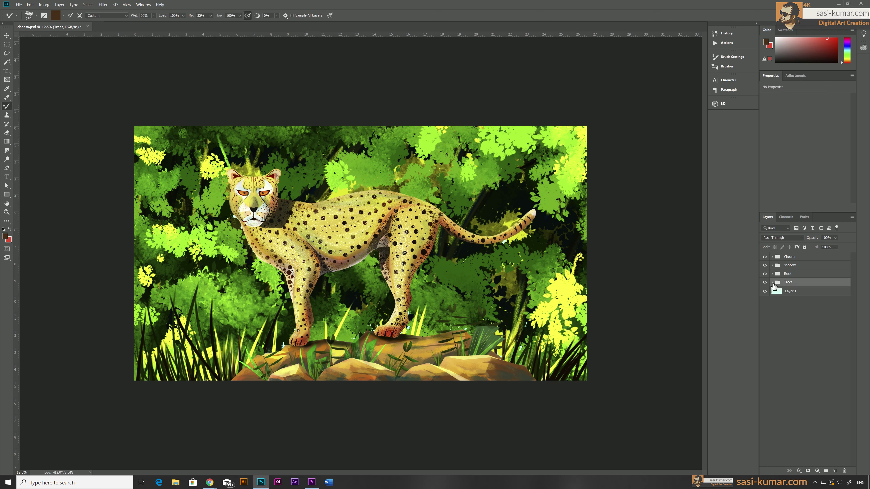
{"action": "left_click", "coordinate": [772, 282]}
{"action": "left_click", "coordinate": [797, 320]}
{"action": "left_click", "coordinate": [35, 15]}
- Brighten the upper-right foliage with one broad yellow brush stroke
{"action": "left_click", "coordinate": [20, 137]}
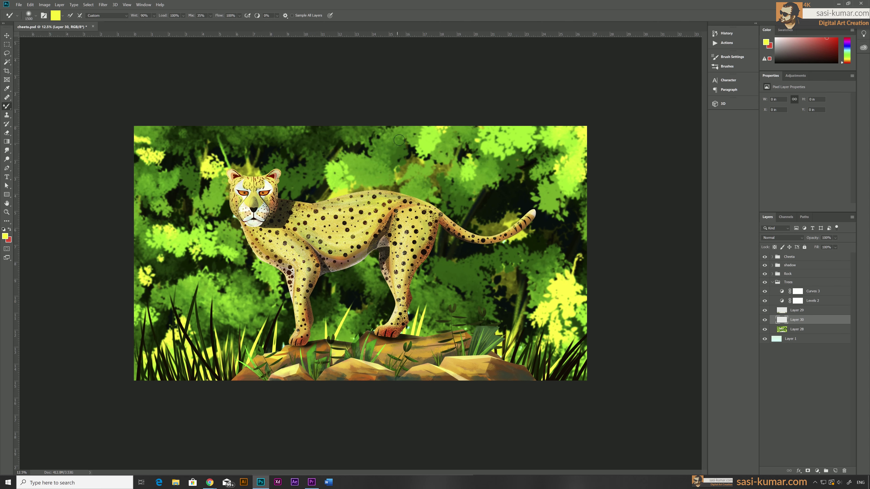
{"action": "left_click", "coordinate": [783, 237]}
{"action": "left_click", "coordinate": [774, 308]}
{"action": "left_click_drag", "start_coordinate": [514, 171], "coordinate": [507, 127]}
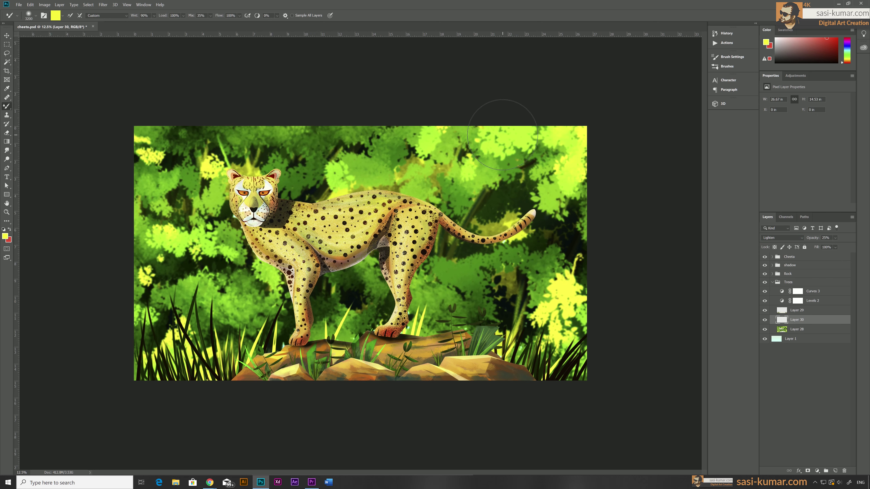
- Add a black-to-white gradient layer across the canvas set to Overlay at 51% opacity
{"action": "left_click", "coordinate": [836, 471]}
{"action": "key", "text": "g"}
{"action": "left_click_drag", "start_coordinate": [514, 343], "coordinate": [206, 155]}
{"action": "left_click", "coordinate": [783, 237]}
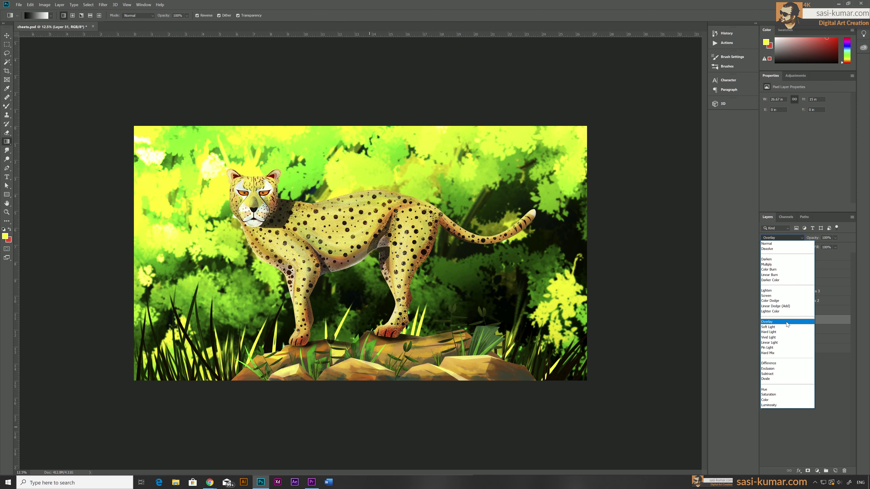
{"action": "left_click", "coordinate": [771, 301]}
{"action": "left_click_drag", "start_coordinate": [836, 238], "coordinate": [832, 245]}
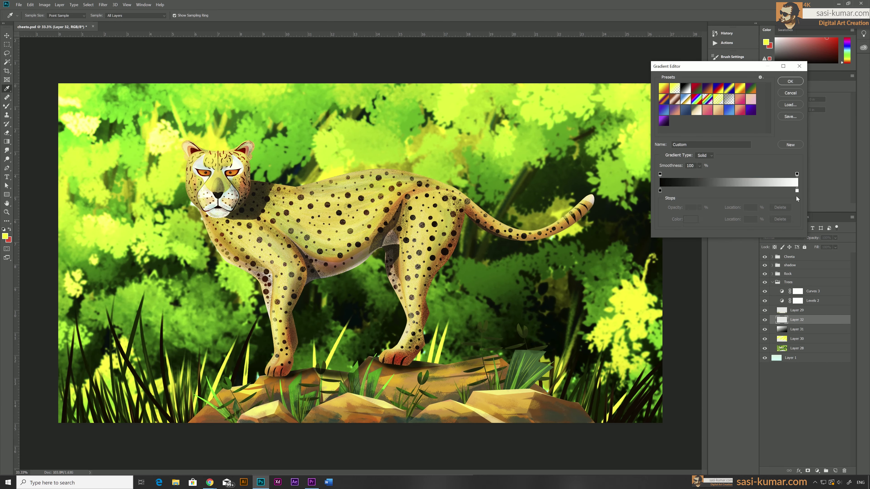
- Draw a vertical black darkening gradient over the jungle and create the front-bushes group
{"action": "double_click", "coordinate": [797, 191]}
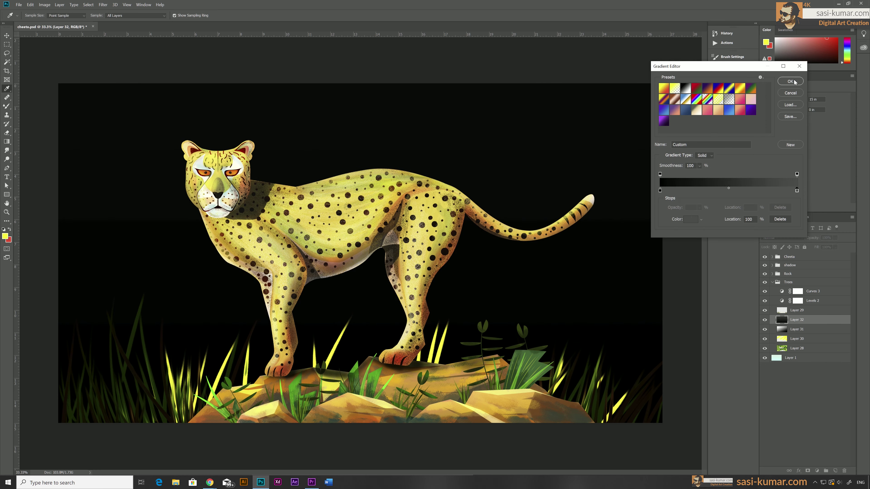
{"action": "left_click", "coordinate": [794, 82]}
{"action": "left_click_drag", "start_coordinate": [311, 152], "coordinate": [310, 398]}
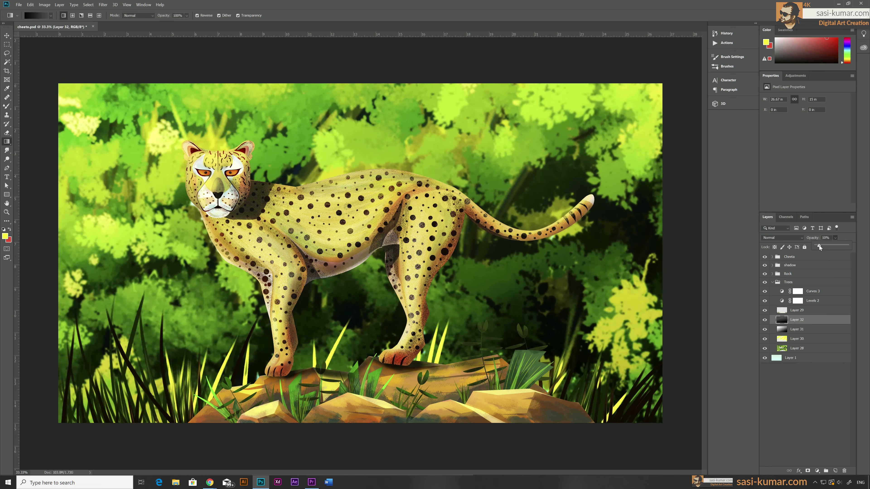
{"action": "left_click", "coordinate": [6, 35]}
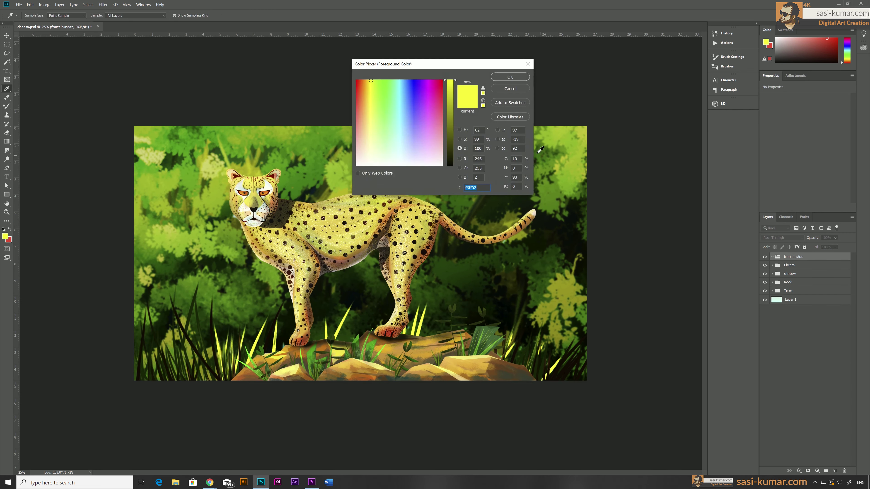
- On a new front-bushes layer, paint thin and tall yellow-green grass blades across the foreground
{"action": "left_click", "coordinate": [836, 471]}
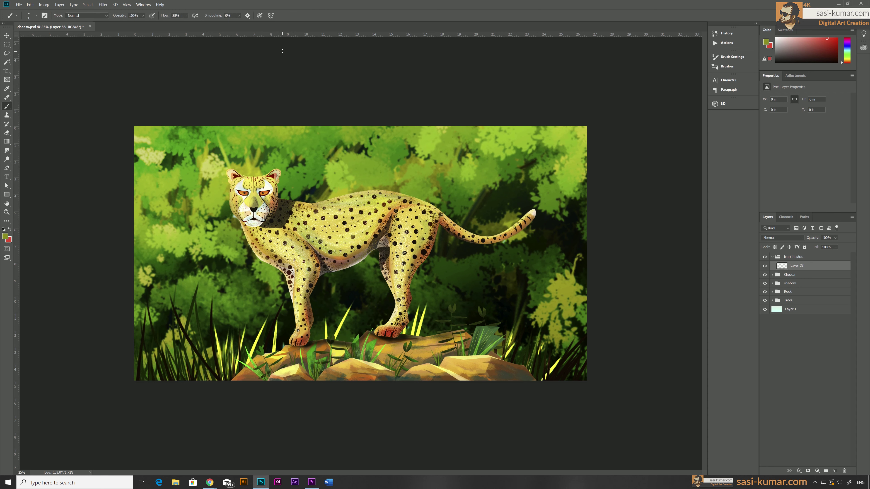
{"action": "left_click_drag", "start_coordinate": [160, 381], "coordinate": [159, 264]}
{"action": "left_click_drag", "start_coordinate": [343, 358], "coordinate": [343, 262]}
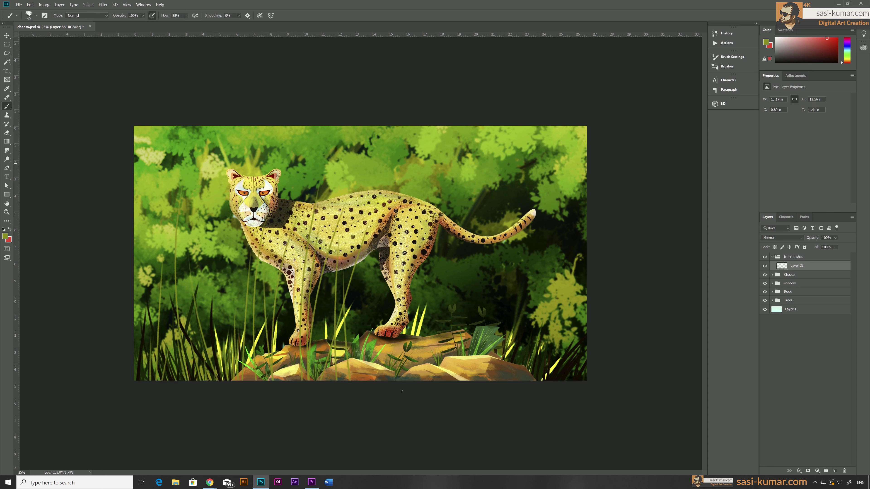
{"action": "left_click_drag", "start_coordinate": [528, 380], "coordinate": [521, 271]}
{"action": "left_click_drag", "start_coordinate": [227, 381], "coordinate": [227, 303]}
{"action": "left_click_drag", "start_coordinate": [151, 381], "coordinate": [156, 285]}
{"action": "left_click_drag", "start_coordinate": [188, 381], "coordinate": [197, 205]}
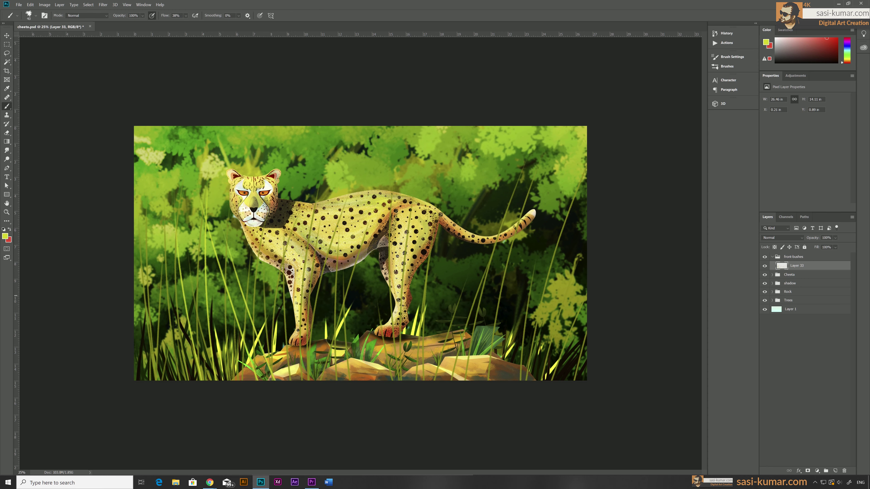
{"action": "left_click_drag", "start_coordinate": [226, 380], "coordinate": [239, 185]}
{"action": "left_click_drag", "start_coordinate": [548, 381], "coordinate": [579, 236]}
{"action": "left_click_drag", "start_coordinate": [445, 363], "coordinate": [463, 178]}
{"action": "left_click_drag", "start_coordinate": [144, 381], "coordinate": [151, 257]}
- Add darker green tall grass blades across the lower canvas
{"action": "left_click", "coordinate": [5, 236]}
{"action": "left_click", "coordinate": [517, 74]}
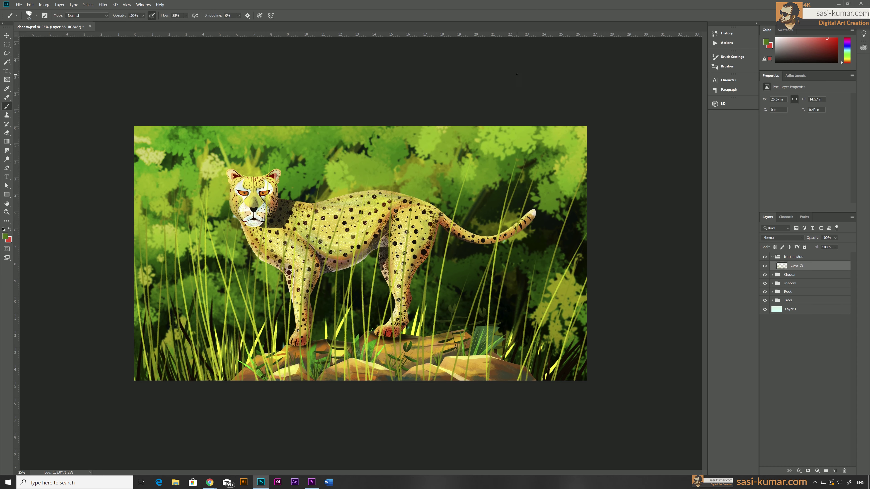
{"action": "left_click_drag", "start_coordinate": [274, 381], "coordinate": [271, 208]}
{"action": "left_click_drag", "start_coordinate": [473, 377], "coordinate": [507, 239]}
{"action": "left_click_drag", "start_coordinate": [507, 380], "coordinate": [548, 215]}
{"action": "left_click_drag", "start_coordinate": [288, 381], "coordinate": [302, 237]}
{"action": "left_click_drag", "start_coordinate": [205, 357], "coordinate": [203, 220]}
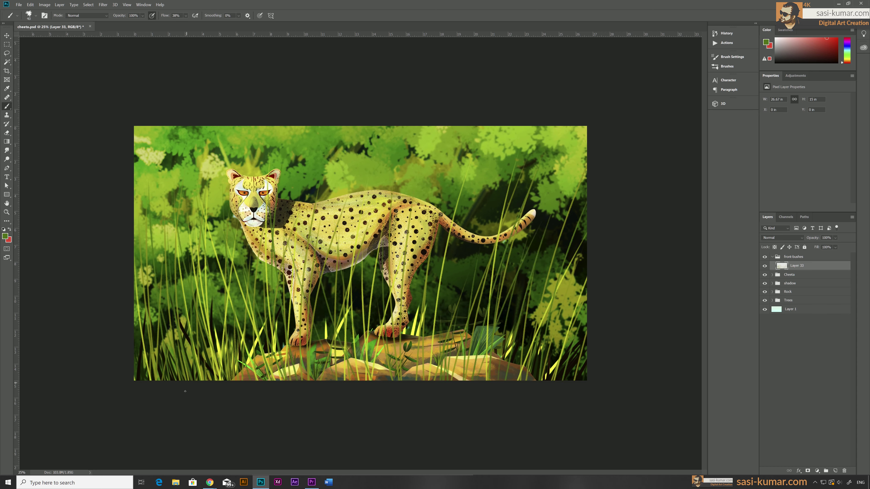
- Paint dark-green grass blades over the rock and along the lower right edge
{"action": "left_click", "coordinate": [5, 236]}
{"action": "key", "text": "Return"}
{"action": "left_click_drag", "start_coordinate": [154, 328], "coordinate": [143, 175]}
{"action": "left_click_drag", "start_coordinate": [339, 381], "coordinate": [329, 282]}
{"action": "left_click_drag", "start_coordinate": [459, 377], "coordinate": [500, 260]}
{"action": "left_click_drag", "start_coordinate": [476, 344], "coordinate": [538, 211]}
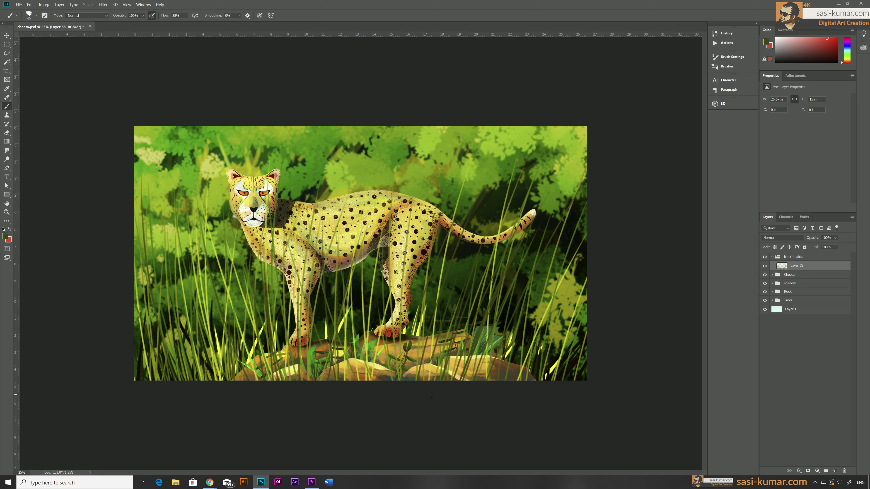
{"action": "left_click_drag", "start_coordinate": [428, 380], "coordinate": [433, 335]}
{"action": "left_click_drag", "start_coordinate": [414, 380], "coordinate": [425, 336]}
{"action": "left_click_drag", "start_coordinate": [452, 380], "coordinate": [461, 329]}
{"action": "left_click_drag", "start_coordinate": [471, 380], "coordinate": [484, 326]}
{"action": "left_click_drag", "start_coordinate": [544, 350], "coordinate": [554, 275]}
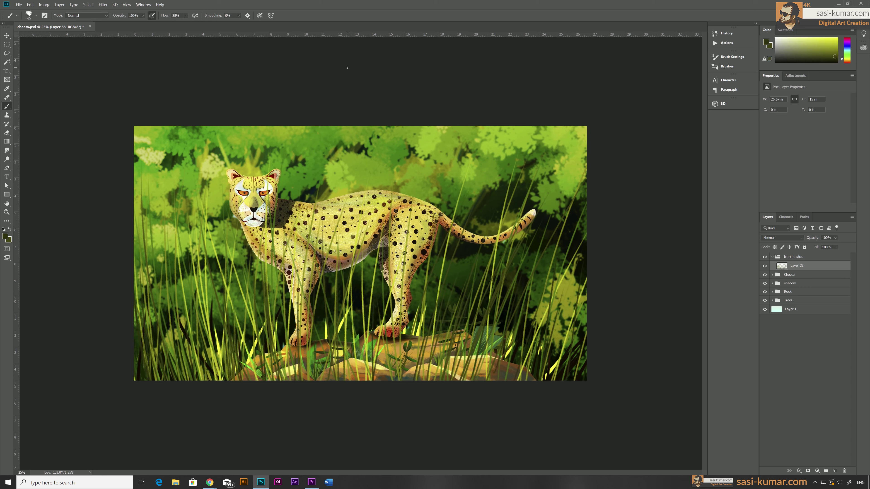
- Copy the grass behind the cheetah and apply a 4.7-pixel Gaussian Blur to the foreground grass
{"action": "left_click_drag", "start_coordinate": [798, 265], "coordinate": [797, 337]}
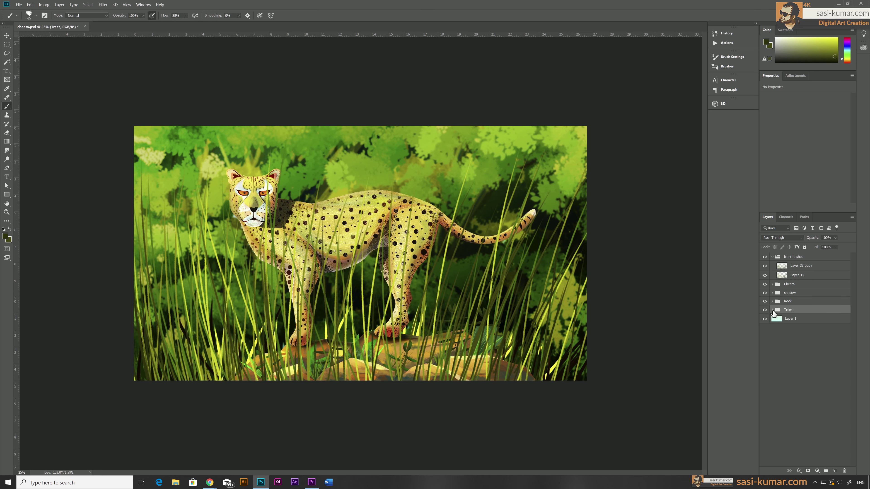
{"action": "left_click", "coordinate": [798, 266]}
{"action": "left_click", "coordinate": [103, 4]}
{"action": "left_click", "coordinate": [205, 112]}
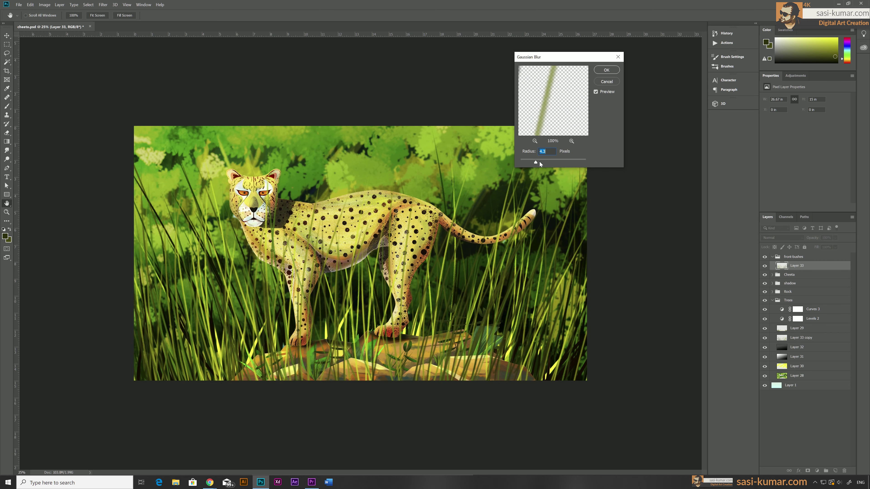
{"action": "key", "text": "Return"}
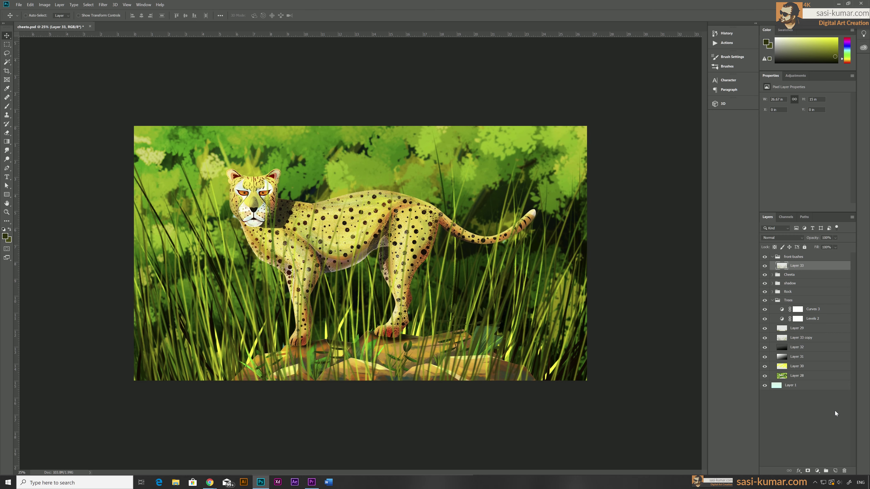
- Add a new empty painting layer inside the Rock group for shading its base
{"action": "left_click", "coordinate": [772, 300], "text": "alt"}
{"action": "left_click", "coordinate": [790, 265]}
{"action": "left_click", "coordinate": [789, 282]}
{"action": "key", "text": "ctrl+shift+alt+n"}
{"action": "key", "text": "b"}
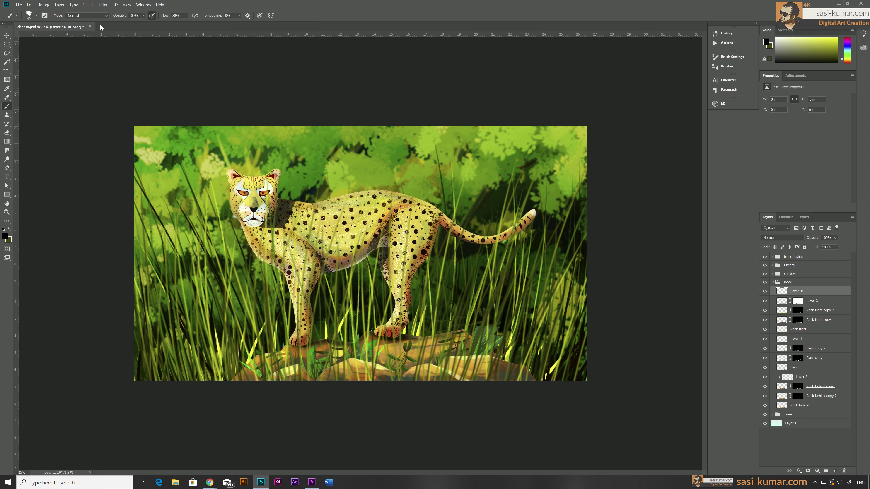
{"action": "scroll", "coordinate": [797, 237], "scroll_direction": "down", "scroll_amount": 3}
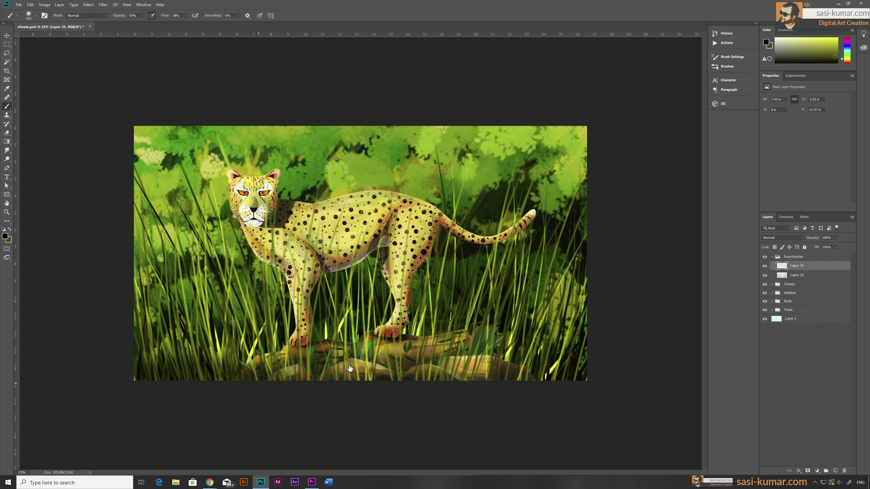
{"action": "left_click", "coordinate": [773, 257]}
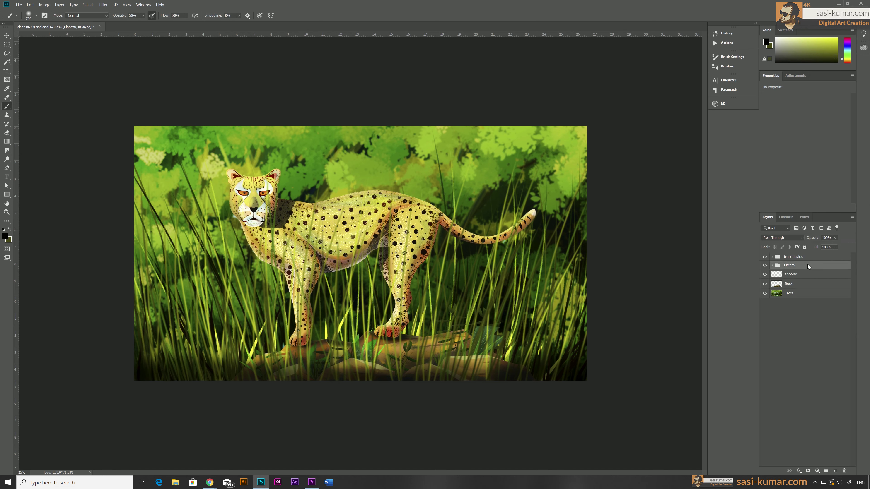
- Merge the group into one layer, darken Trees with Curves, and apply an 18 px Gaussian Blur
{"action": "right_click", "coordinate": [791, 257]}
{"action": "left_click", "coordinate": [817, 421]}
{"action": "left_click", "coordinate": [789, 295]}
{"action": "key", "text": "ctrl+m"}
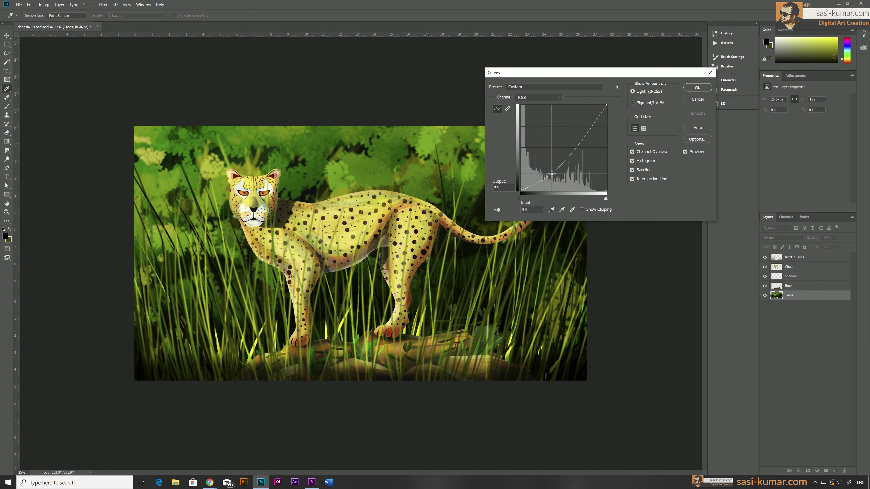
{"action": "key", "text": "Return"}
{"action": "left_click", "coordinate": [103, 5]}
{"action": "left_click", "coordinate": [198, 100]}
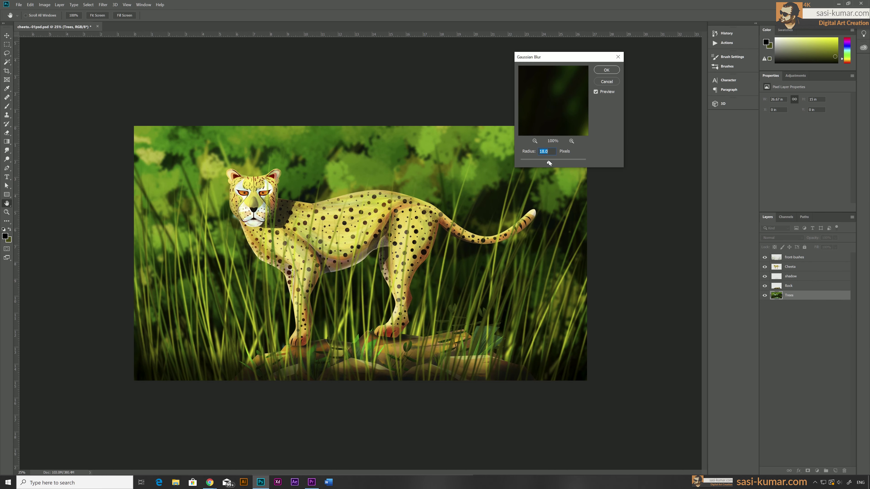
{"action": "key", "text": "Return"}
- Brush dark edges on a new top layer to create a vignette
{"action": "key", "text": "alt+period"}
{"action": "key", "text": "v"}
{"action": "mouse_move", "coordinate": [586, 159]}
{"action": "left_mouse_down"}
{"action": "mouse_move", "coordinate": [612, 253]}
{"action": "mouse_move", "coordinate": [155, 155]}
{"action": "mouse_move", "coordinate": [51, 142]}
{"action": "left_mouse_up"}
- Add a Color Balance shifting midtone cyan–red and magenta–green, plus an Exposure adjustment
{"action": "left_click", "coordinate": [817, 471]}
{"action": "left_click", "coordinate": [829, 412]}
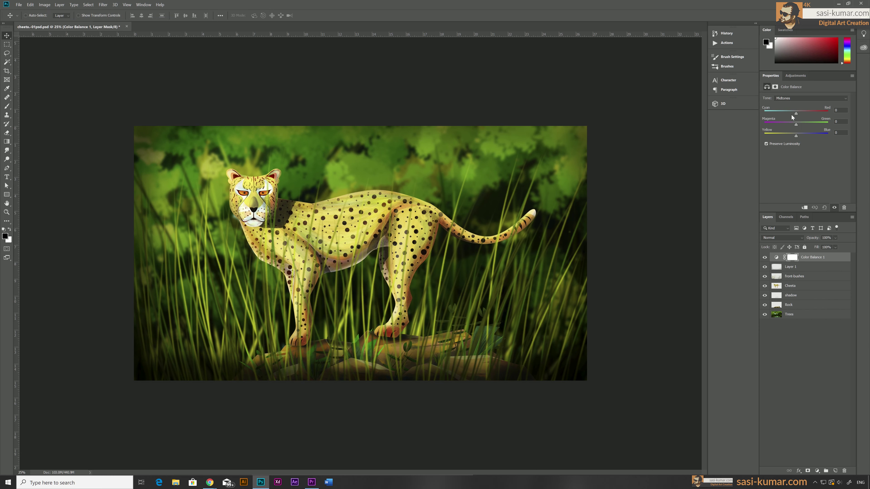
{"action": "mouse_move", "coordinate": [796, 114]}
{"action": "left_mouse_down"}
{"action": "mouse_move", "coordinate": [788, 113]}
{"action": "mouse_move", "coordinate": [809, 136]}
{"action": "left_mouse_up"}
{"action": "mouse_move", "coordinate": [796, 124]}
{"action": "left_mouse_down"}
{"action": "mouse_move", "coordinate": [786, 125]}
{"action": "mouse_move", "coordinate": [804, 117]}
{"action": "left_mouse_up"}
{"action": "left_click", "coordinate": [817, 471]}
{"action": "left_click", "coordinate": [829, 390]}
- Add a Gradient Map with recoloured stops, blended as Soft Light
{"action": "left_click", "coordinate": [817, 471]}
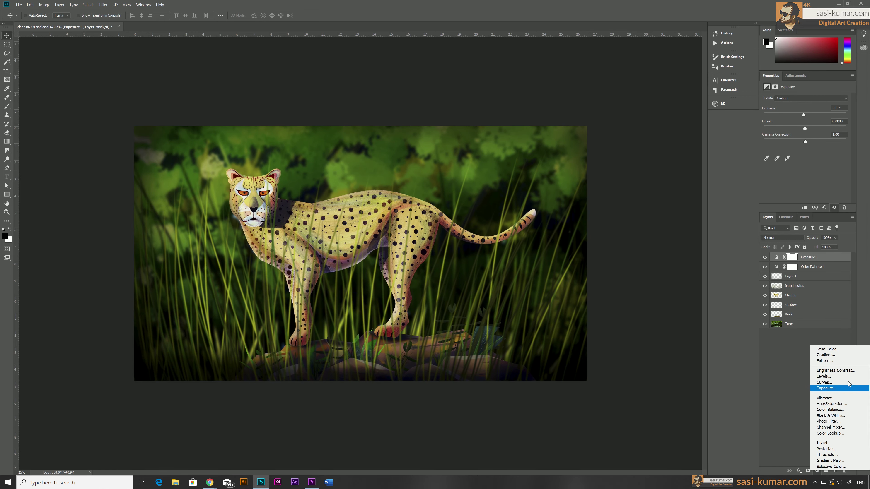
{"action": "left_click", "coordinate": [826, 100]}
{"action": "double_click", "coordinate": [797, 191]}
{"action": "left_click", "coordinate": [375, 80]}
{"action": "left_click", "coordinate": [510, 77]}
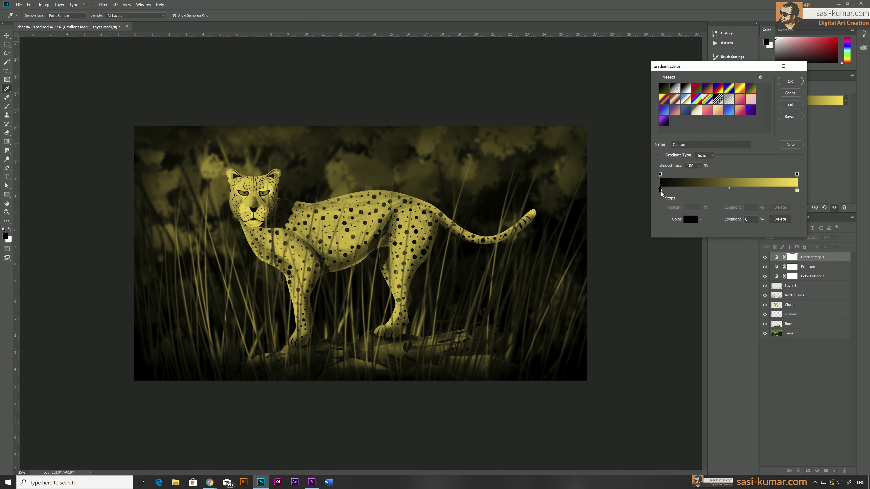
{"action": "double_click", "coordinate": [797, 190]}
{"action": "left_click", "coordinate": [510, 77]}
{"action": "left_click", "coordinate": [791, 81]}
{"action": "left_click", "coordinate": [783, 237]}
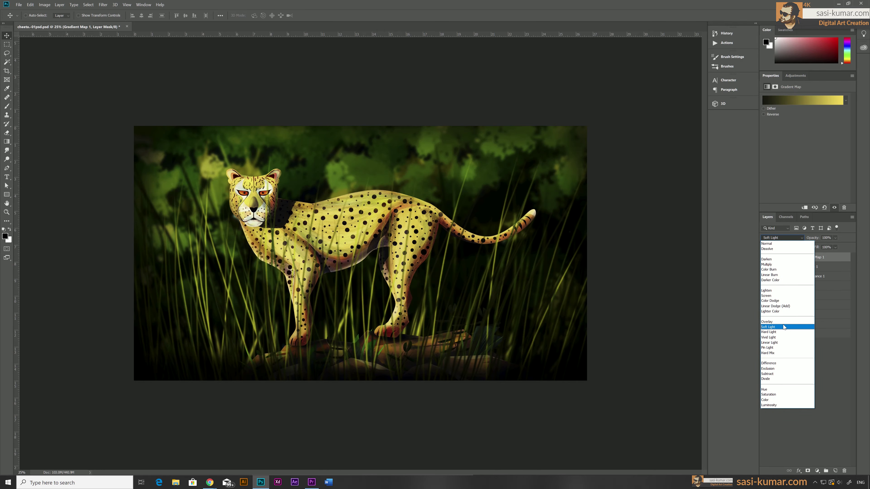
{"action": "left_click", "coordinate": [769, 327]}
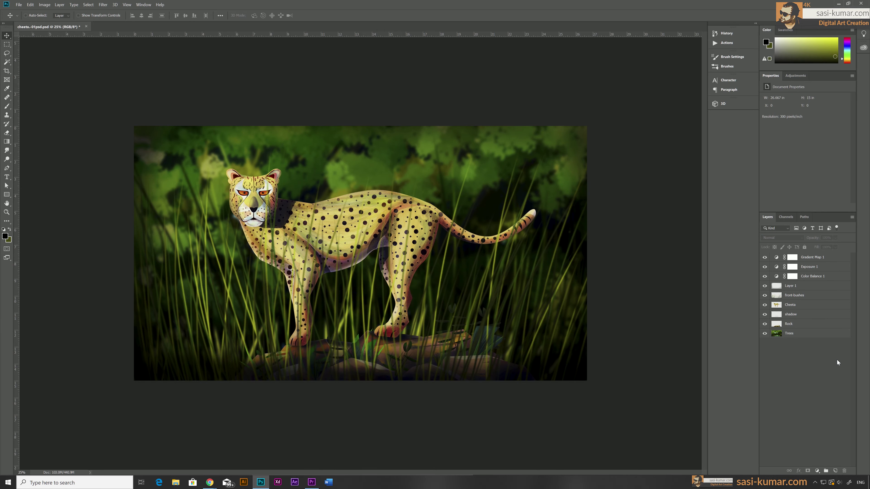
- Inspect the cheetah, then set the Cheeta copy layer to Lighter Color at 90% opacity
{"action": "key", "text": "ctrl+1"}
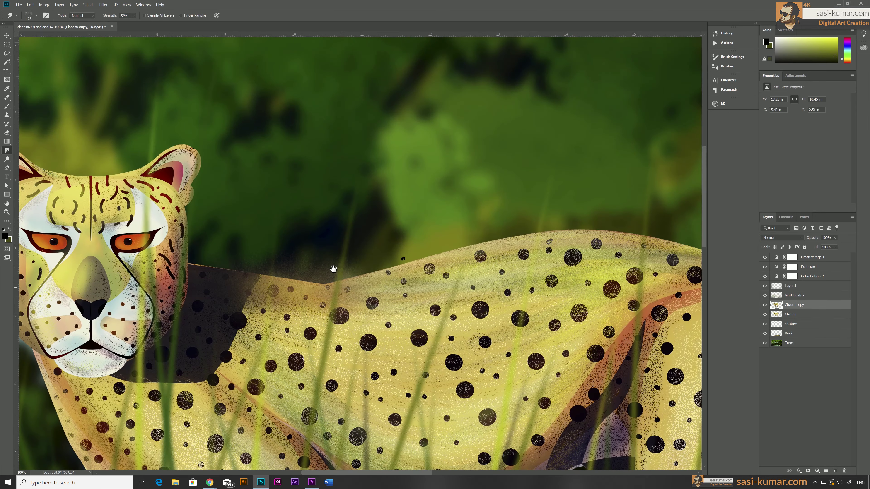
{"action": "left_click_drag", "start_coordinate": [514, 268], "coordinate": [137, 274]}
{"action": "mouse_move", "coordinate": [308, 274]}
{"action": "left_mouse_down"}
{"action": "mouse_move", "coordinate": [136, 277]}
{"action": "mouse_move", "coordinate": [108, 217]}
{"action": "mouse_move", "coordinate": [490, 414]}
{"action": "left_mouse_up"}
{"action": "left_click_drag", "start_coordinate": [137, 137], "coordinate": [309, 274]}
{"action": "left_click_drag", "start_coordinate": [103, 137], "coordinate": [168, 229]}
{"action": "key", "text": "ctrl+0"}
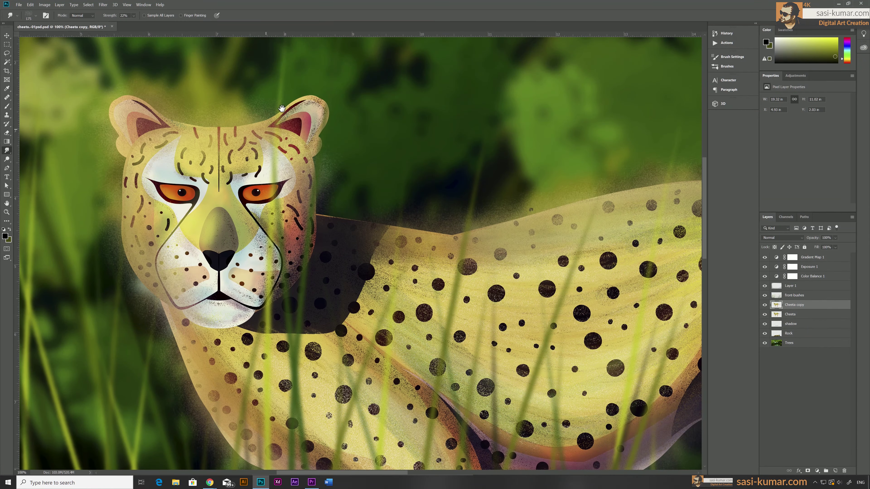
{"action": "left_click", "coordinate": [783, 237]}
{"action": "left_click", "coordinate": [783, 319]}
{"action": "left_click", "coordinate": [835, 238]}
{"action": "left_click_drag", "start_coordinate": [848, 245], "coordinate": [844, 247]}
- Select all layers and convert them into a single Smart Object
{"action": "key", "text": "v"}
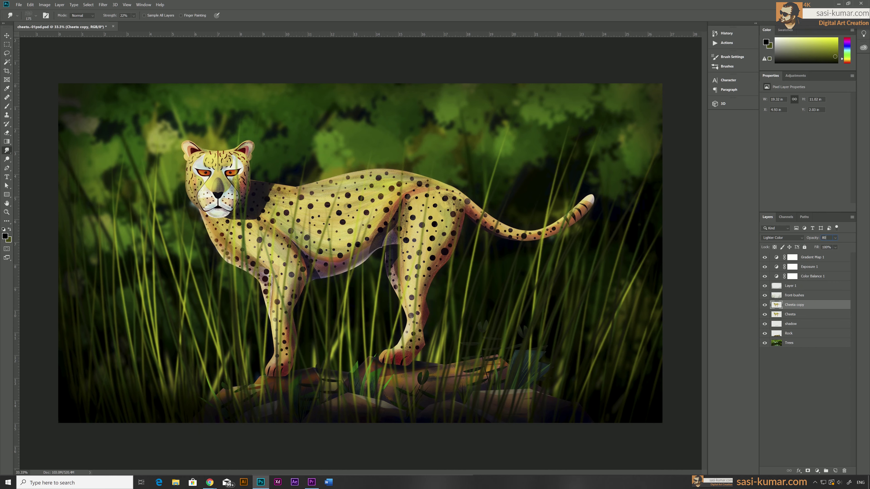
{"action": "left_click", "coordinate": [792, 286]}
{"action": "left_click", "coordinate": [792, 343], "text": "shift"}
{"action": "right_click", "coordinate": [779, 286]}
{"action": "left_click", "coordinate": [777, 279]}
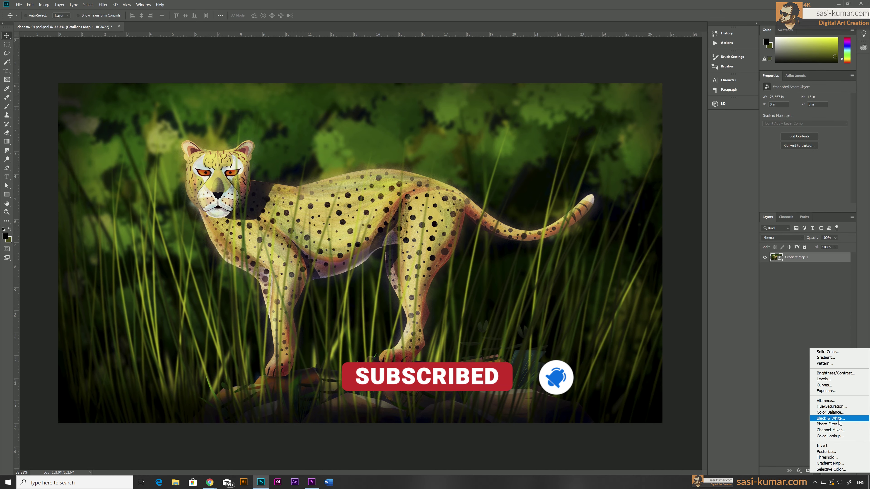
{"action": "key", "text": "ctrl+minus"}
- Above the Photo Filter layer, add Brightness/Contrast with brightness 13 and contrast -50
{"action": "left_click", "coordinate": [812, 257]}
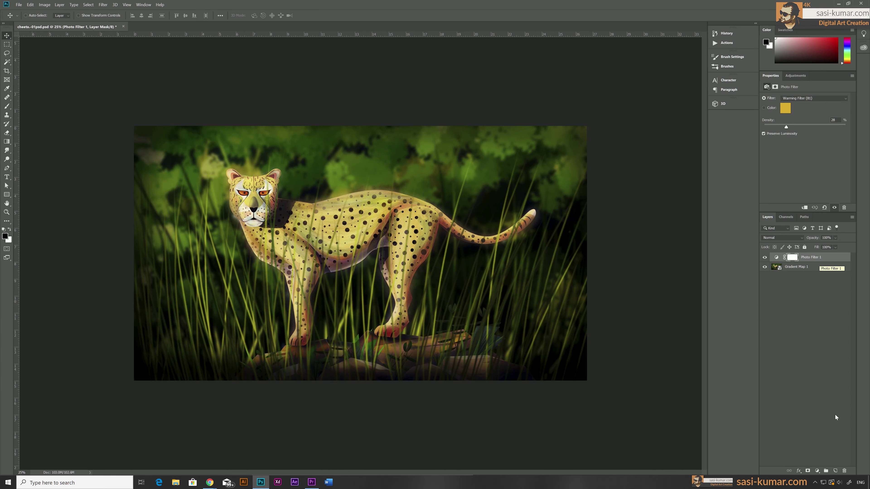
{"action": "left_click", "coordinate": [817, 471]}
{"action": "left_click", "coordinate": [829, 374]}
{"action": "left_click_drag", "start_coordinate": [804, 117], "coordinate": [808, 117]}
{"action": "left_click_drag", "start_coordinate": [804, 130], "coordinate": [764, 130]}
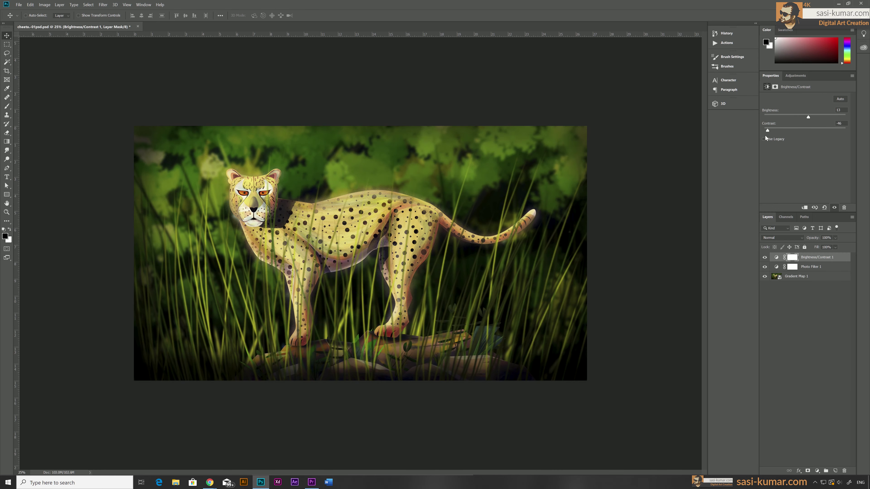
- Apply the white Stroke border style and add a Color Balance adjustment
{"action": "left_click", "coordinate": [833, 316]}
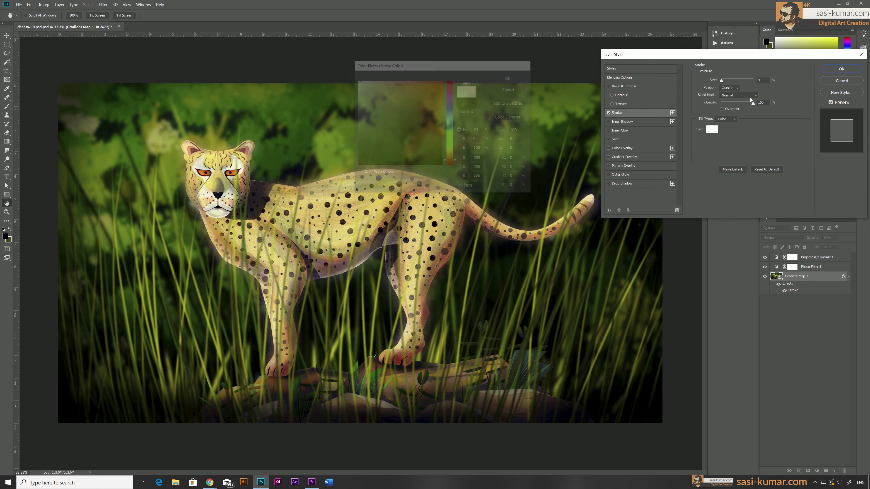
{"action": "key", "text": "Return"}
{"action": "left_click", "coordinate": [818, 471]}
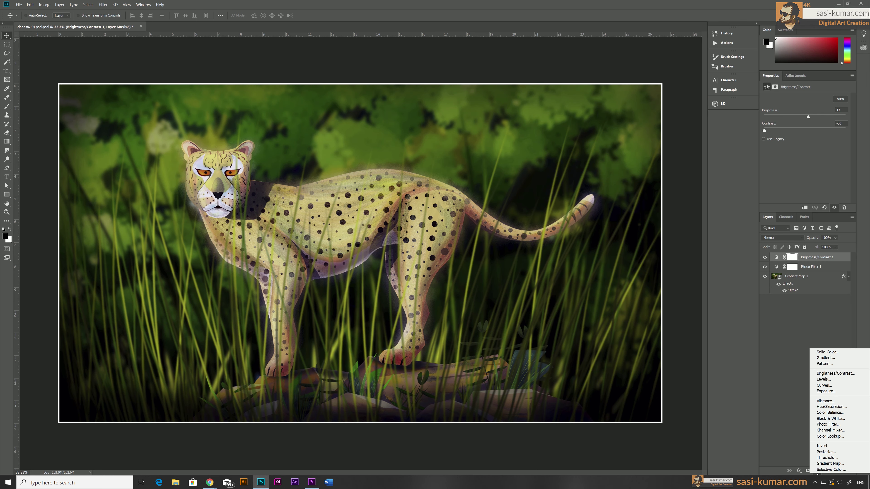
{"action": "left_click", "coordinate": [826, 419]}
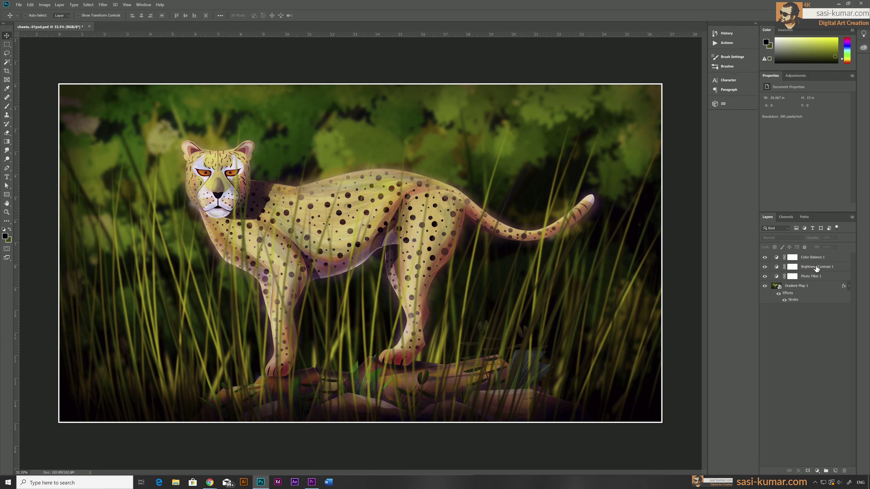
- Type a large pink 'Thank you For Watching' caption at the bottom, then confirm deleting its layer
{"action": "key", "text": "t"}
{"action": "left_click", "coordinate": [226, 365]}
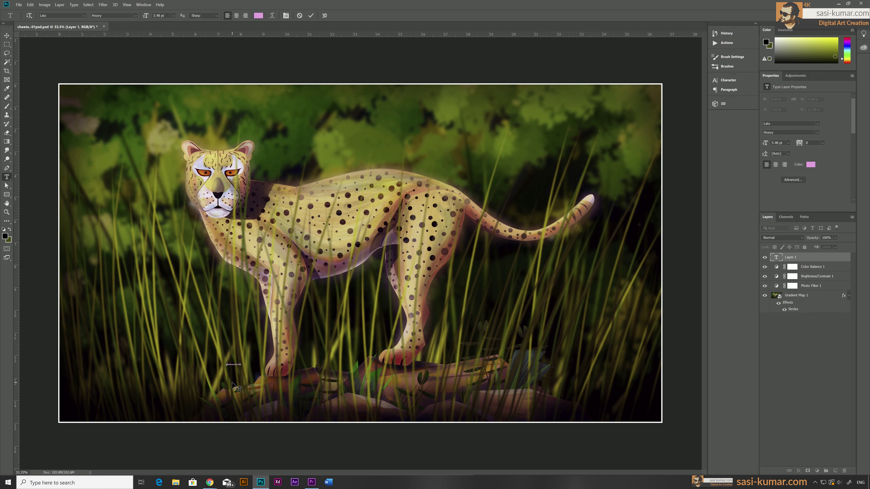
{"action": "type", "text": "Thank you For Watching"}
{"action": "mouse_move", "coordinate": [233, 386]}
{"action": "left_mouse_down"}
{"action": "mouse_move", "coordinate": [397, 408]}
{"action": "mouse_move", "coordinate": [360, 402]}
{"action": "left_mouse_up"}
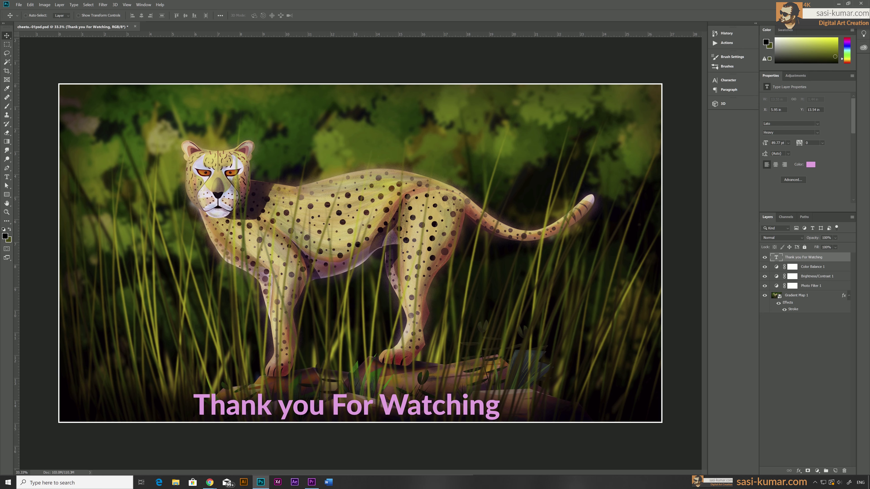
{"action": "left_click", "coordinate": [844, 471]}
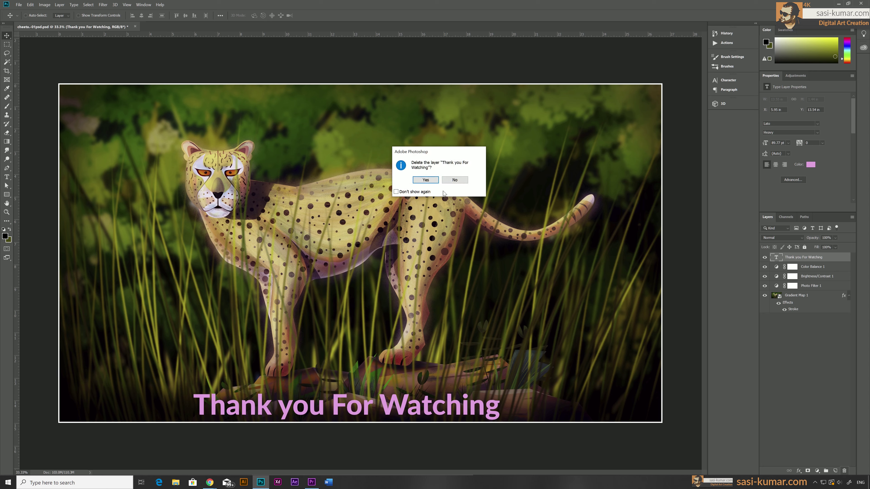